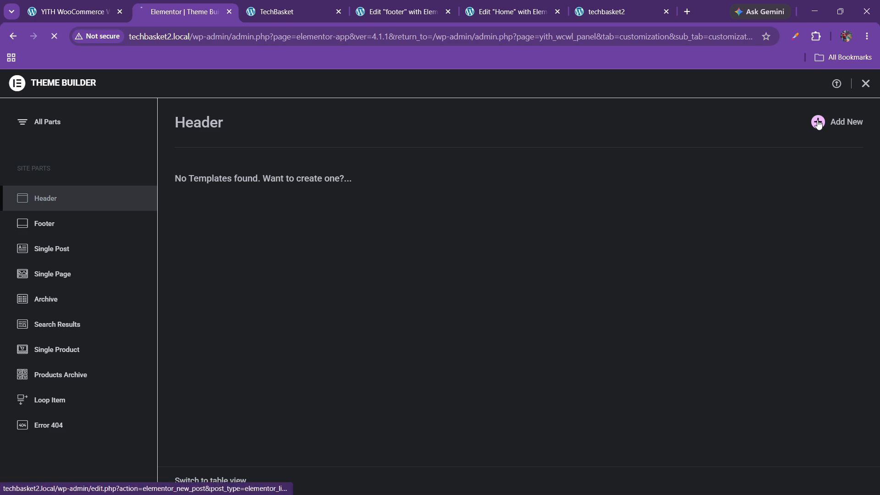
Step: Place the TechBasket reference site's tab ahead of the Elementor header tab, and open the techbasket2 admin dashboard
drag(285, 10, 177, 4)
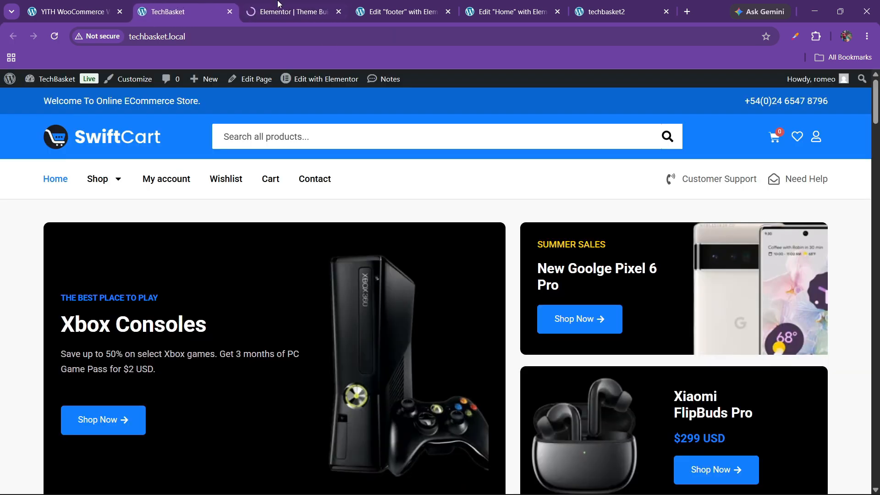
click(298, 10)
click(391, 3)
click(504, 9)
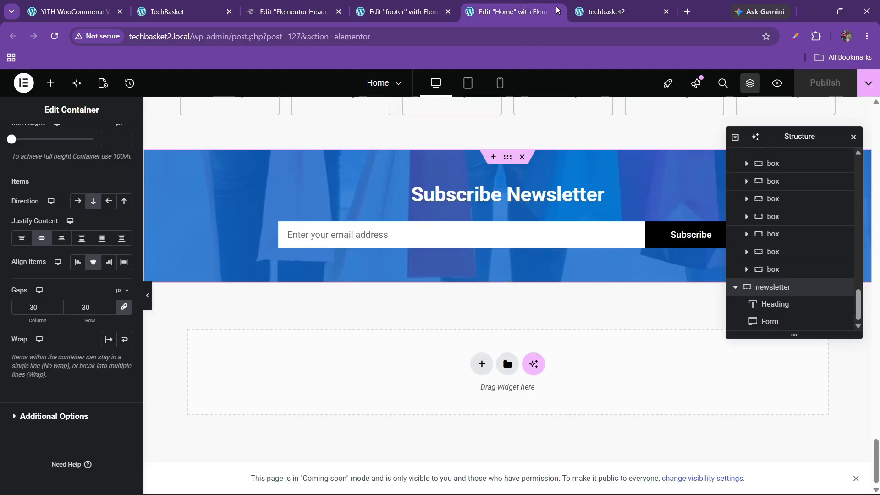
click(609, 10)
click(289, 9)
click(198, 5)
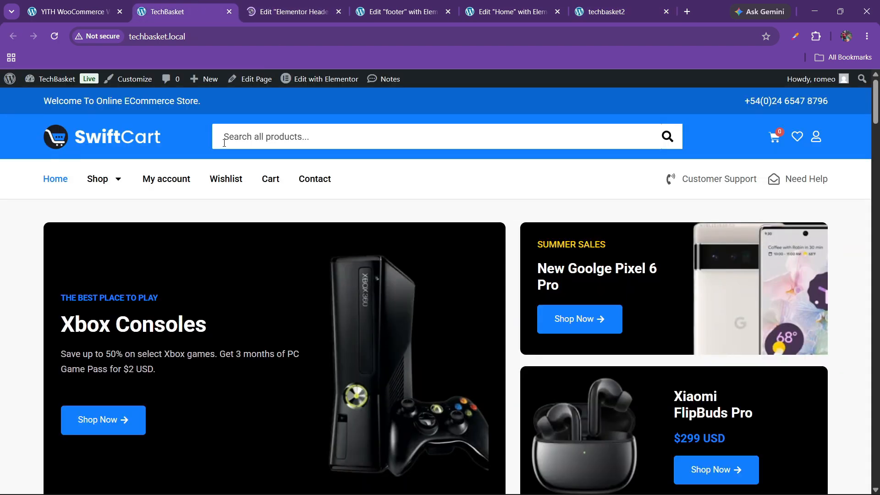
click(91, 5)
mouse_move(55, 104)
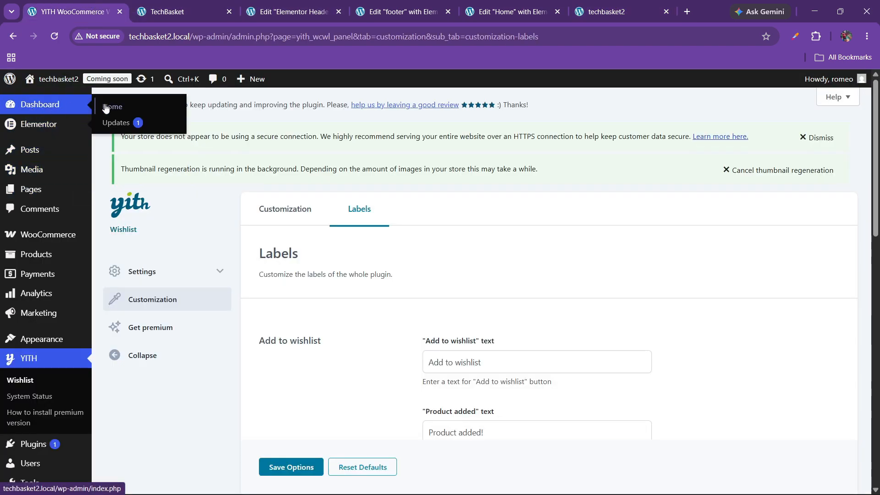
Step: Examine the TechBasket reference homepage, including its header, navigation links, Shop submenu and featured products
click(167, 12)
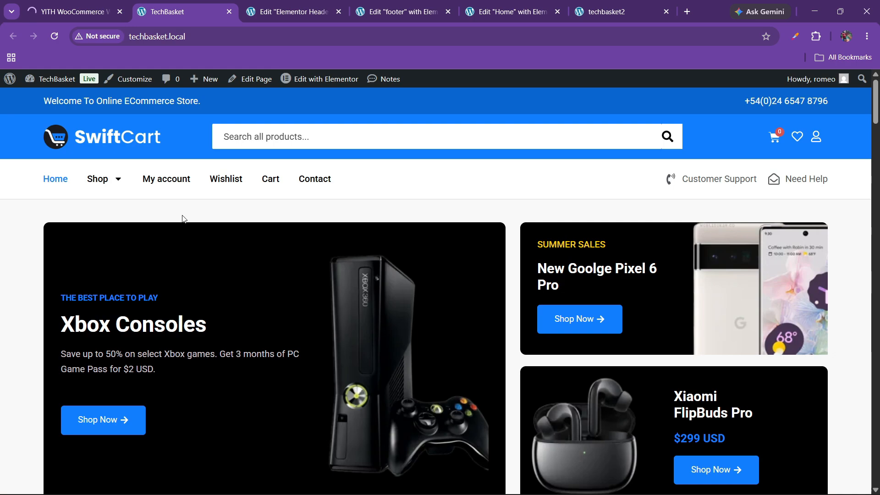
scroll(216, 229, down, 5)
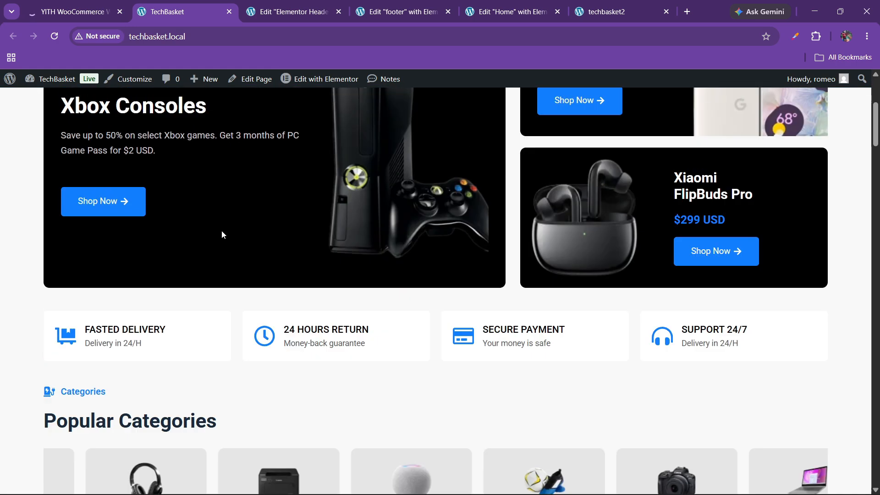
scroll(223, 227, up, 5)
scroll(224, 226, down, 3)
scroll(225, 220, up, 3)
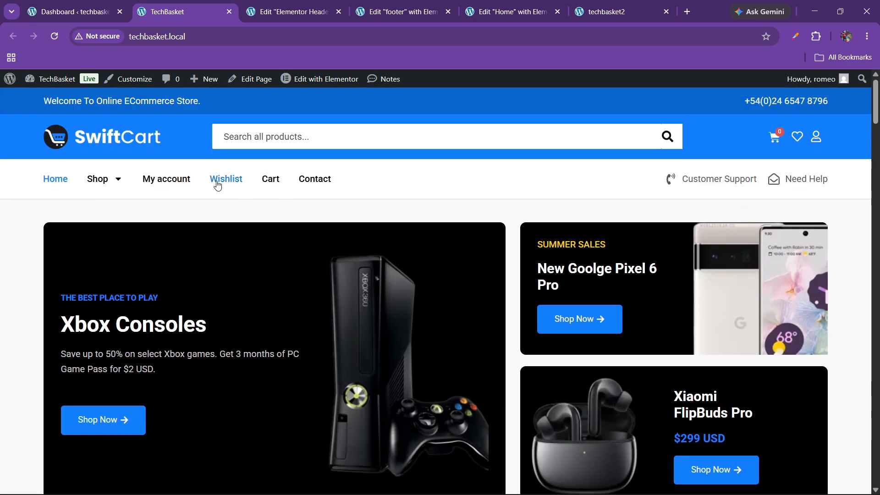
scroll(384, 284, down, 12)
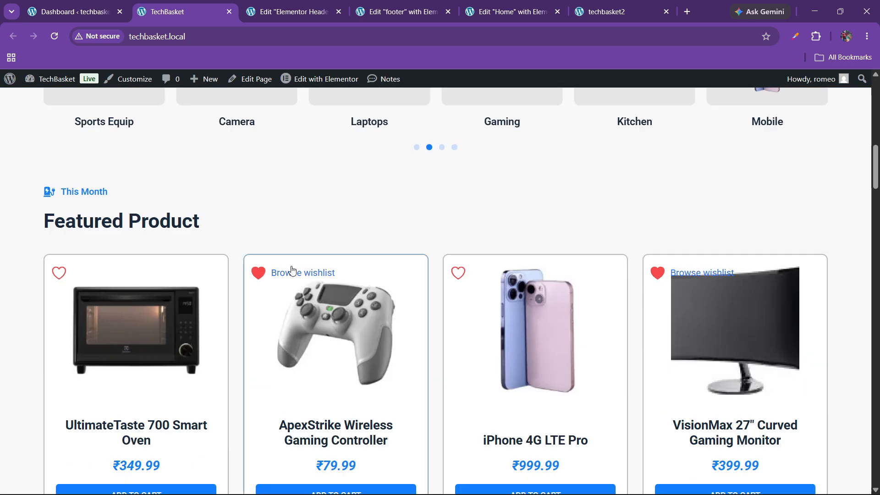
scroll(257, 253, up, 10)
scroll(258, 253, down, 3)
scroll(257, 255, up, 6)
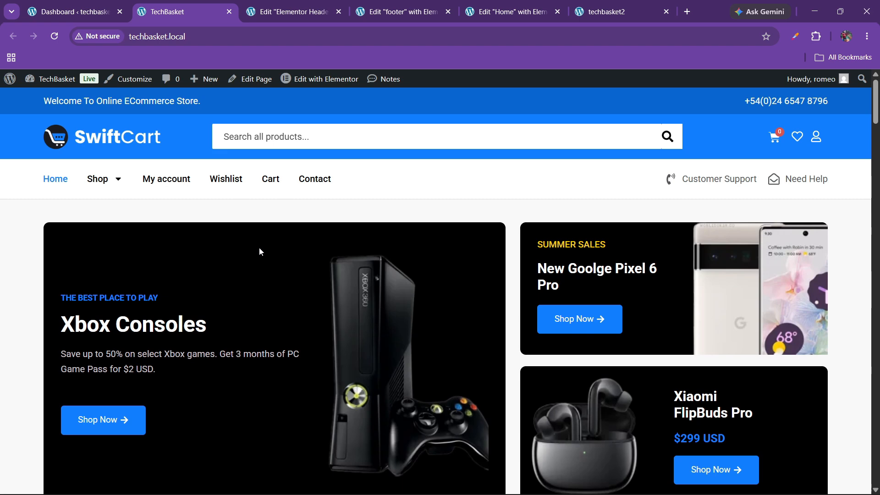
mouse_move(98, 185)
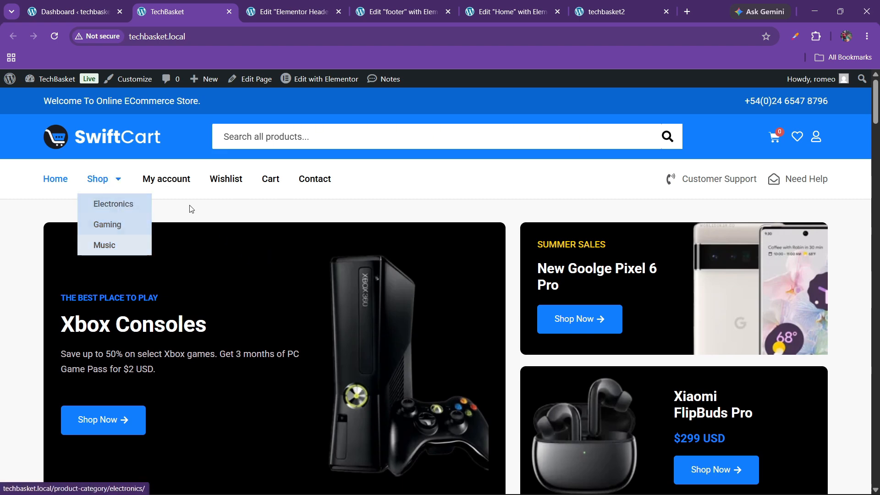
Step: Close the template library in the new Elementor header's editor and return to the TechBasket reference site
click(275, 13)
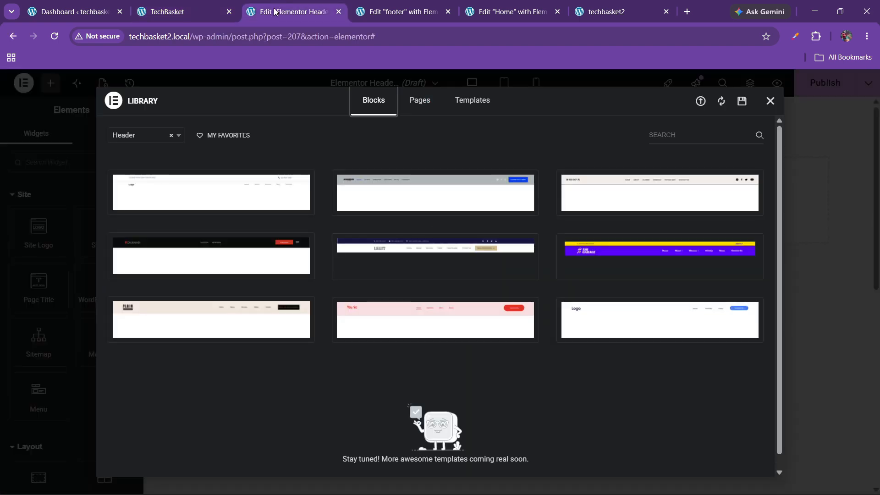
click(770, 101)
click(167, 11)
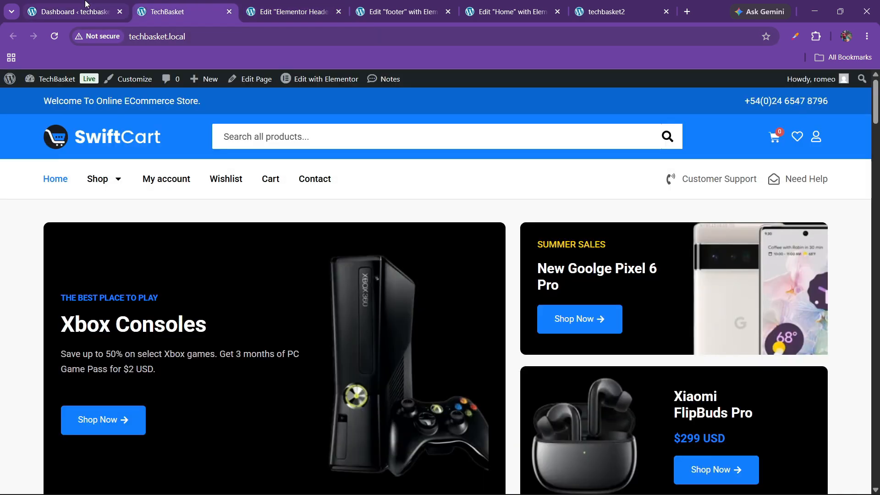
Step: Open the navigation menu management page in the techbasket2 WordPress admin
click(73, 12)
scroll(49, 329, down, 6)
mouse_move(42, 341)
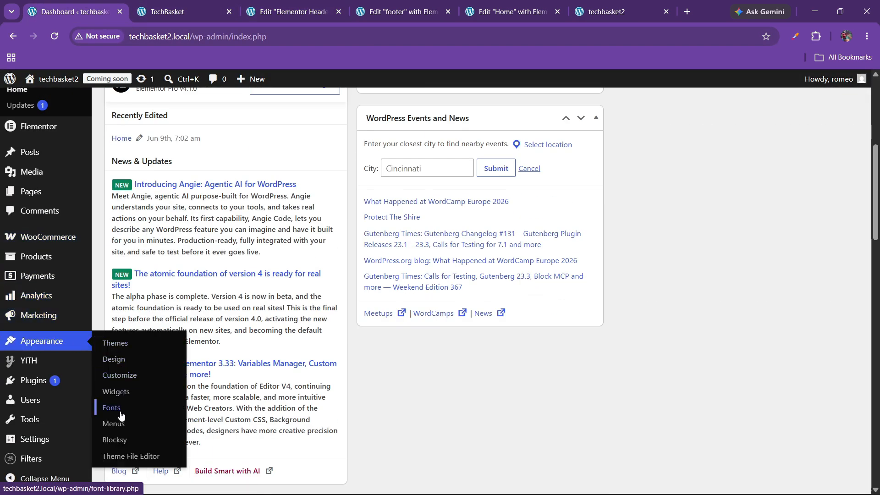
click(187, 11)
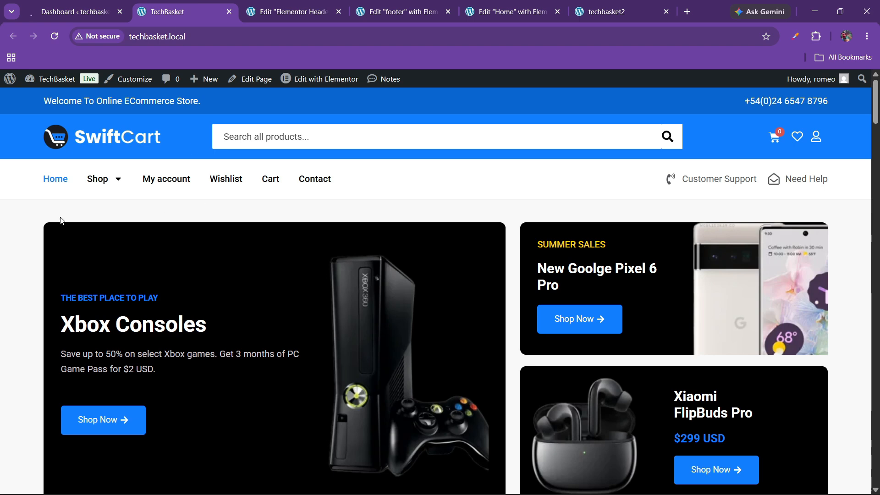
key(ctrl+shift+Tab)
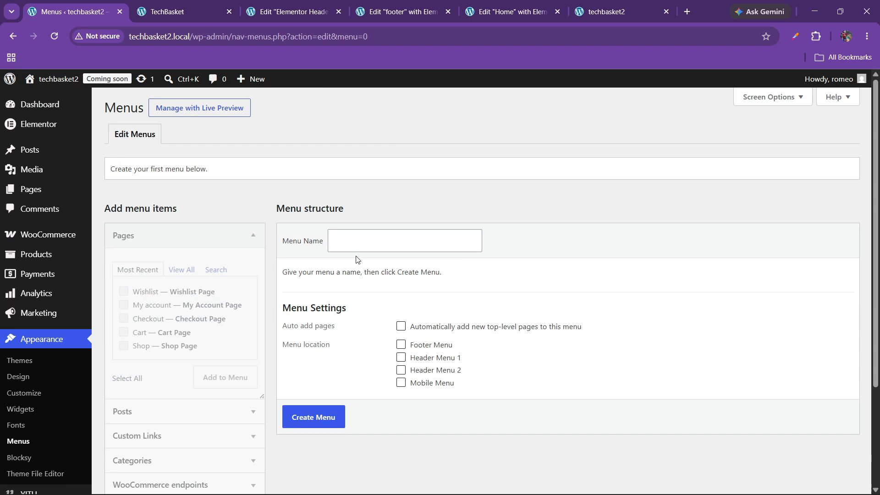
Step: Create a navigation menu named "final menu" and assign it to the Header Menu 1 location
click(359, 243)
click(408, 271)
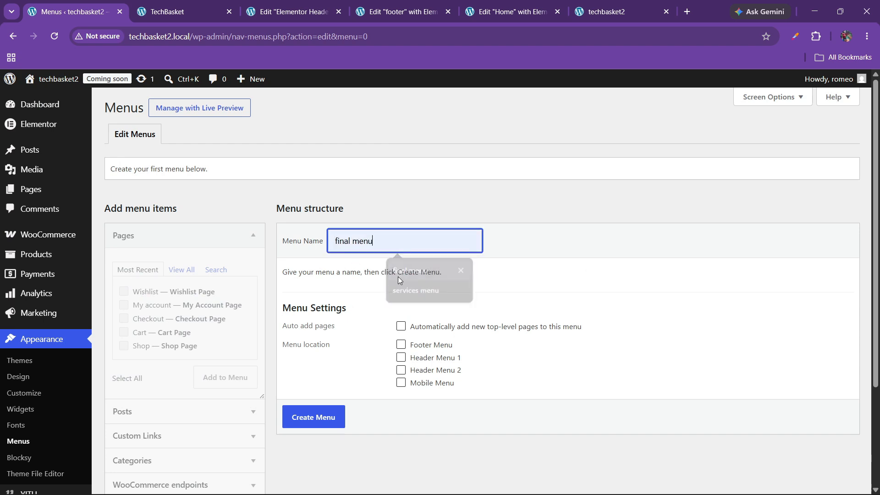
click(401, 358)
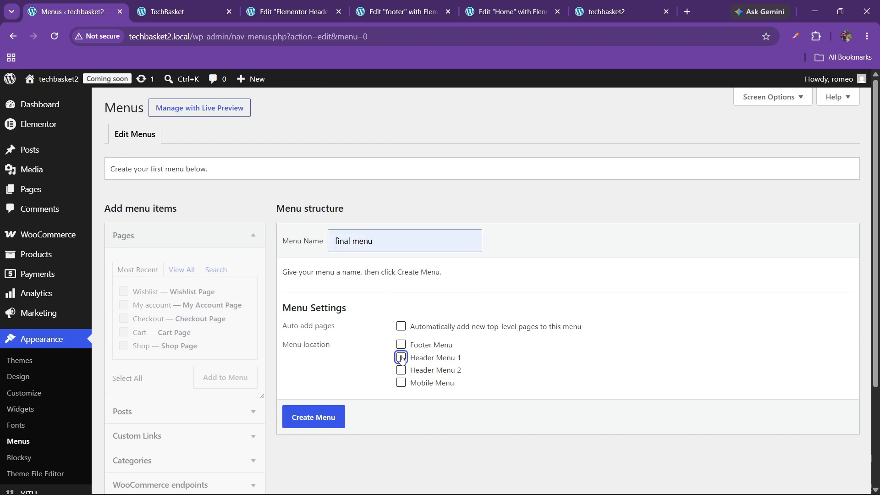
click(311, 416)
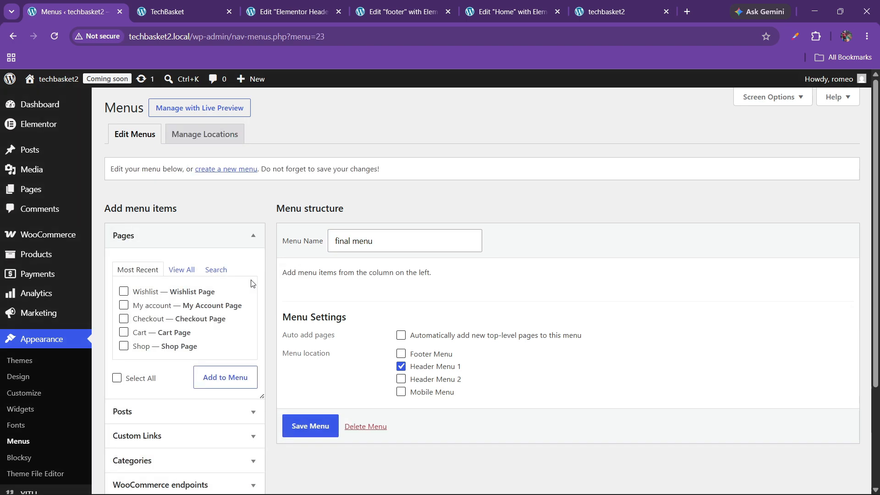
Step: Enable Product categories in the screen options so they are offered as a source of menu items
click(778, 98)
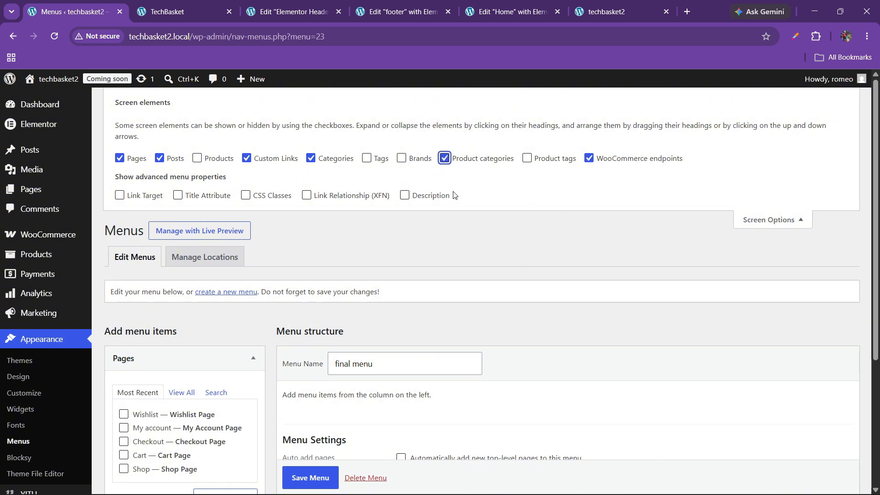
click(755, 224)
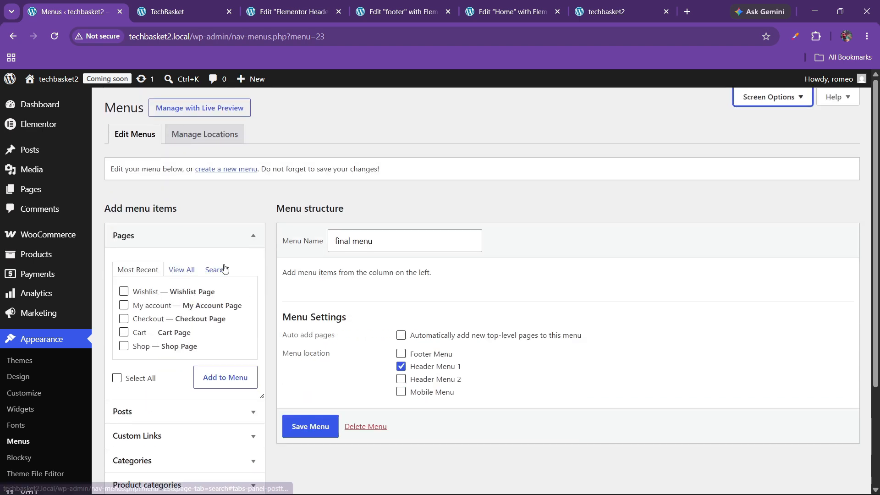
scroll(224, 270, down, 3)
scroll(202, 297, up, 3)
scroll(195, 293, down, 2)
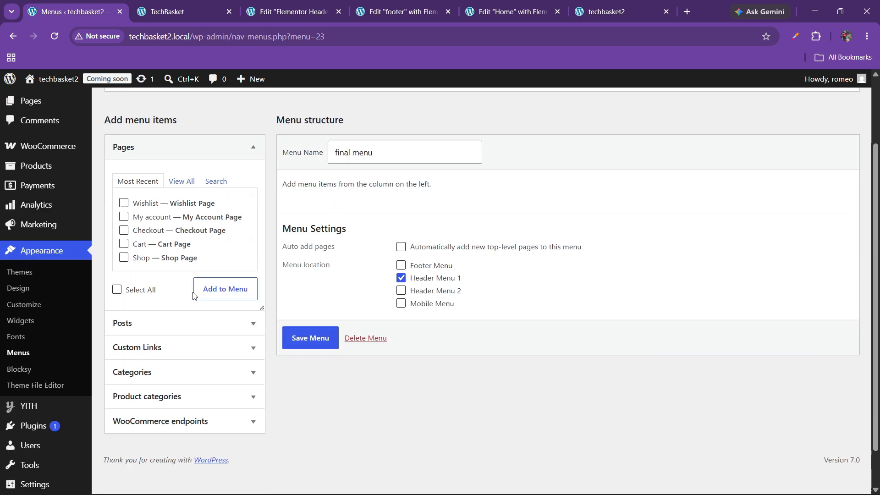
Step: Add the Home, Cart, Checkout, My account, Shop and Wishlist pages to the final menu
click(180, 205)
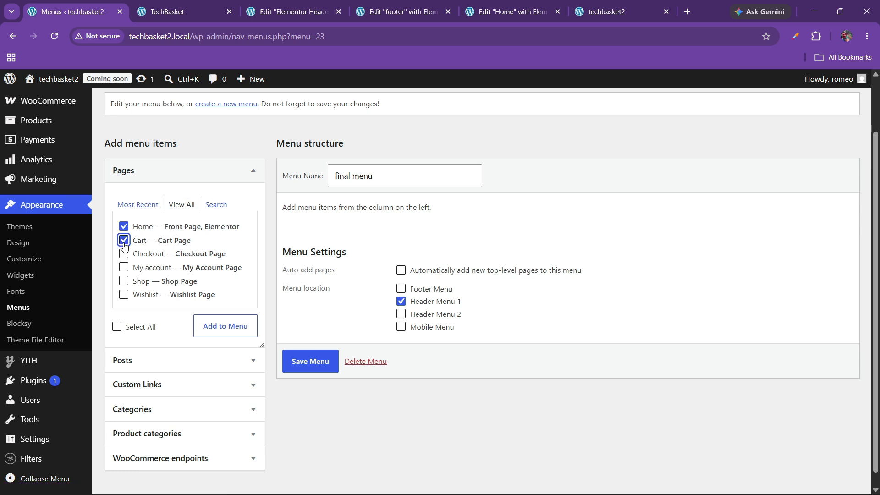
click(124, 295)
click(209, 318)
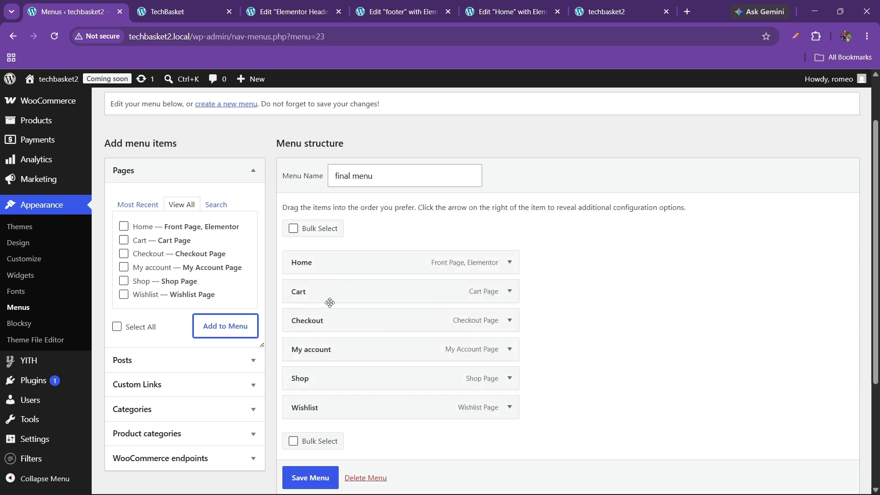
Step: Reorder the menu items as Home, Shop, My account, Checkout, Wishlist, Cart
drag(330, 303, 320, 413)
drag(321, 355, 307, 305)
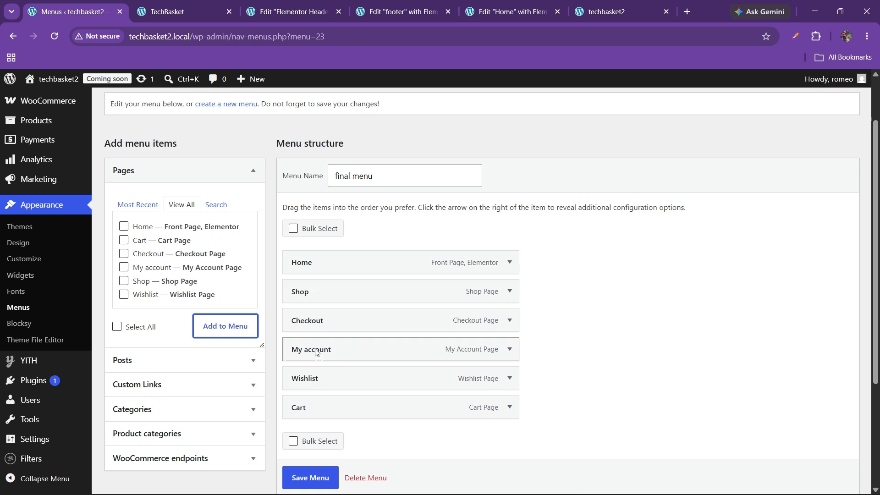
drag(315, 343, 297, 316)
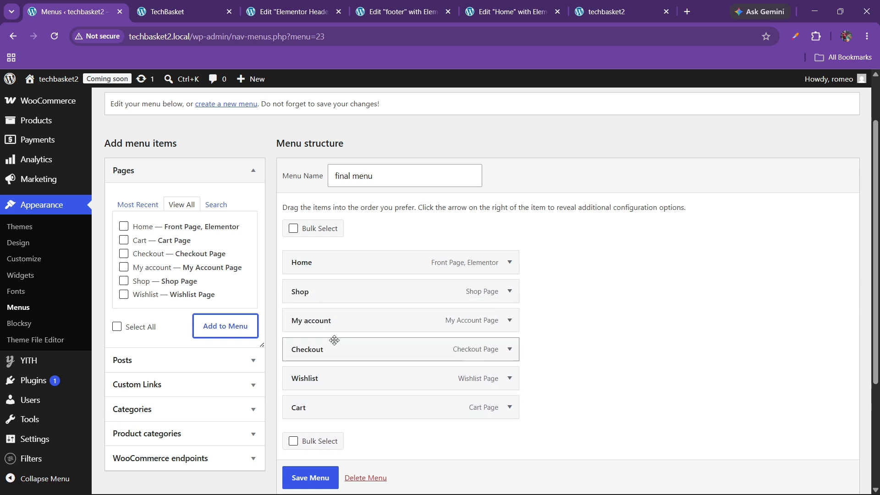
scroll(332, 351, down, 2)
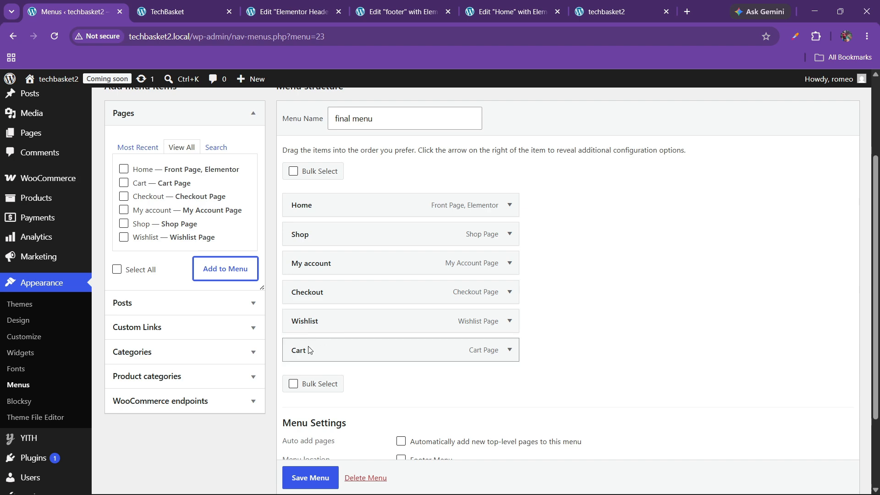
Step: Add the Electronics, Gaming and Music product categories to the menu, following the reference site's Shop submenu
click(174, 12)
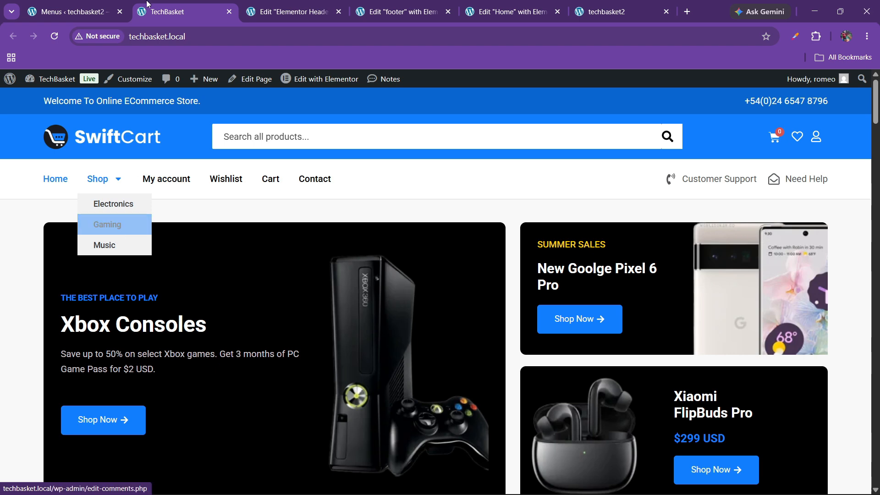
click(96, 10)
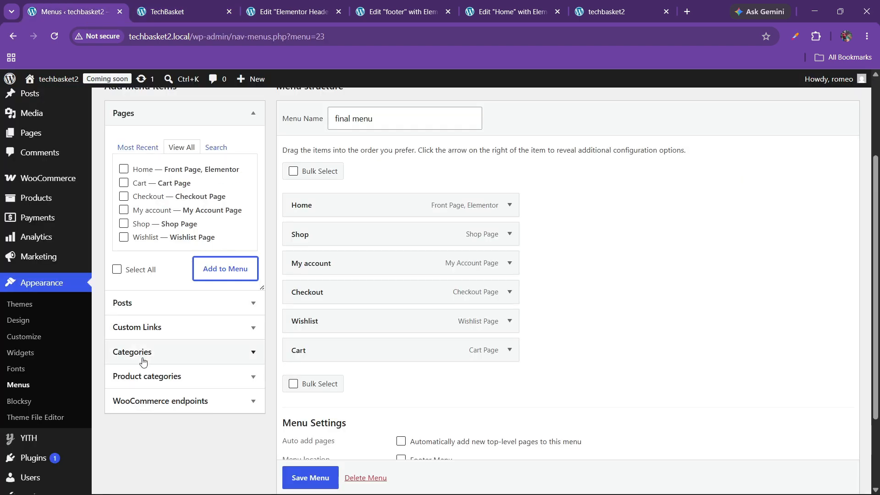
click(151, 375)
scroll(183, 338, down, 5)
scroll(179, 300, up, 5)
click(176, 256)
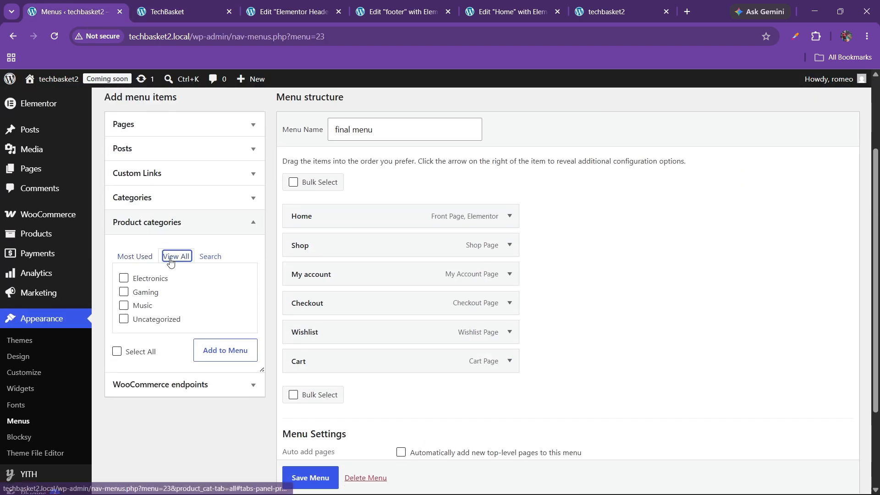
click(124, 278)
click(124, 305)
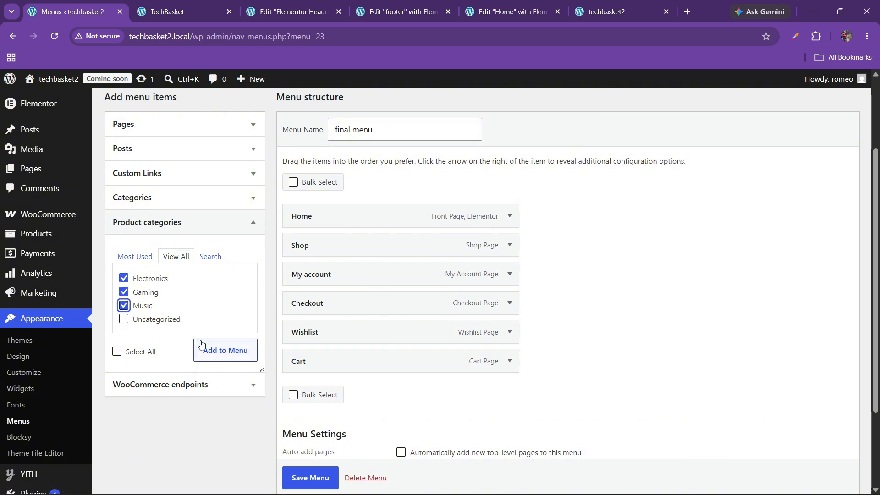
click(215, 350)
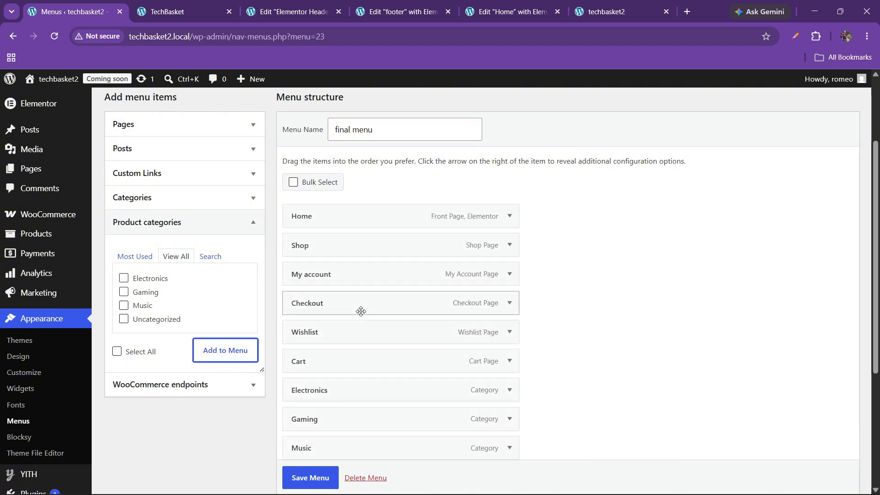
Step: Nest Electronics, Gaming and Music as sub items under Shop, and save the menu
drag(326, 392, 355, 273)
drag(328, 422, 359, 304)
drag(342, 448, 356, 333)
scroll(343, 337, down, 4)
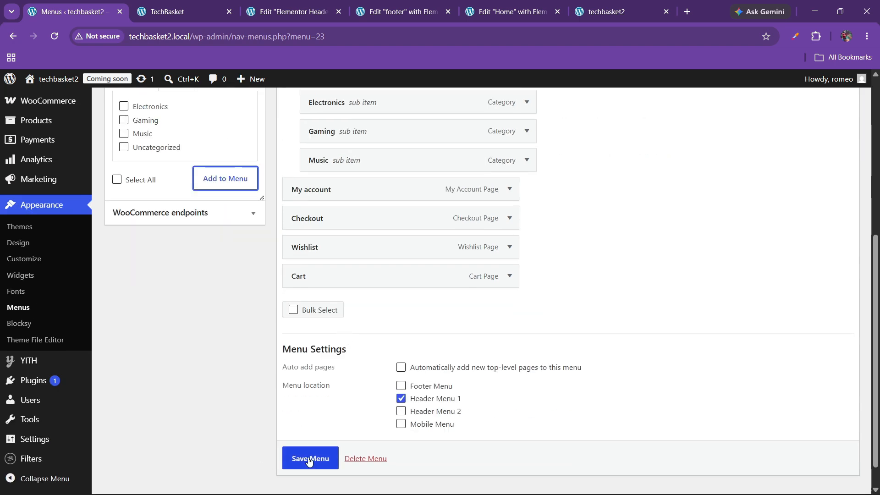
scroll(307, 455, down, 1)
click(306, 442)
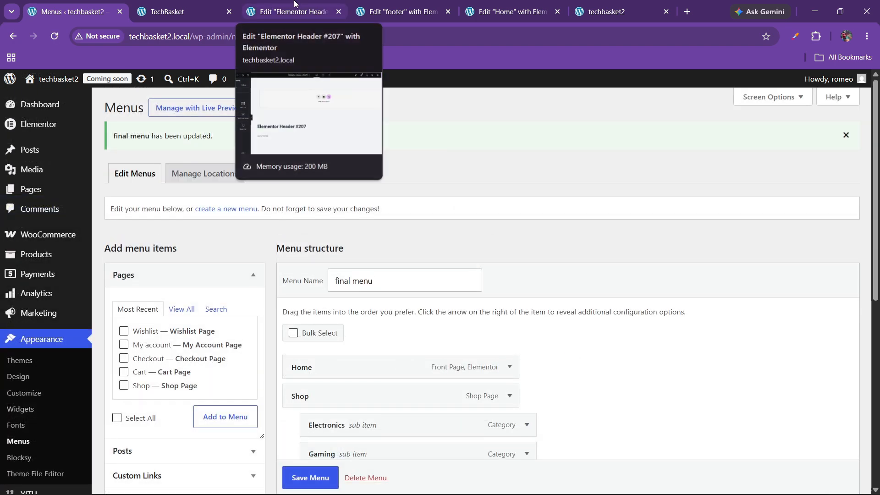
Step: Return to the empty Elementor Header #207 draft, checking the TechBasket reference site on the way
click(250, 6)
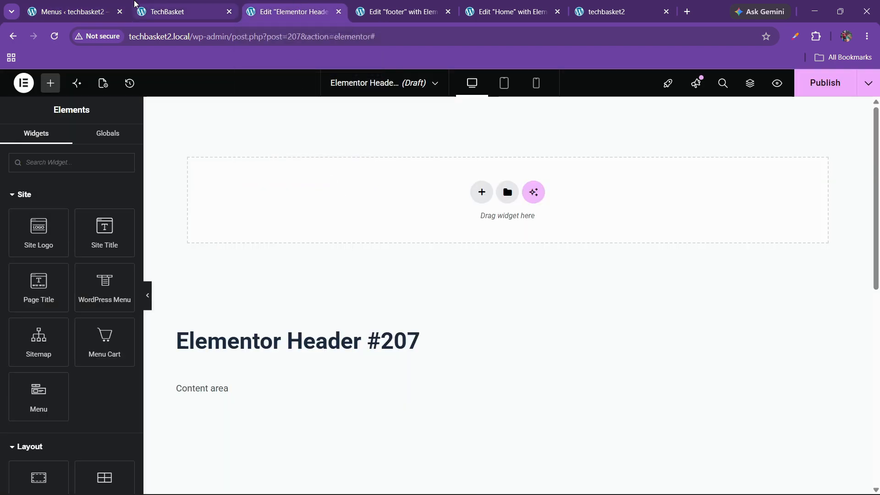
click(171, 6)
click(305, 4)
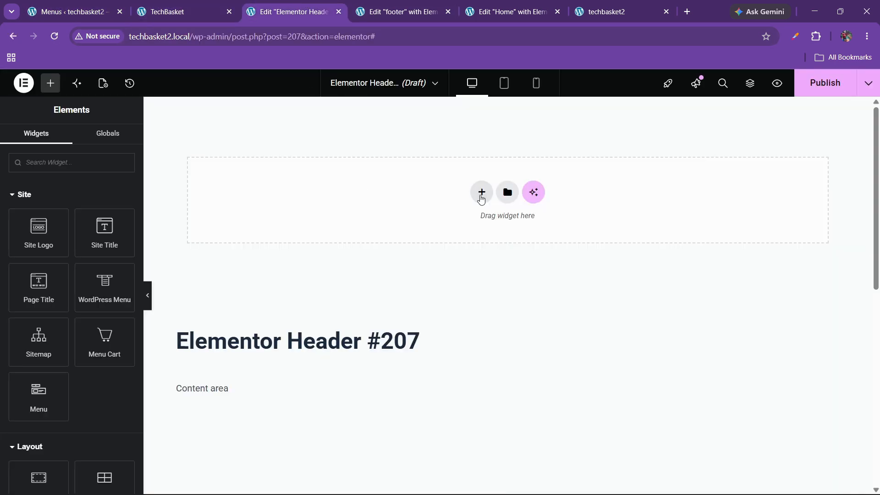
Step: Add a single row-direction flexbox container to the header and name it "header top" in the page structure
click(480, 196)
click(474, 227)
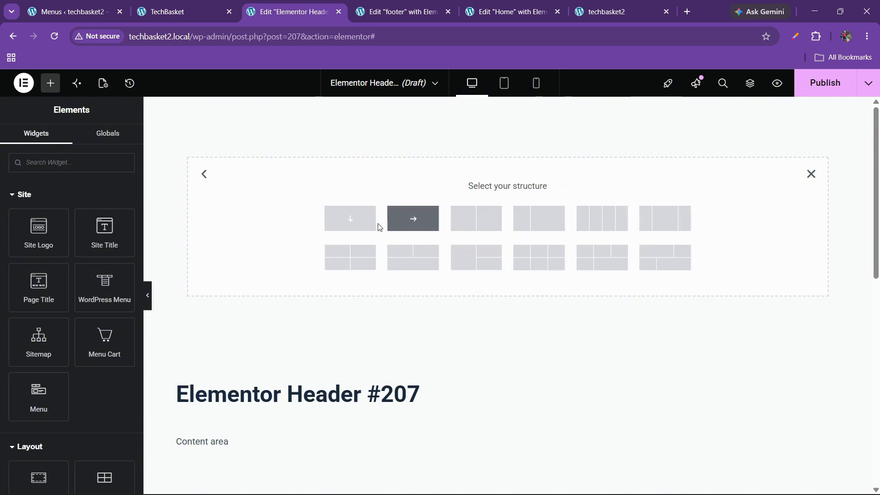
click(401, 229)
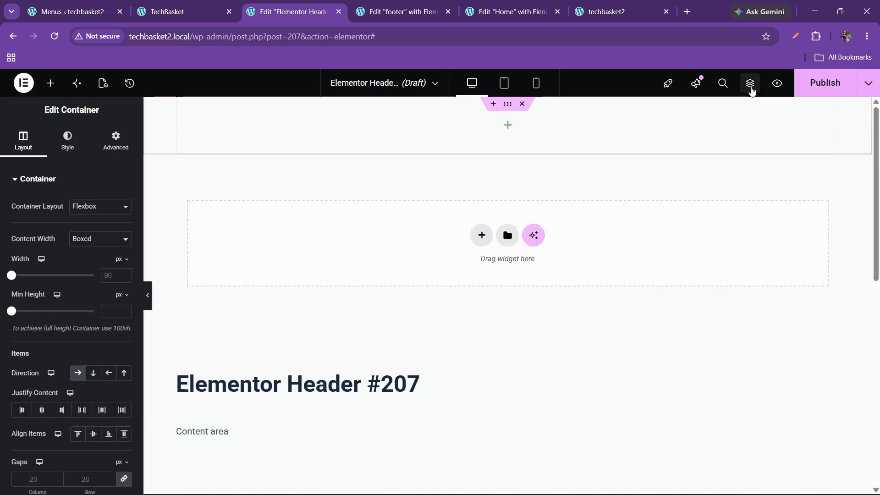
click(749, 83)
double_click(774, 156)
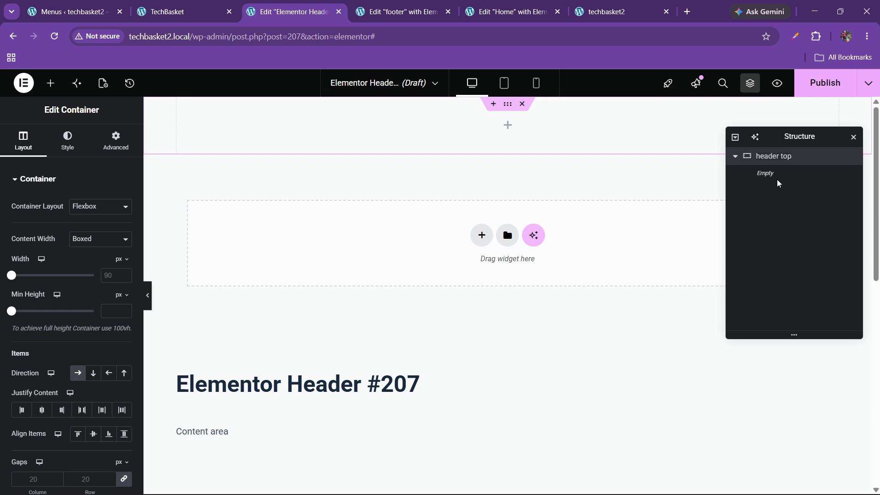
Step: Set the header template's title to "header", after checking the top bar on the TechBasket reference site
click(69, 141)
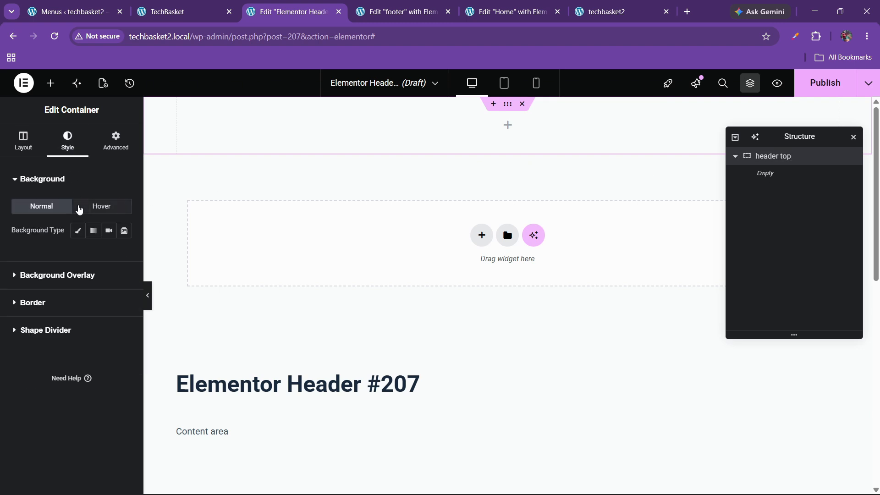
click(146, 6)
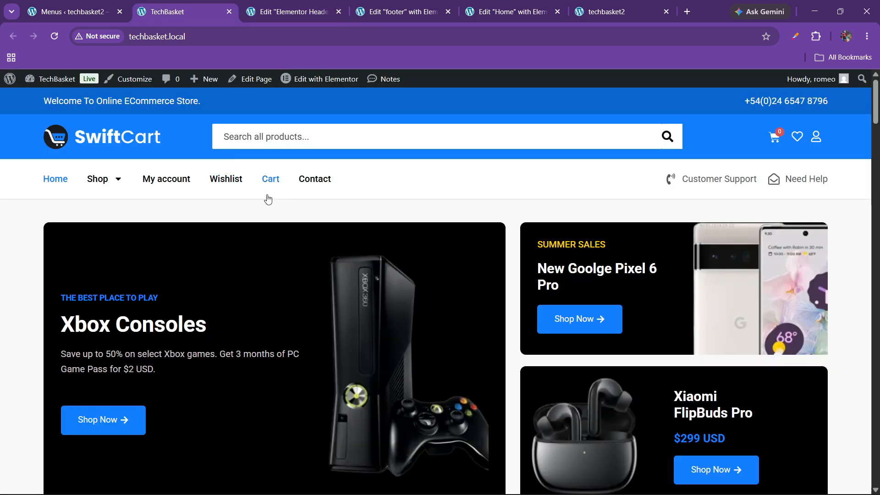
click(309, 3)
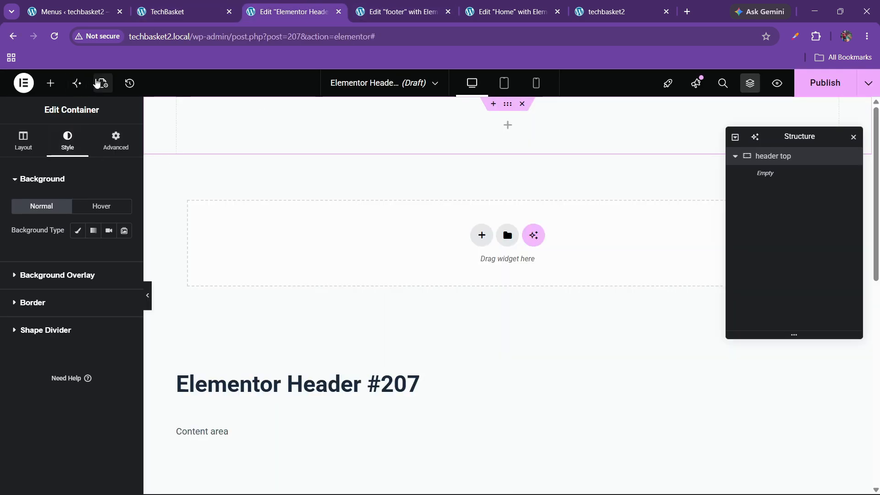
click(101, 83)
drag(73, 219, 6, 204)
text(h)
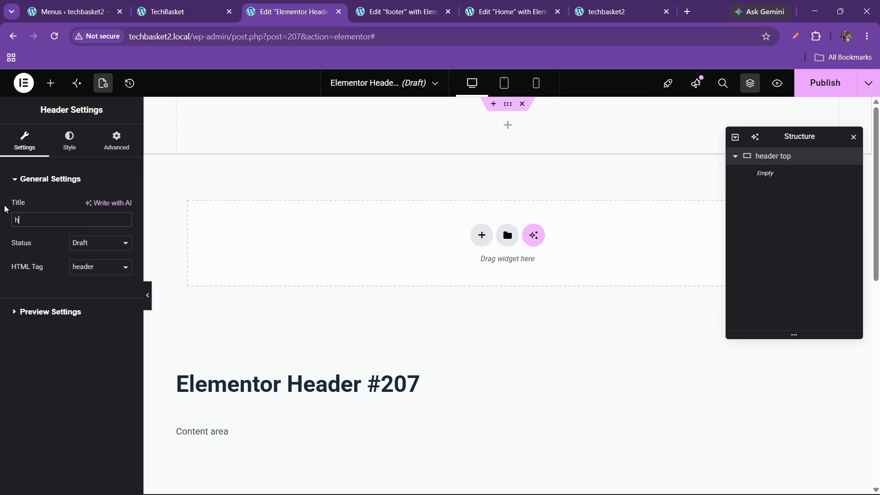
text(eader)
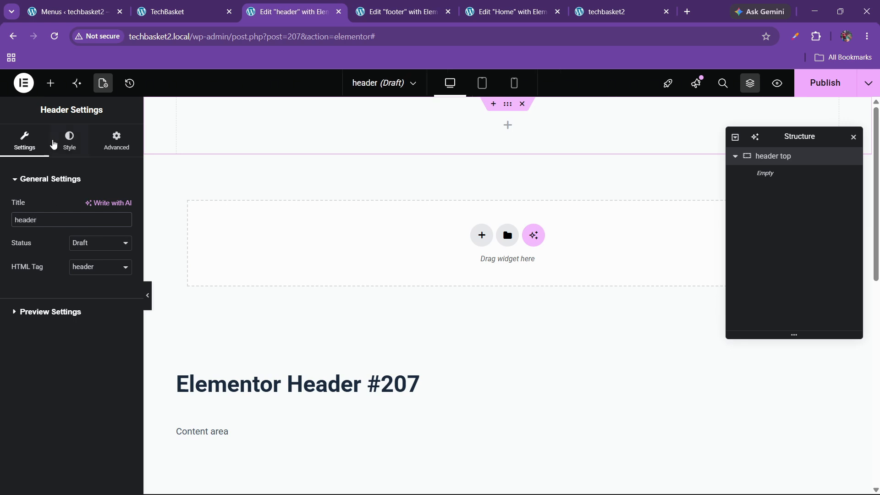
Step: Give the header top container a classic background in the dark blue global color
click(50, 83)
scroll(75, 275, down, 5)
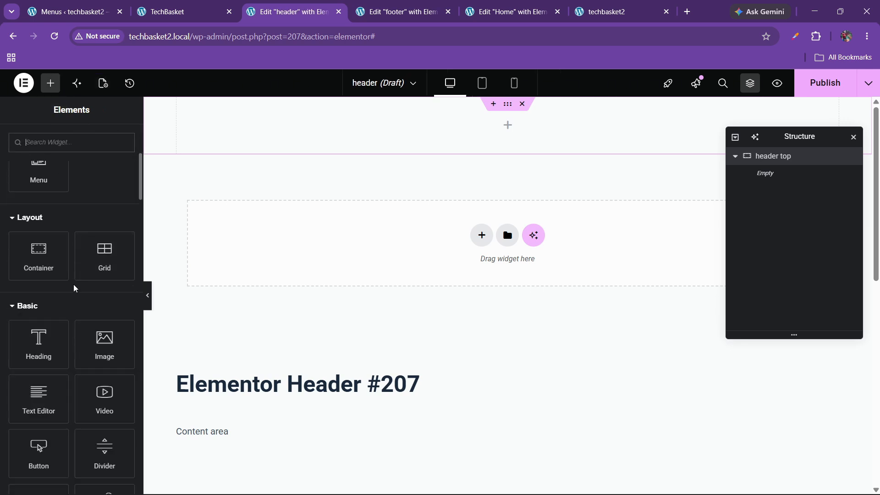
click(781, 156)
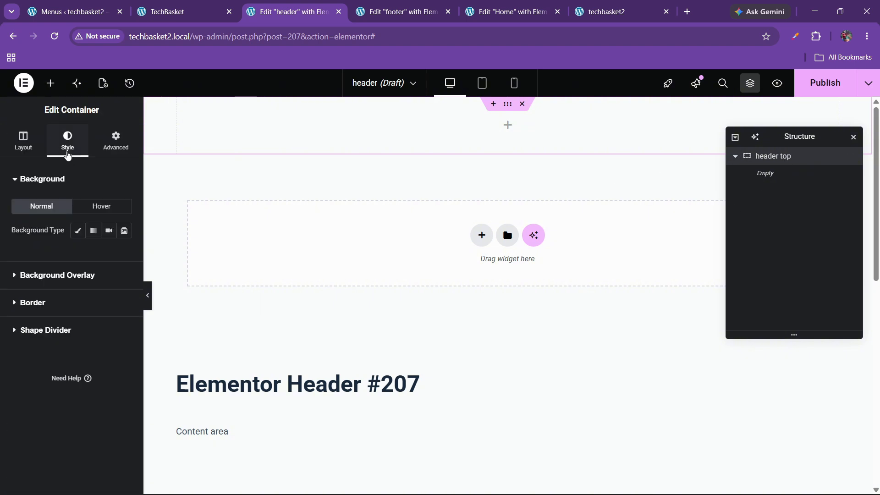
click(78, 230)
click(108, 254)
scroll(84, 369, down, 4)
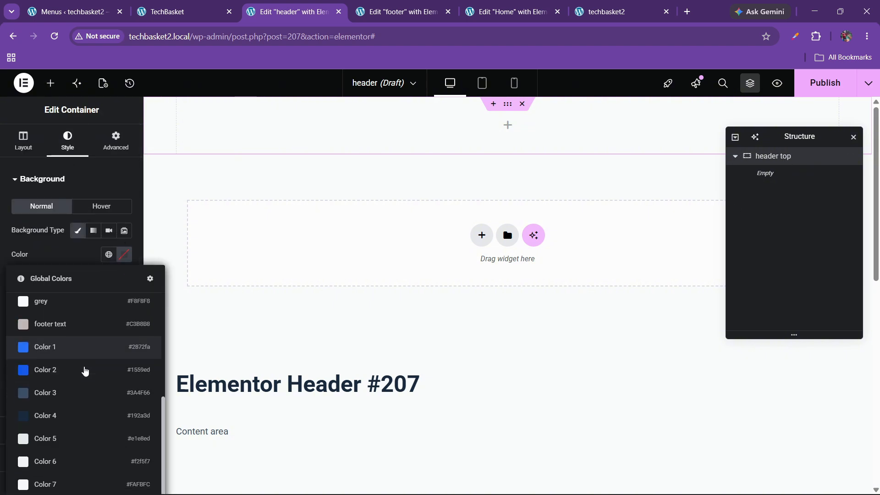
scroll(61, 416, up, 2)
click(62, 313)
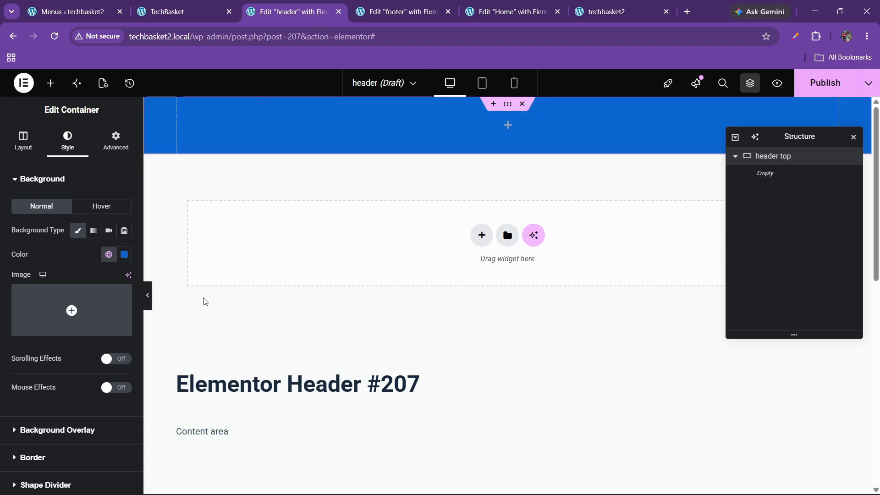
click(185, 4)
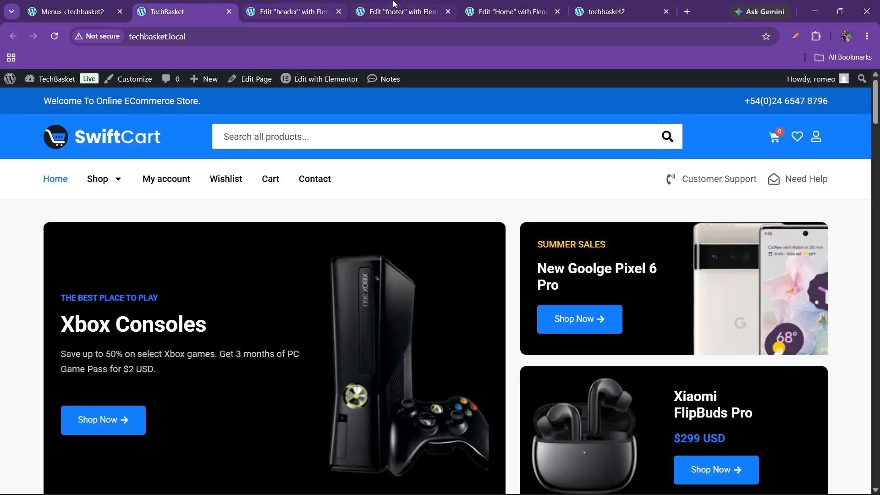
click(301, 12)
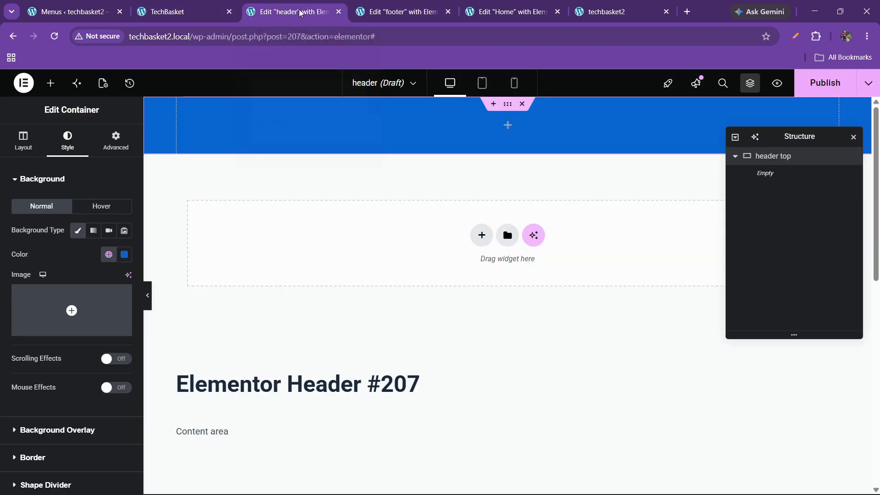
click(50, 83)
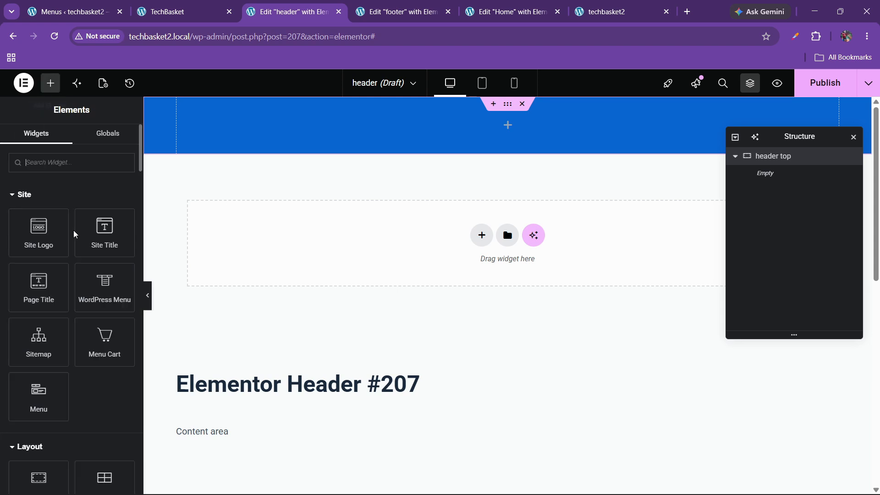
scroll(64, 293, down, 6)
drag(57, 338, 257, 152)
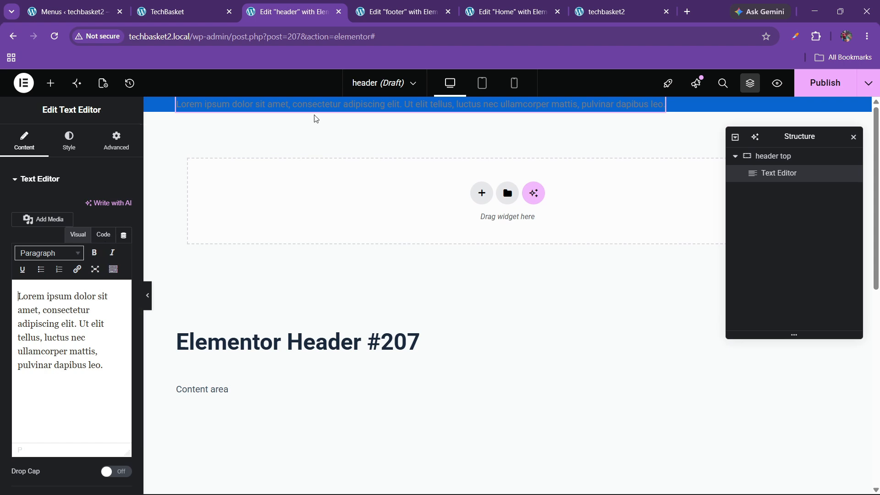
right_click(773, 173)
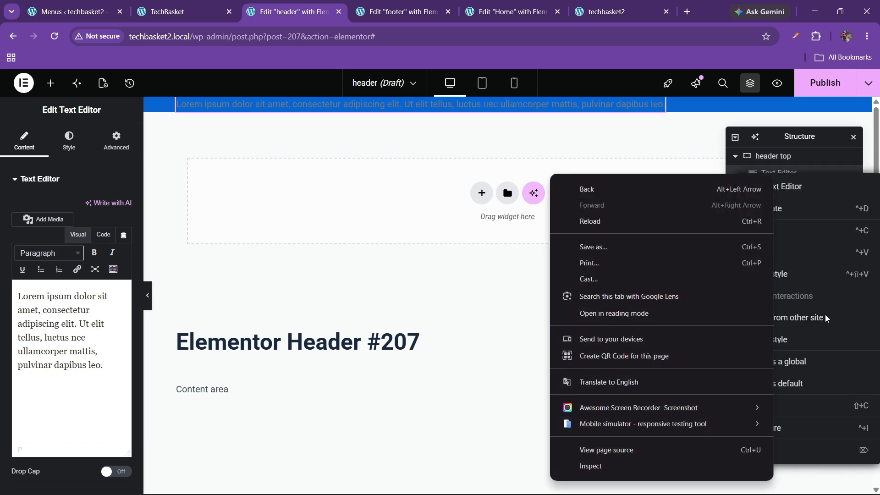
click(597, 170)
right_click(770, 179)
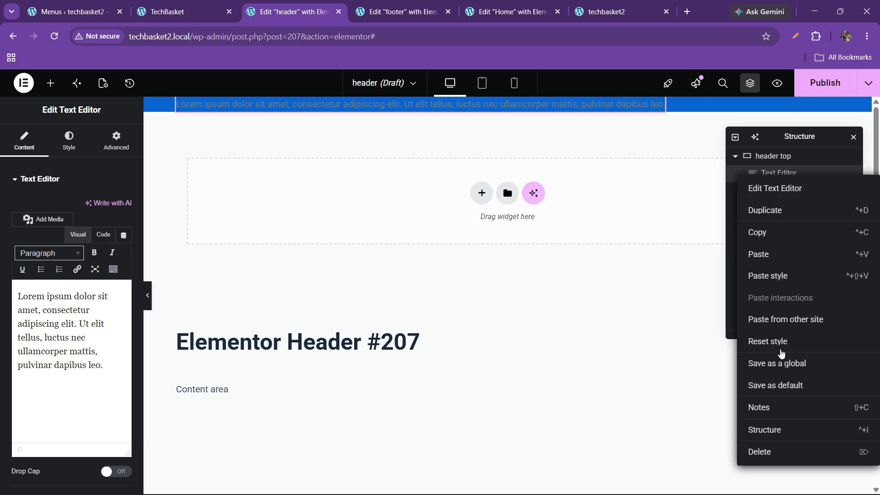
click(770, 450)
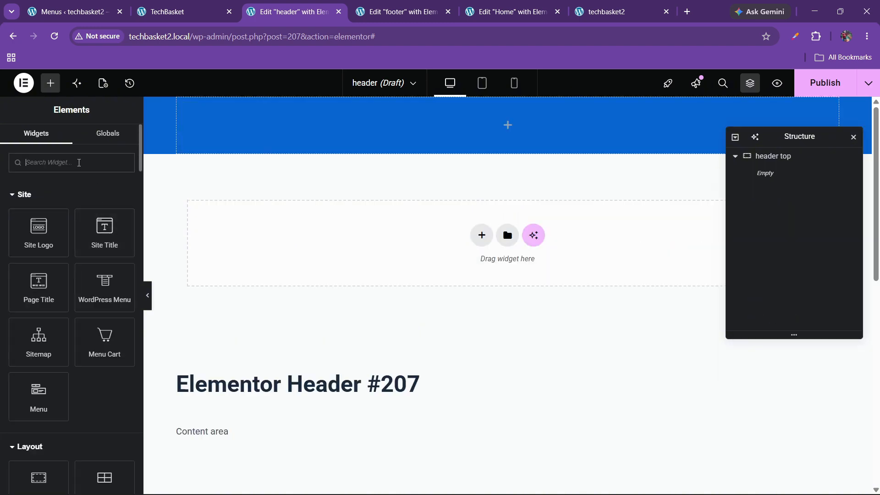
Step: Add an Icon List widget to the header top container and remove all but its first item
text(list)
drag(39, 198, 254, 124)
click(121, 277)
click(121, 277)
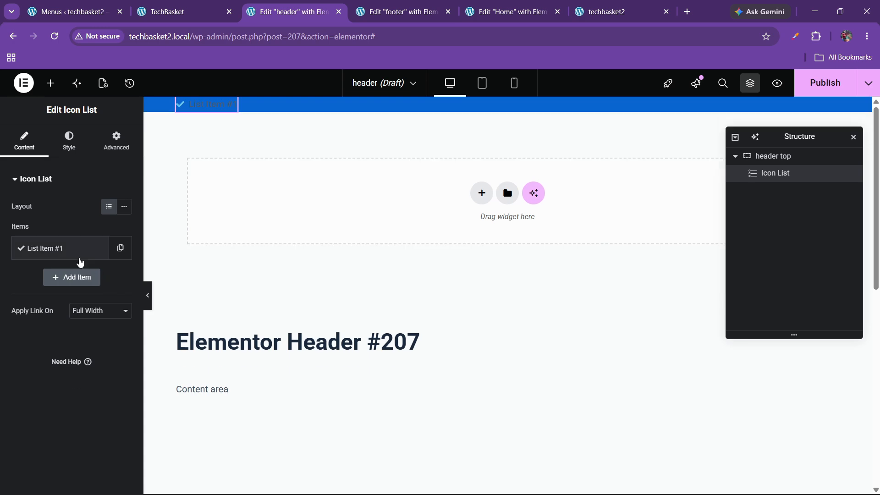
Step: Set the list item's text to "Welcome to online eCommerce store.", following the reference site's top bar, and remove its icon
click(168, 11)
drag(43, 103, 240, 106)
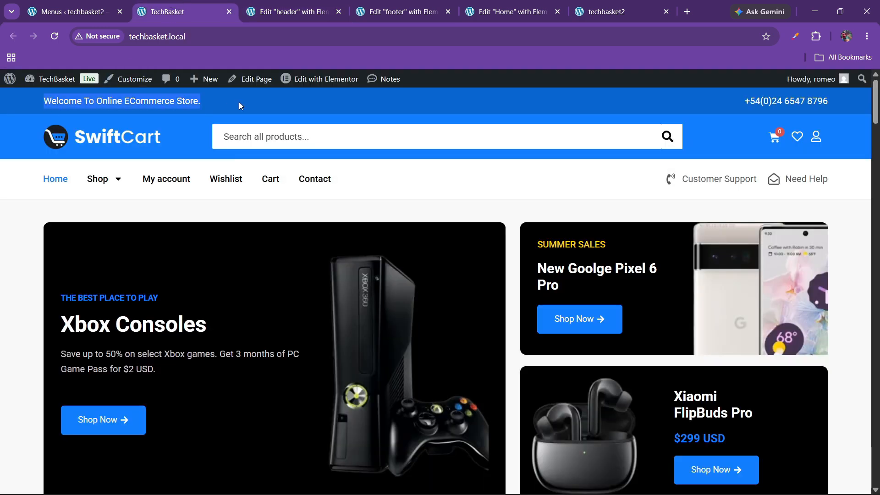
click(288, 12)
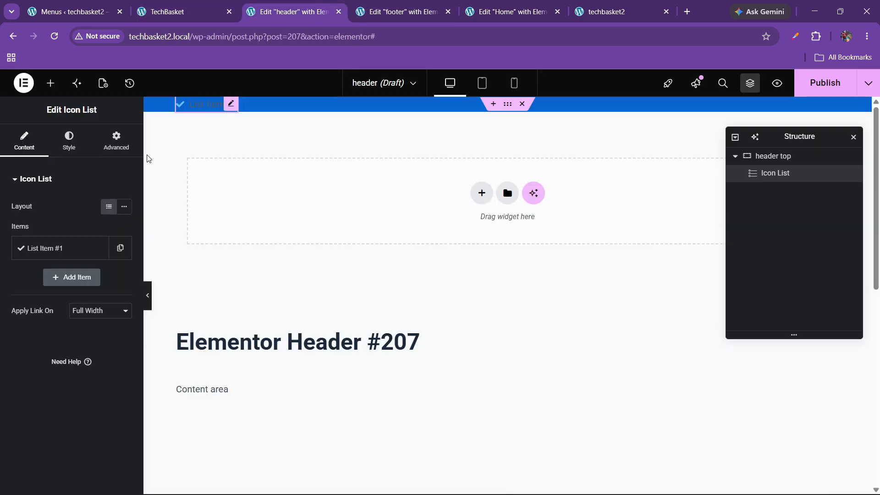
click(65, 251)
text(Welcome to online eCommerce store)
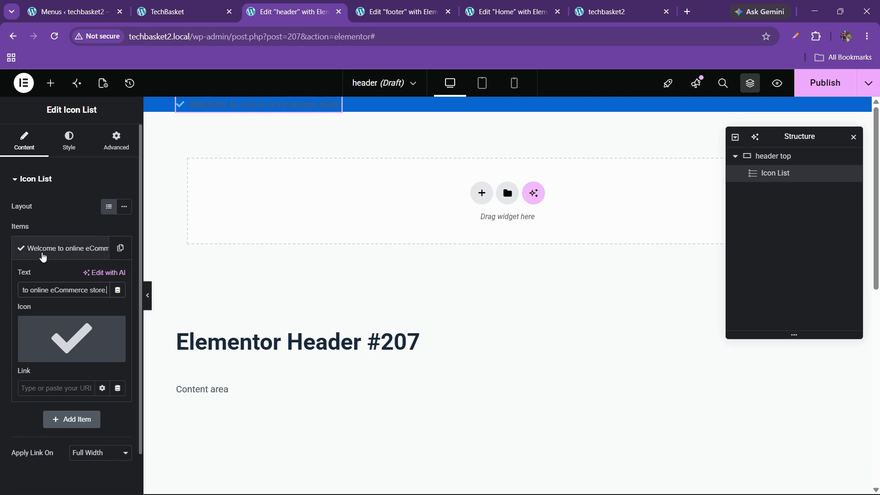
click(117, 333)
click(71, 249)
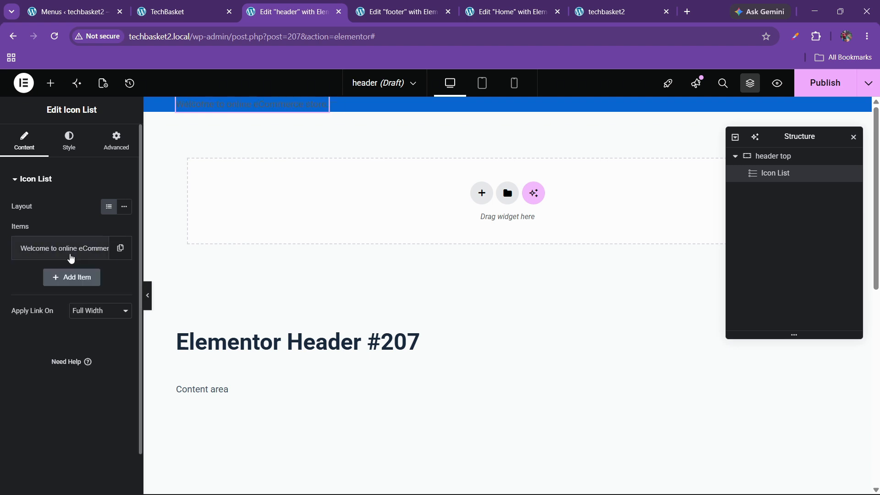
Step: Set the header top container's top and bottom padding to 20 px
click(779, 156)
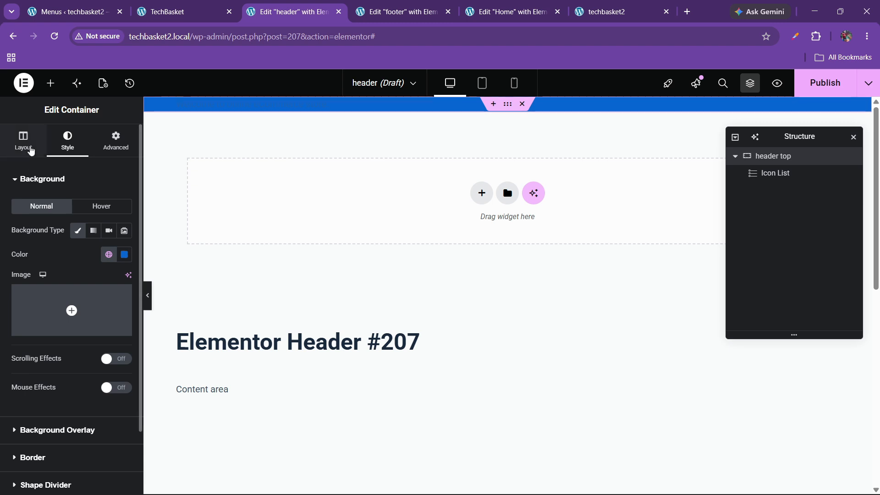
click(110, 151)
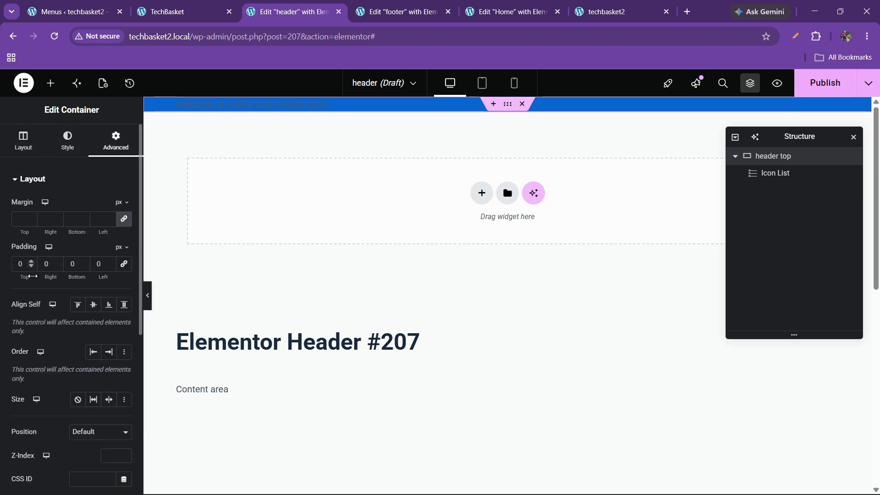
text(20)
click(71, 269)
text(20)
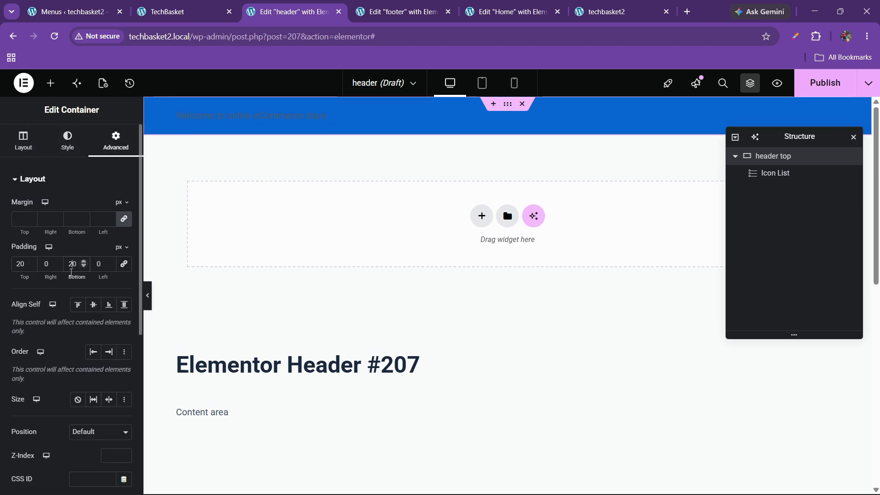
Step: Change the Icon List's text color to white
click(270, 117)
click(69, 140)
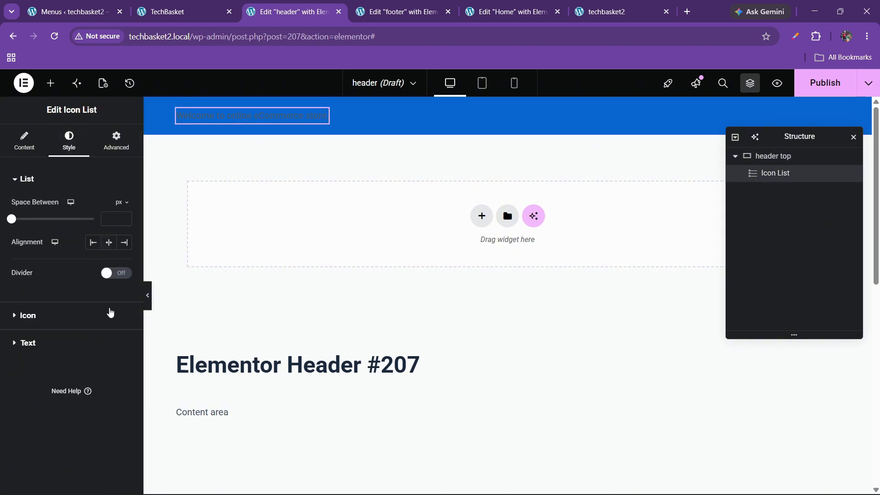
click(69, 347)
click(125, 335)
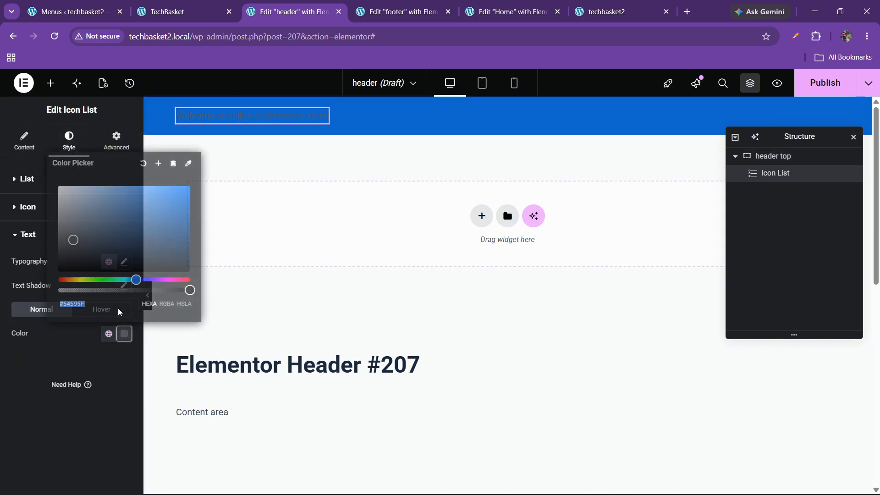
drag(79, 248, 4, 169)
click(2, 418)
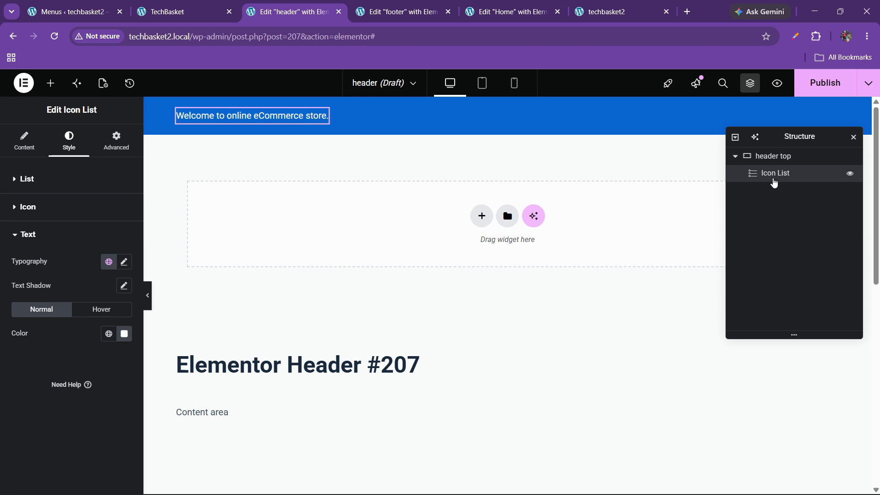
Step: Duplicate the Icon List and spread the two copies across the header top container with Space Between, vertically centered
right_click(774, 182)
click(774, 210)
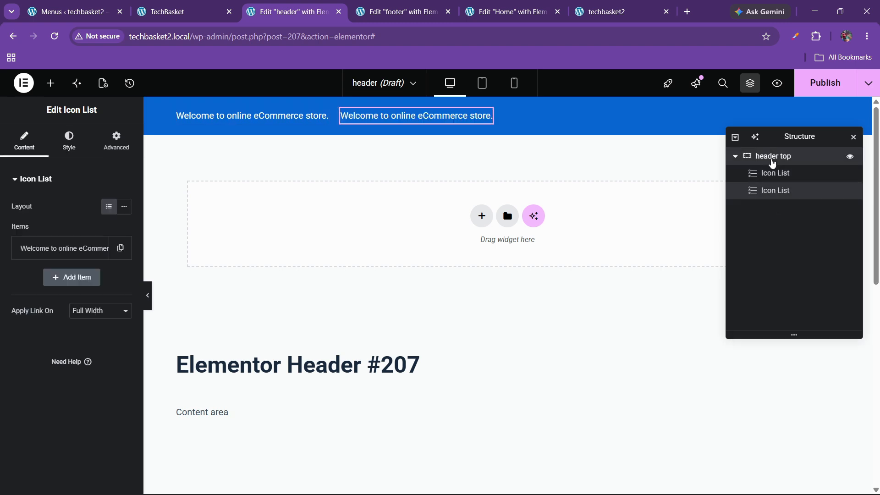
click(772, 158)
click(24, 139)
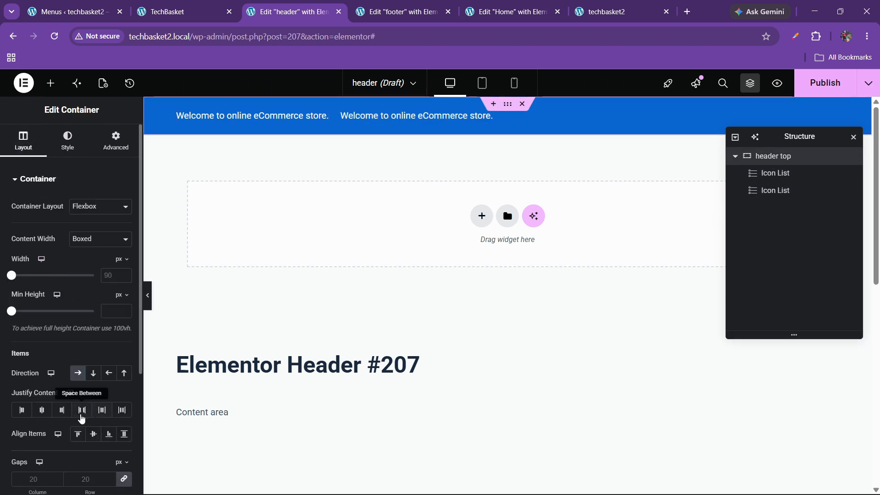
click(82, 409)
Step: Copy the phone number from the TechBasket reference site's top bar and set it as the second Icon List item's text
click(174, 12)
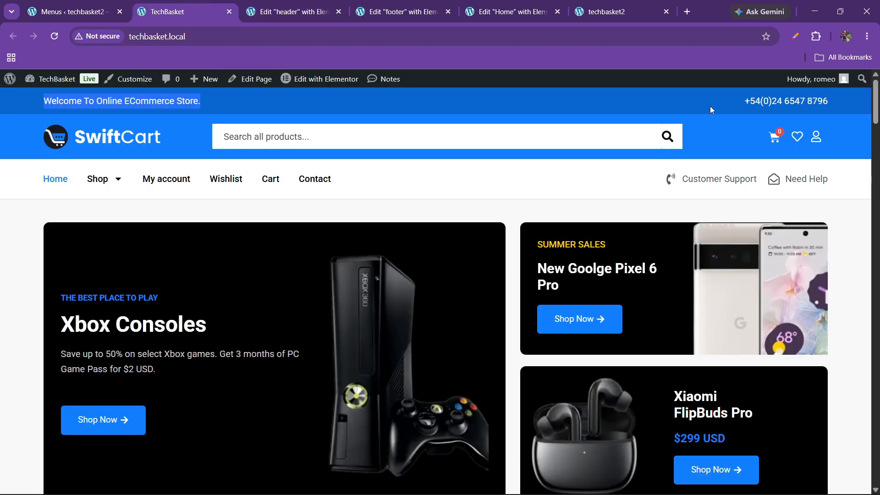
triple_click(756, 104)
key(ctrl+c)
click(343, 7)
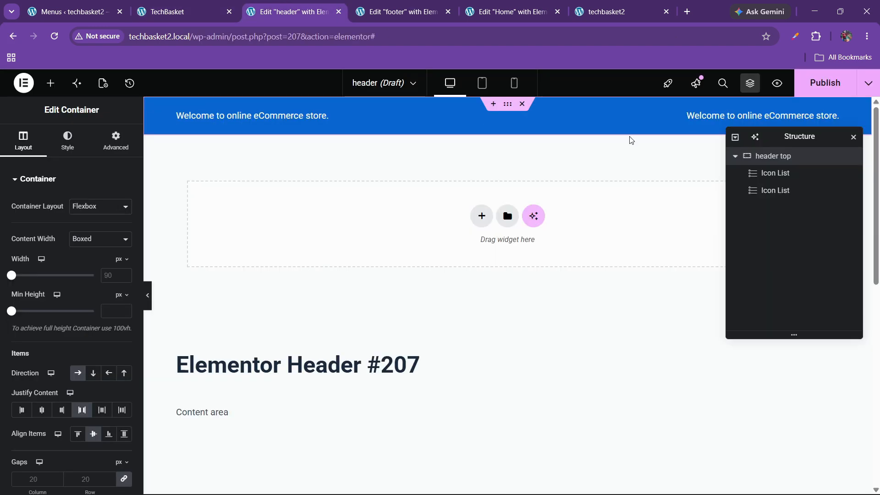
click(782, 120)
click(57, 247)
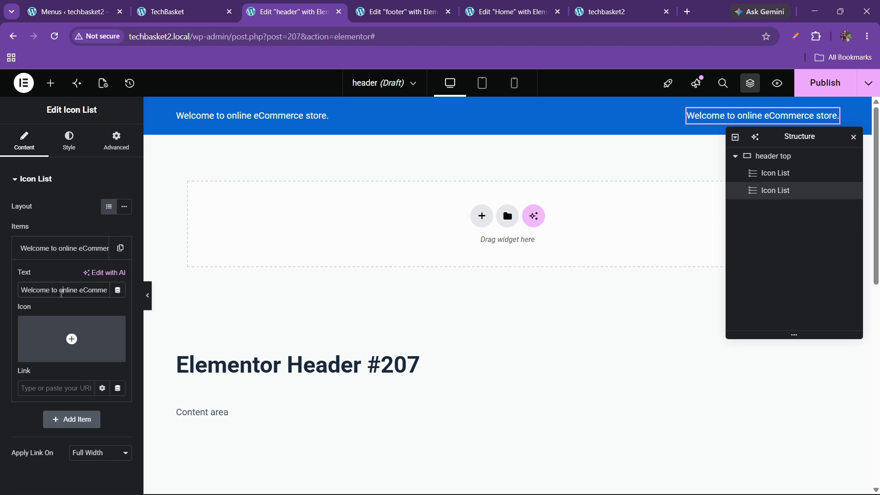
triple_click(57, 290)
key(ctrl+v)
click(55, 257)
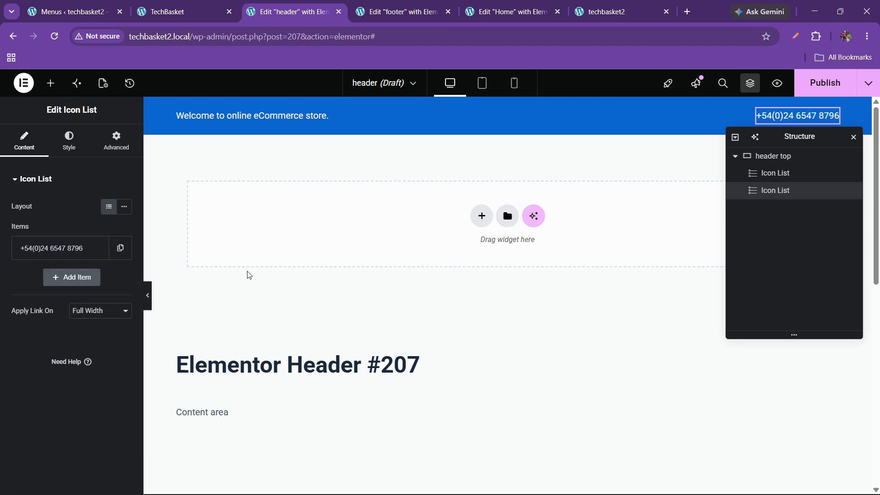
Step: Set the welcome text Icon List's typography to size 16 px with the Capitalize transform
click(325, 120)
click(85, 142)
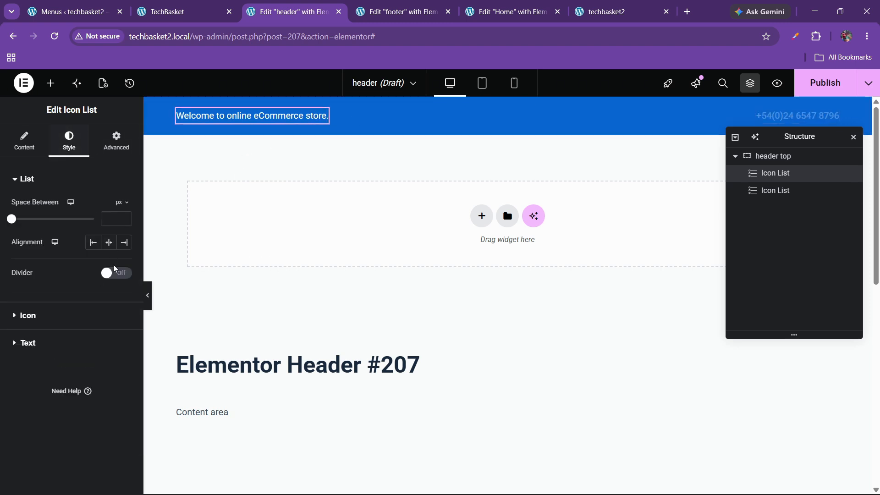
click(65, 341)
click(124, 261)
click(118, 350)
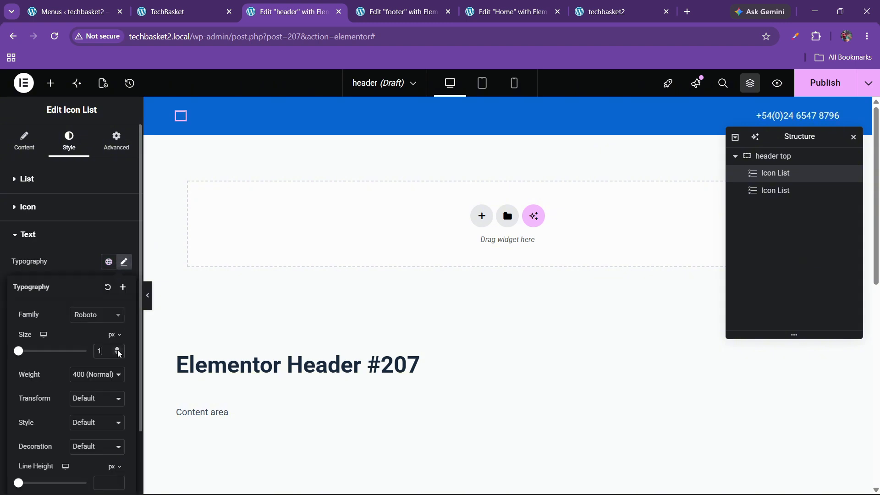
click(118, 350)
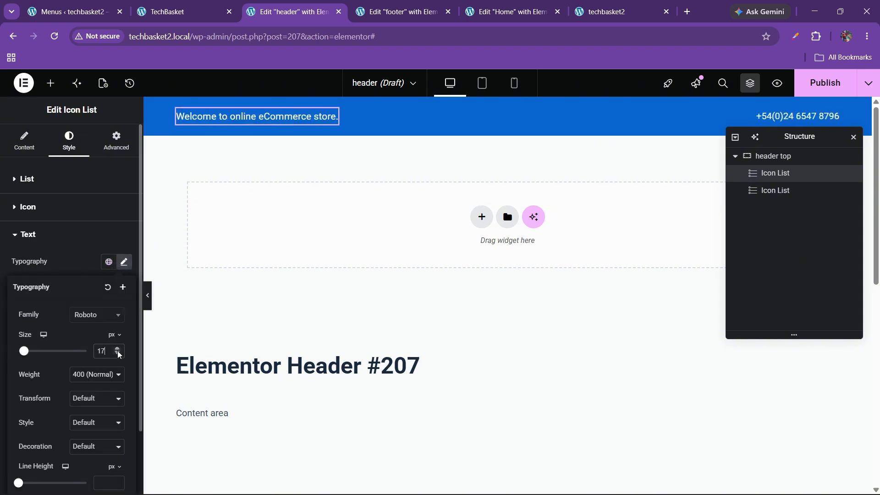
click(118, 353)
scroll(87, 360, down, 1)
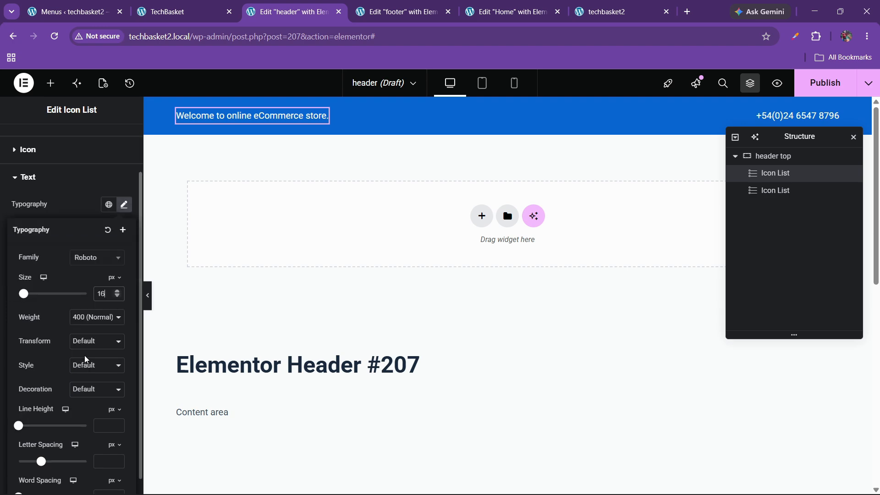
click(87, 342)
click(84, 396)
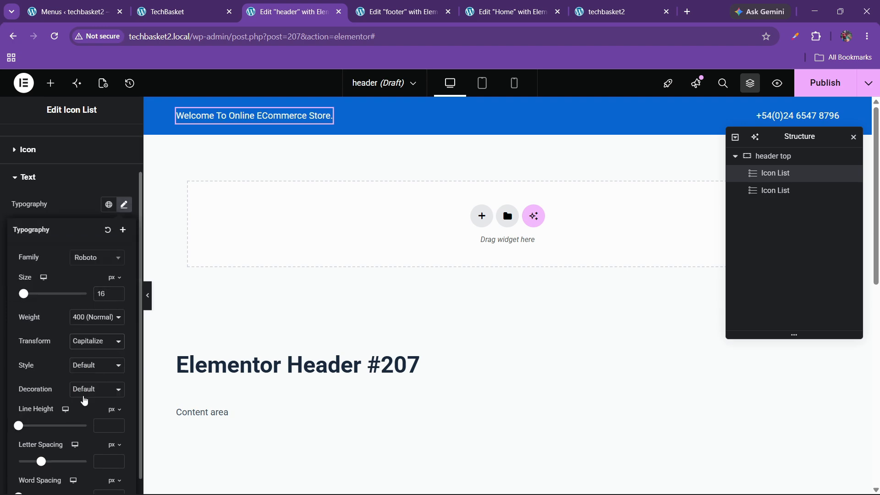
Step: Add a new row-direction container below header top and rename it "header mid"
click(212, 6)
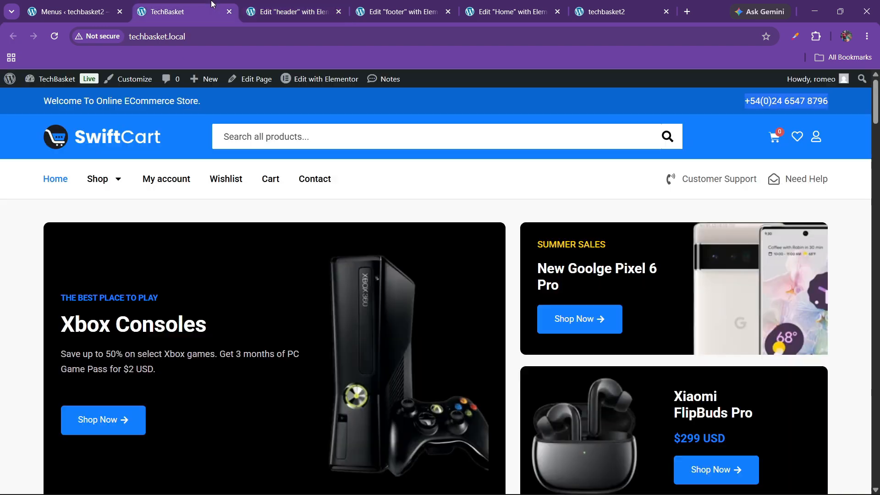
click(302, 4)
click(481, 216)
click(477, 256)
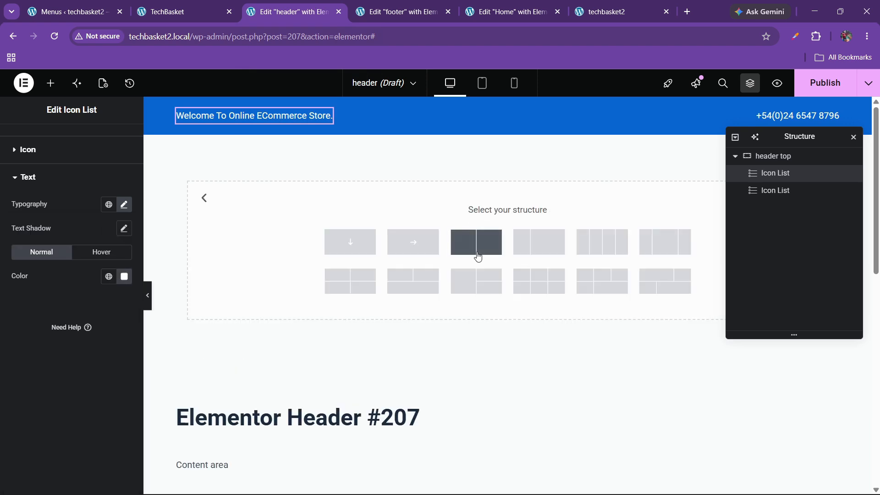
click(434, 250)
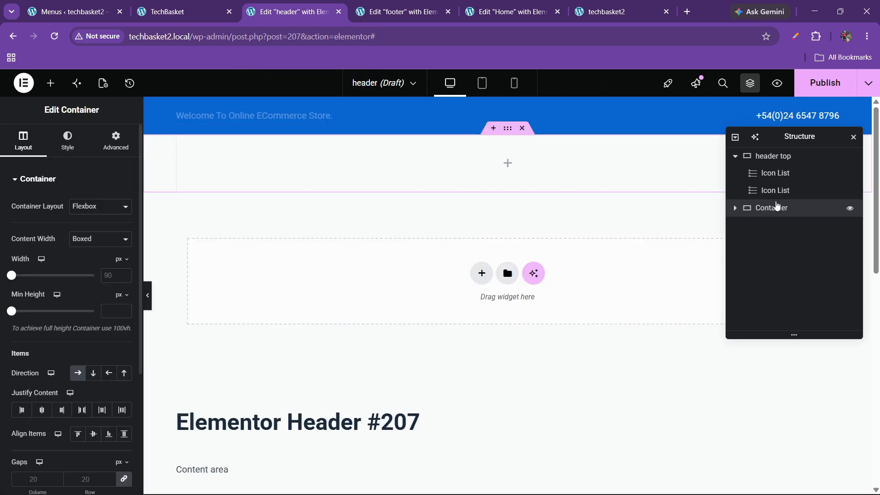
double_click(775, 208)
text(he)
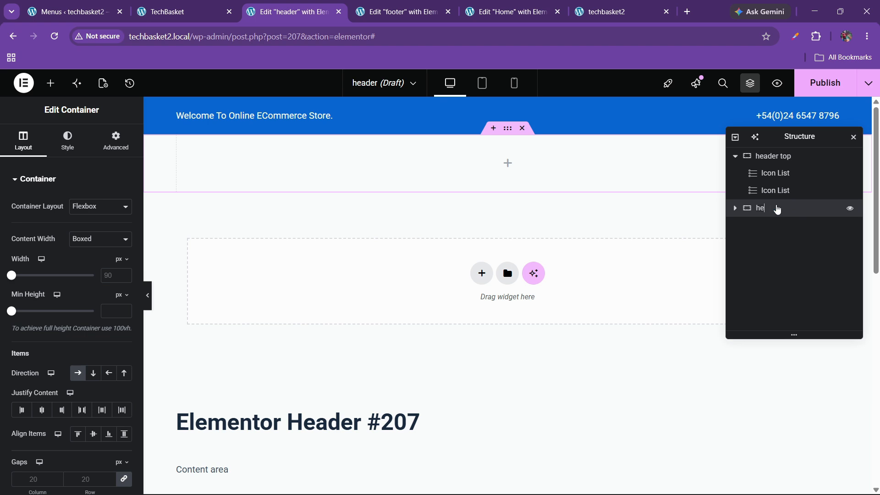
text(ader mid)
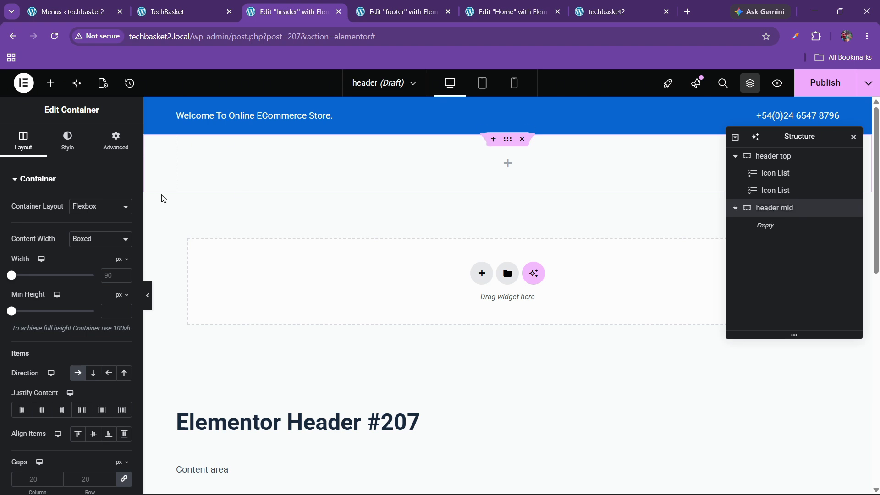
Step: Set the header mid container's background to the global color sky blue
click(67, 139)
click(78, 230)
click(108, 255)
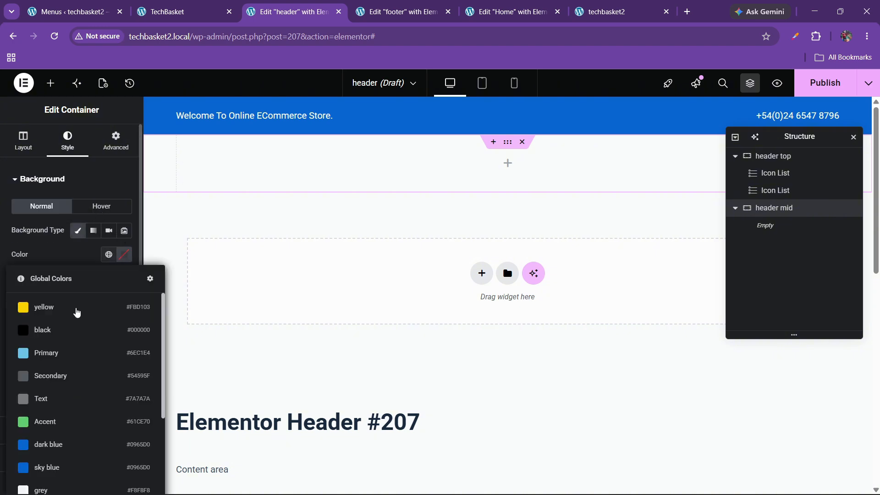
click(57, 468)
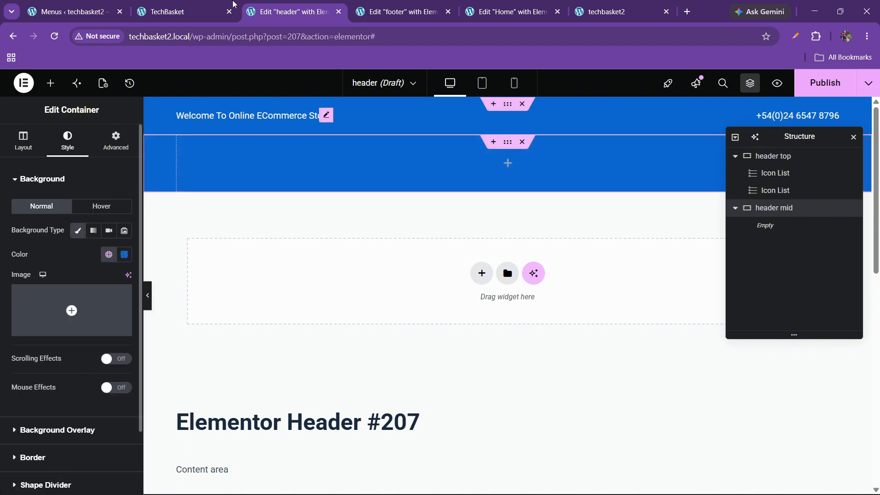
Step: Apply the global color dark blue as the header top container's background
click(779, 173)
click(780, 158)
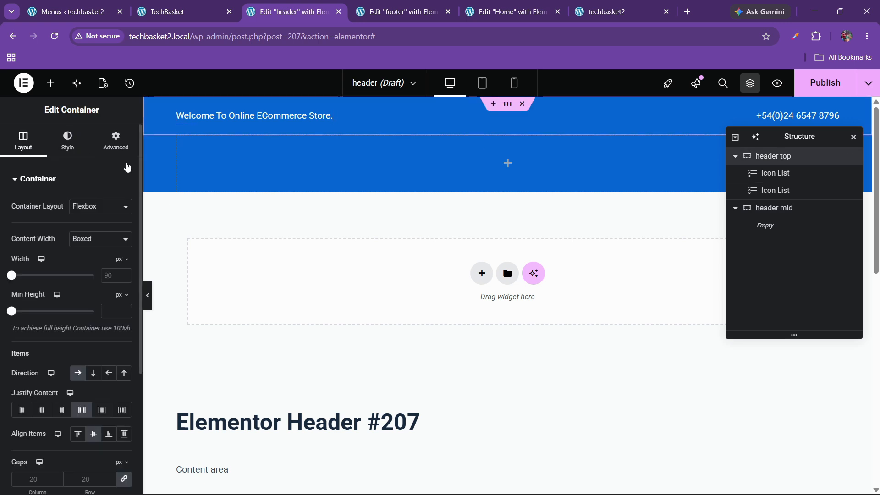
click(68, 140)
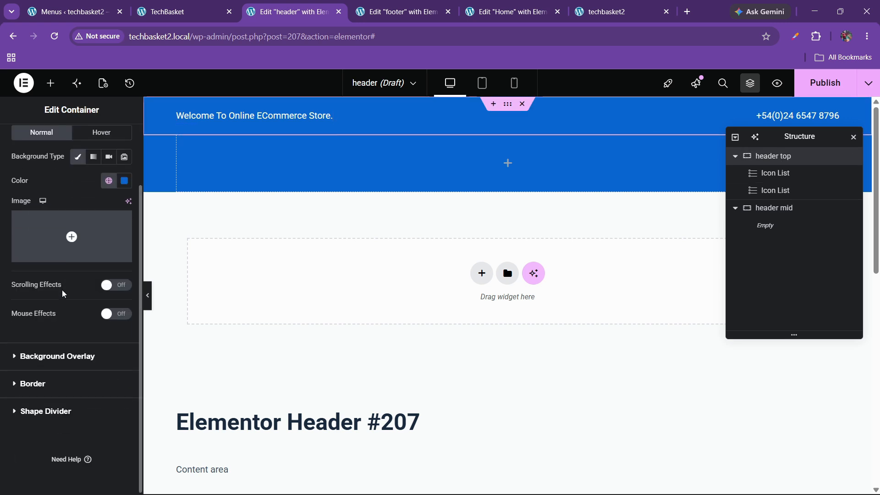
click(101, 180)
click(60, 371)
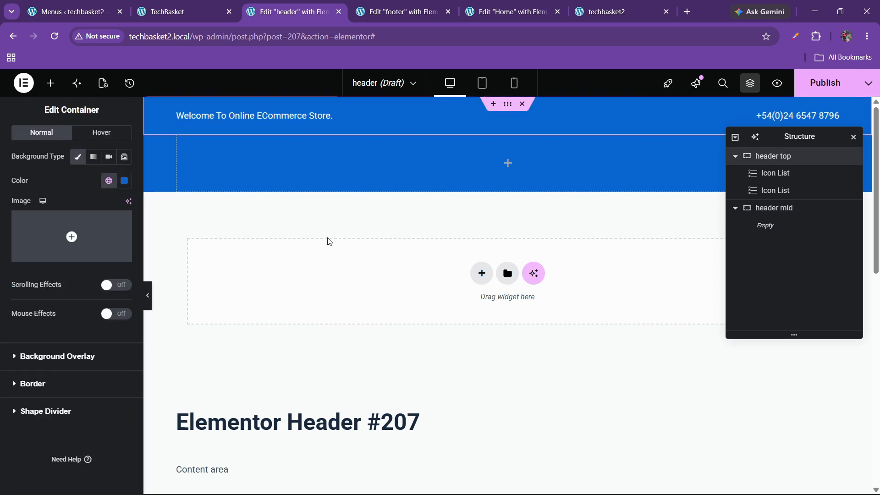
Step: Sample the reference site's top bar with the Color Picker extension and use #0965D0 as the header top container's custom background color
click(200, 4)
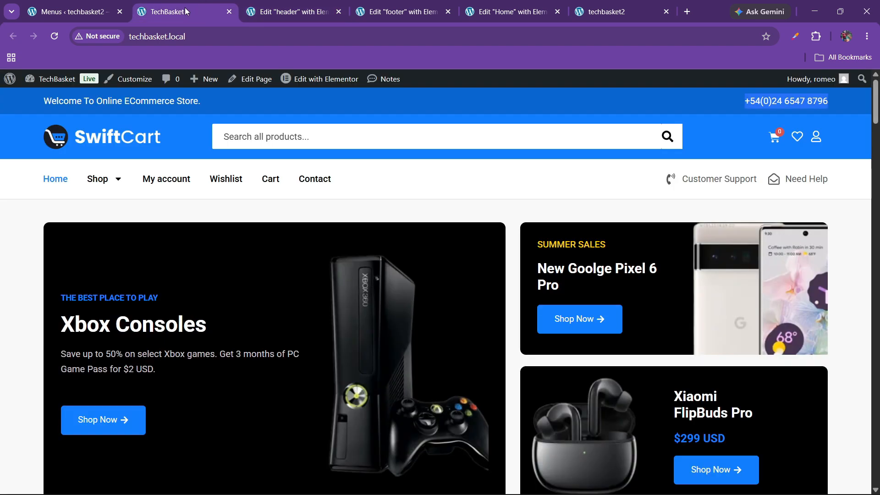
click(816, 36)
click(713, 152)
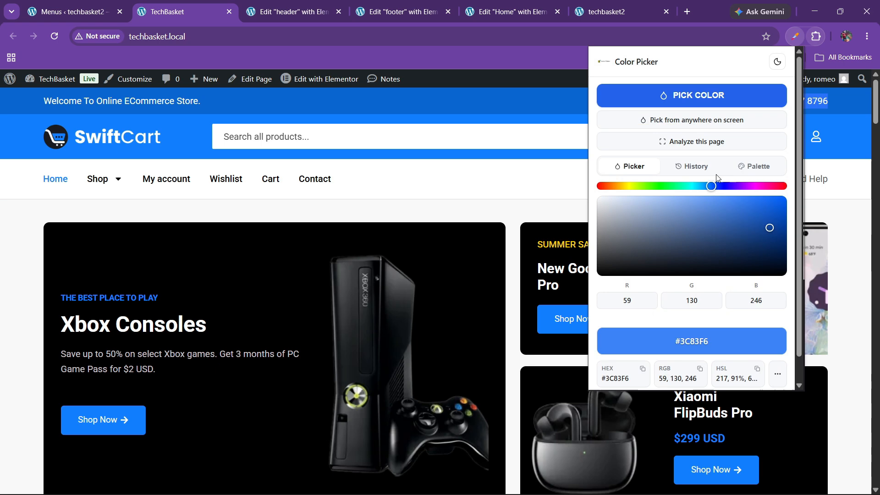
click(716, 94)
click(473, 155)
double_click(497, 148)
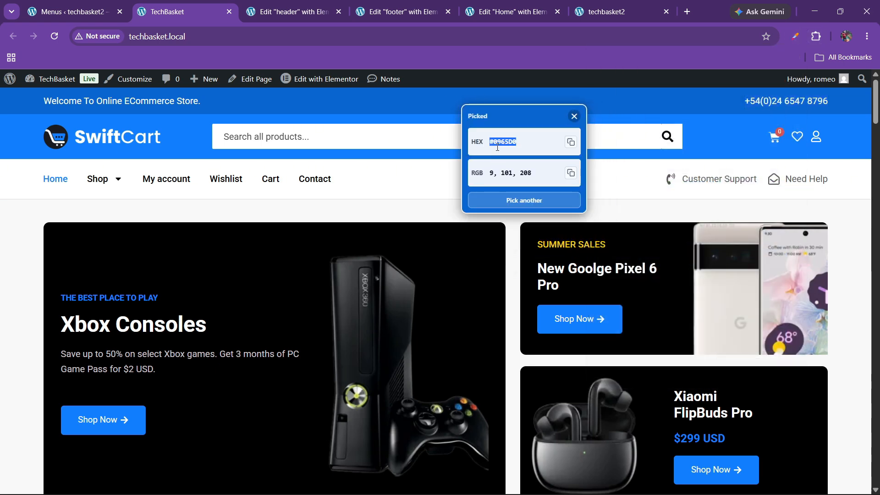
click(289, 11)
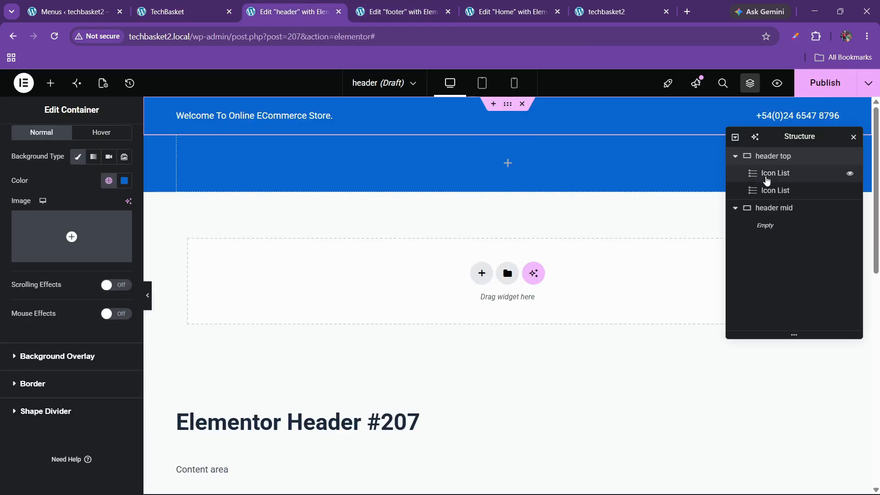
click(123, 180)
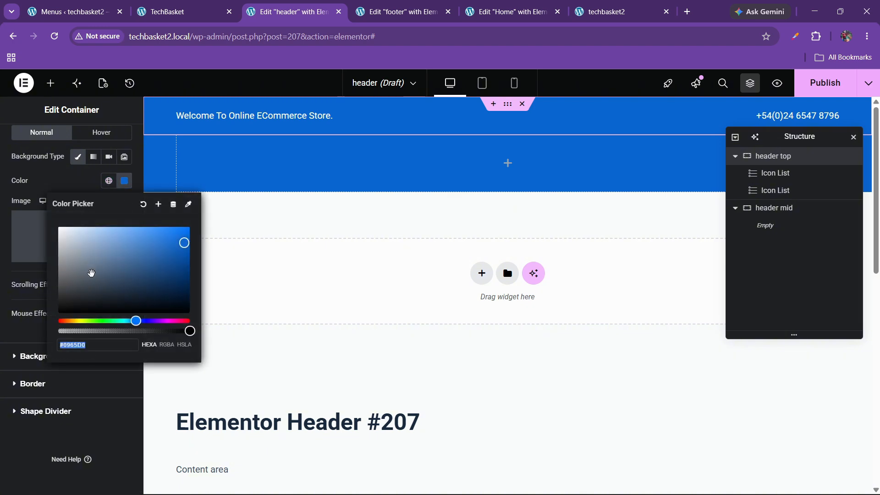
click(79, 177)
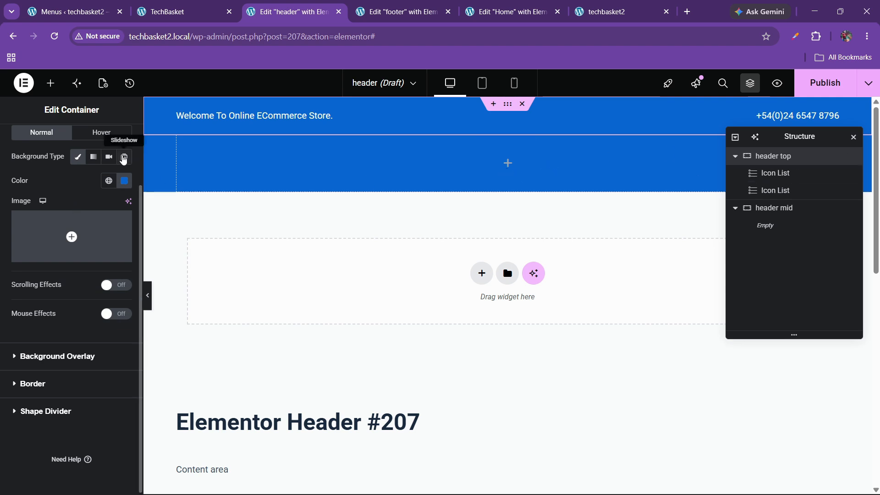
Step: Set the header top container's top and bottom padding to 10 px
scroll(124, 159, up, 3)
click(116, 140)
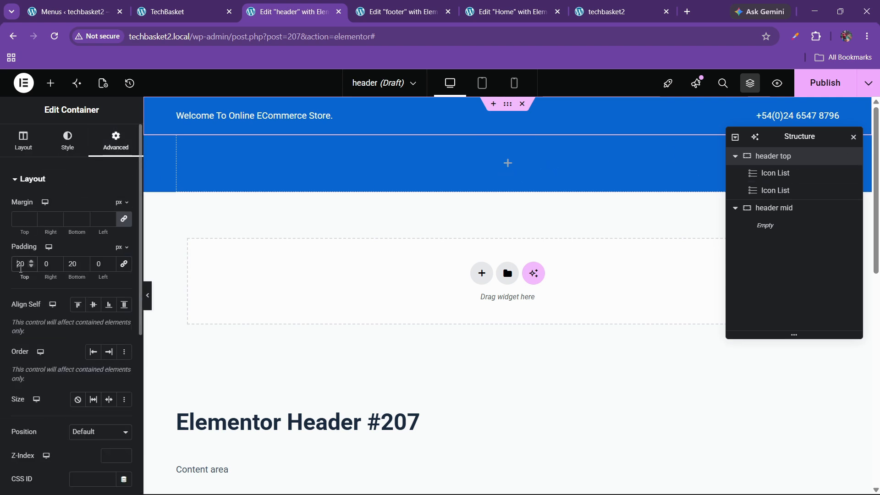
drag(21, 269, 27, 266)
text(10)
key(Tab)
key(Tab)
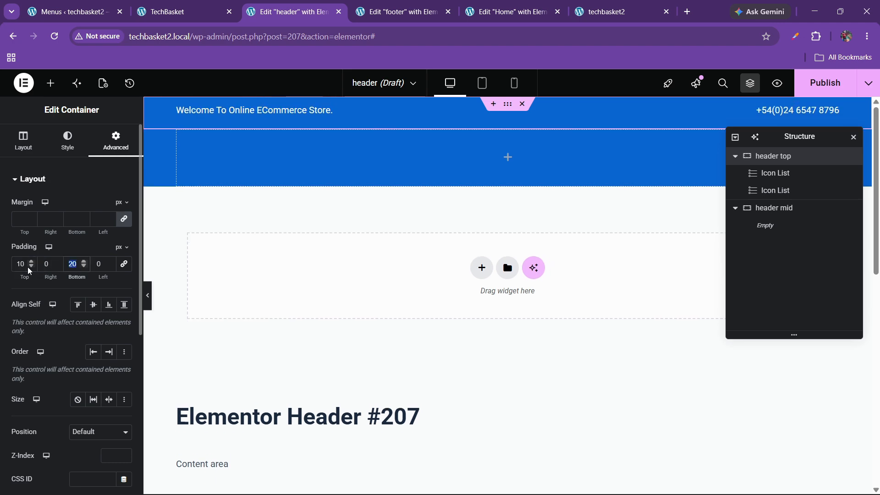
text(10)
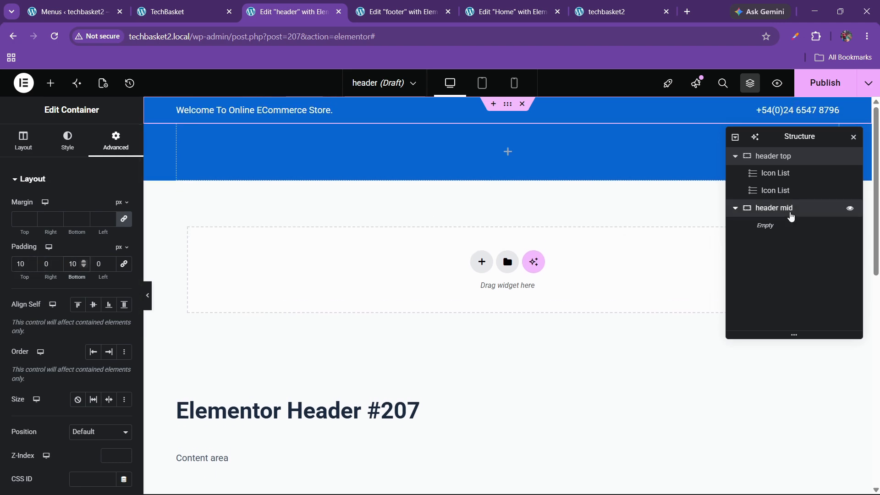
Step: Dismiss the color sample on the reference site, and add two side-by-side inner containers to header mid in the Elementor header
click(791, 217)
click(167, 11)
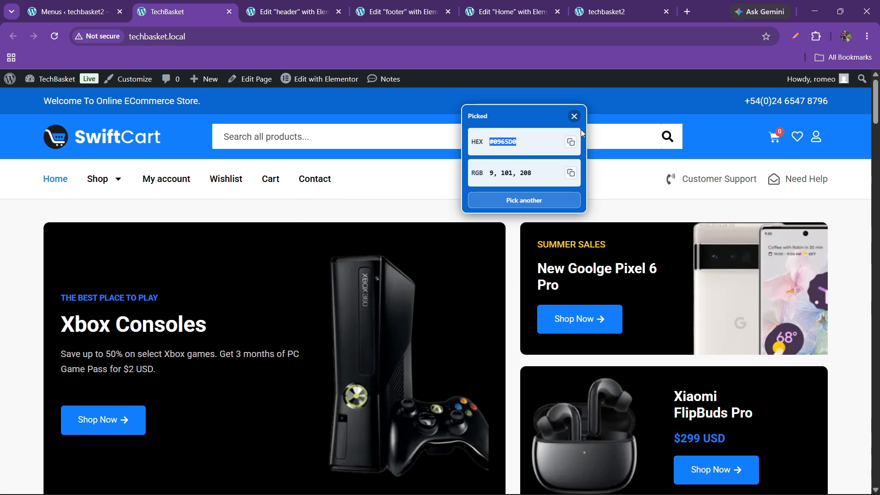
click(573, 116)
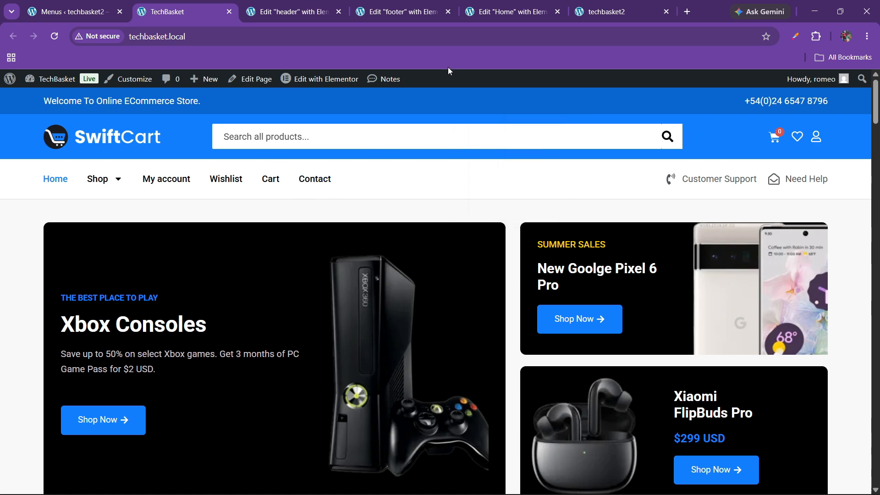
click(293, 11)
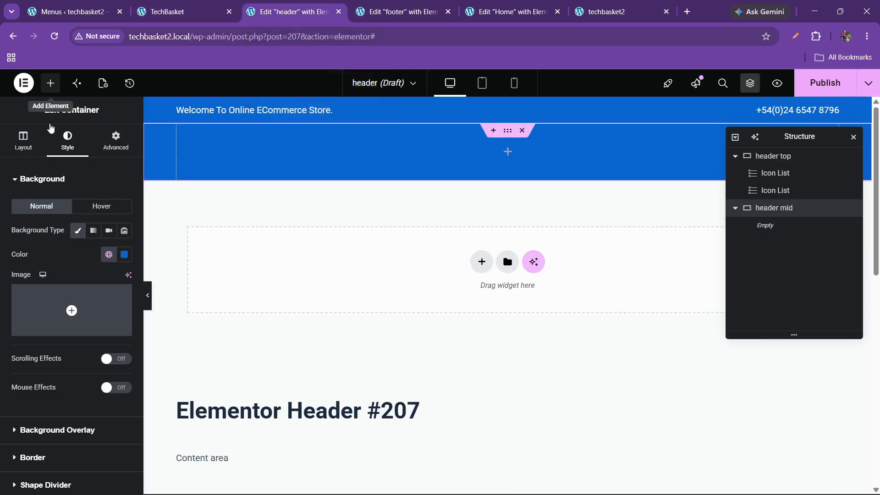
click(50, 83)
scroll(69, 284, down, 3)
drag(39, 371, 273, 211)
right_click(782, 226)
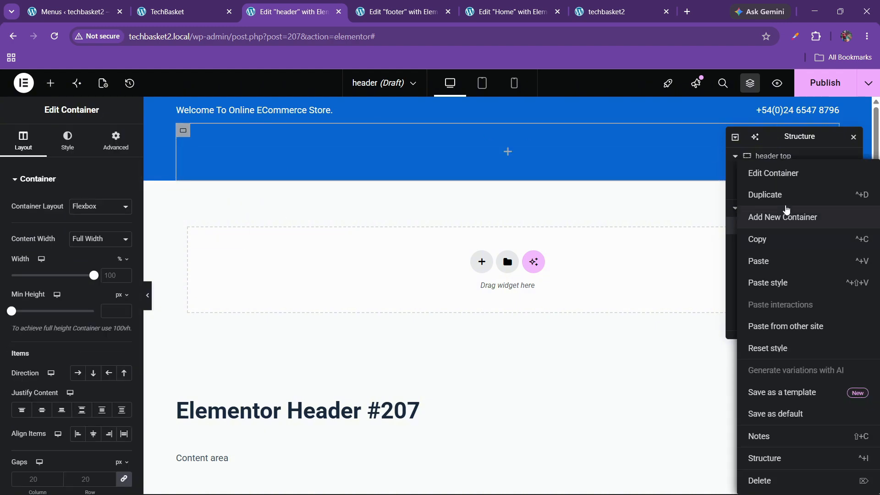
click(786, 211)
right_click(766, 245)
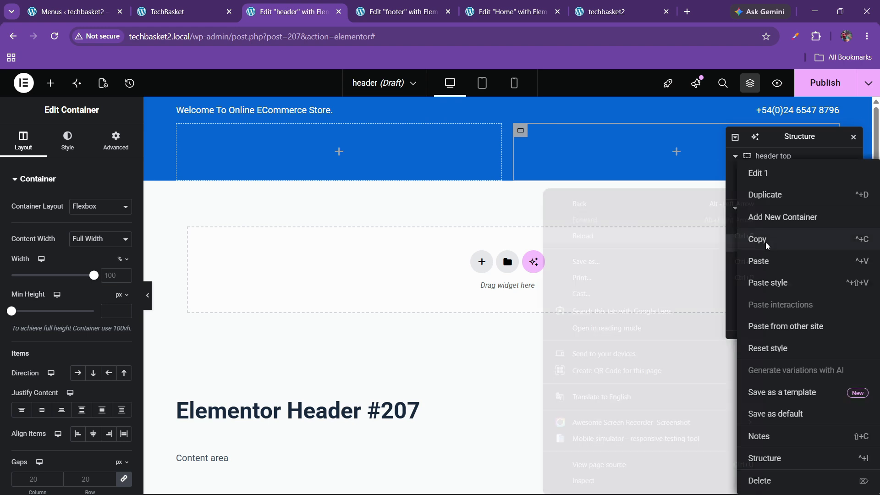
click(773, 261)
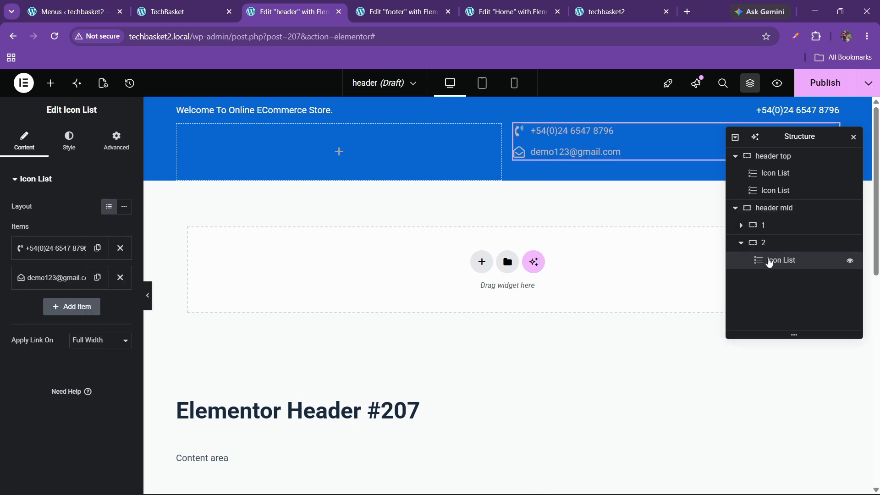
right_click(776, 264)
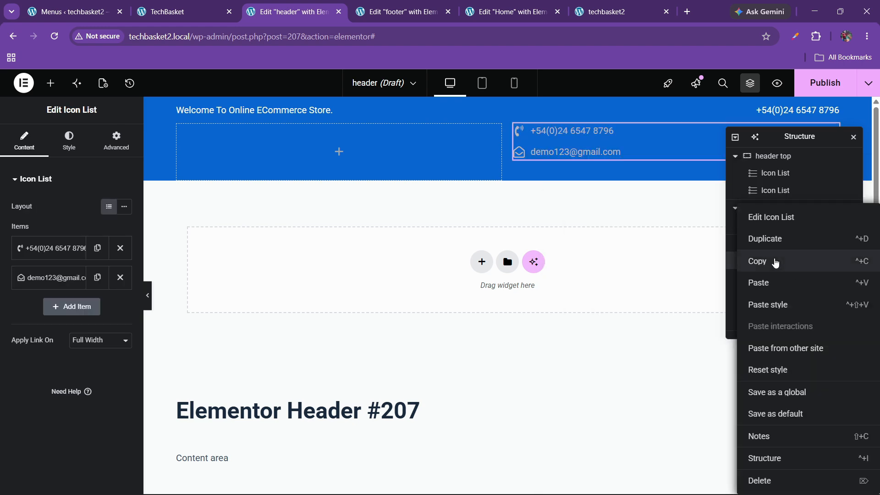
click(783, 479)
Step: Duplicate inner container 2 so that header mid holds three side-by-side containers
right_click(769, 247)
right_click(770, 241)
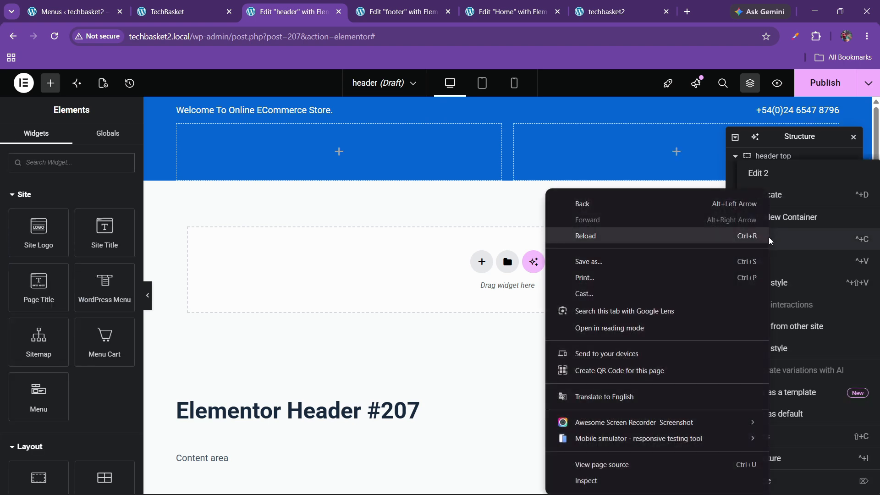
click(419, 284)
click(771, 244)
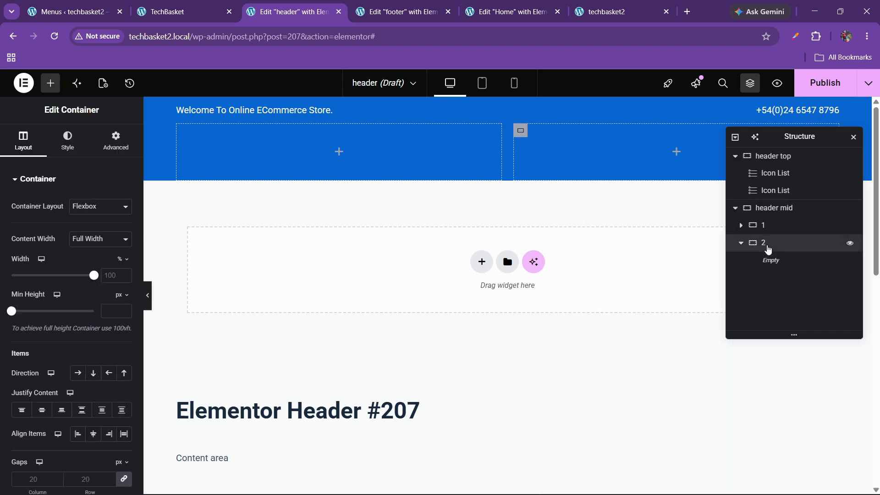
right_click(767, 245)
key(Escape)
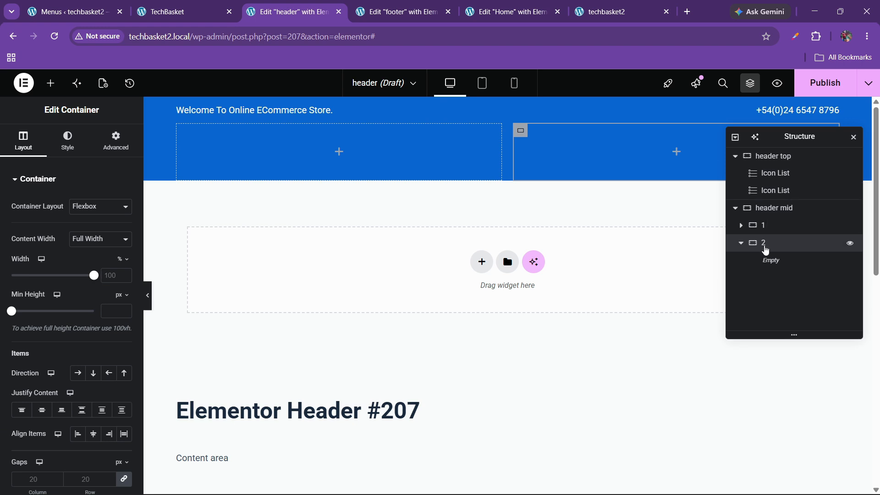
right_click(765, 244)
click(781, 192)
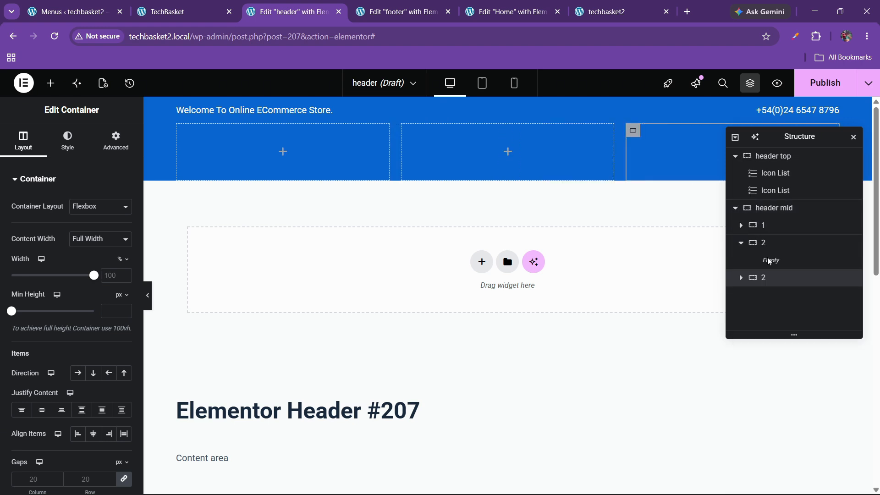
Step: Align the items of the header mid container to the center
click(774, 208)
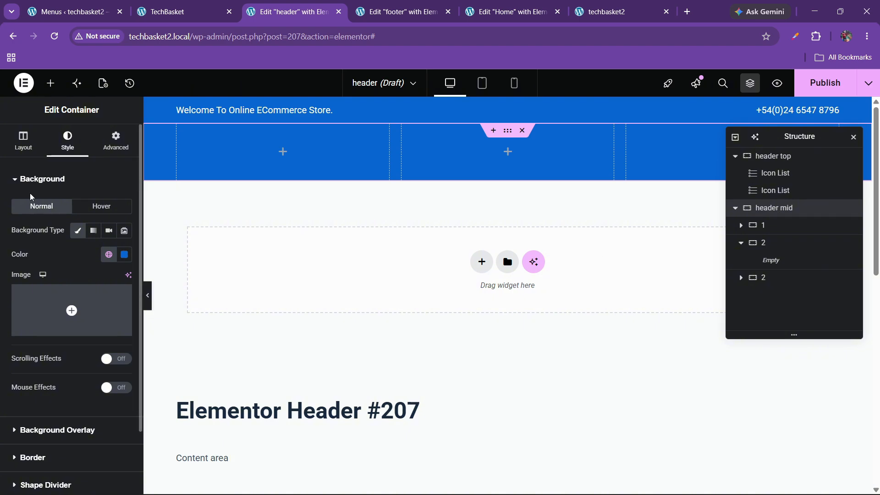
click(23, 140)
click(93, 434)
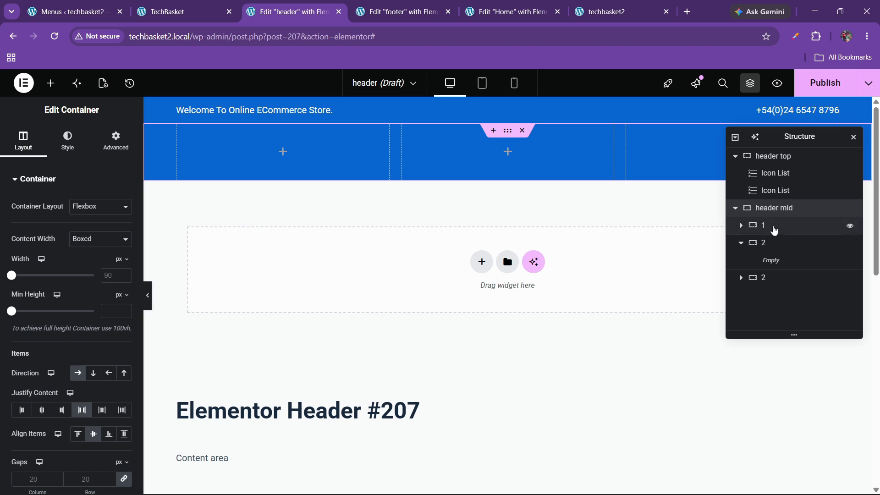
Step: Set the inner containers' widths to 20%, 60% and 20% in order, and rename the duplicated last one 3
click(769, 225)
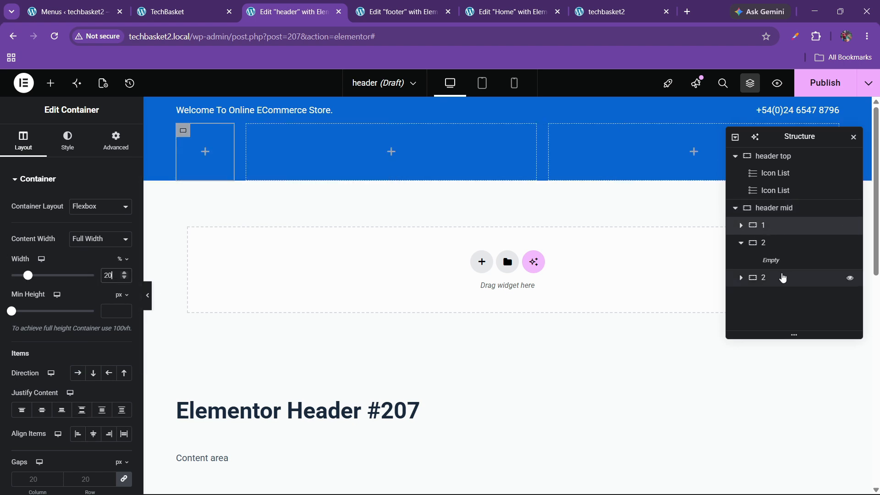
click(773, 280)
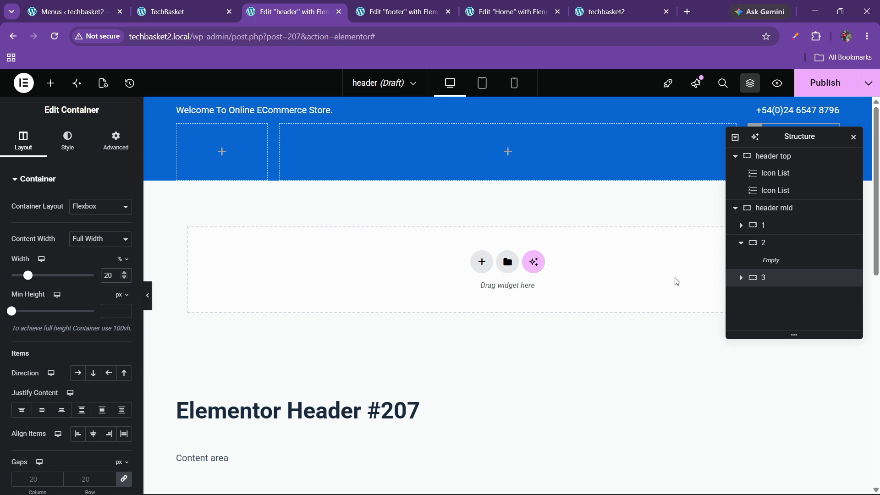
click(774, 246)
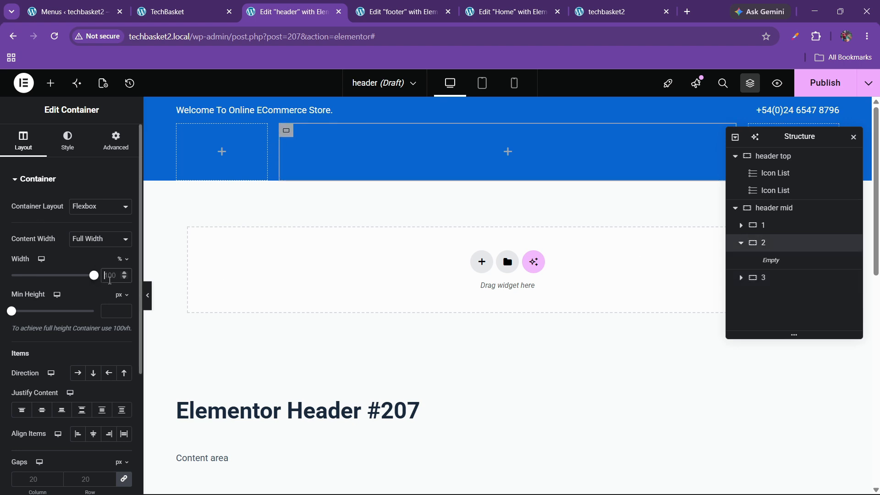
click(110, 277)
text(60)
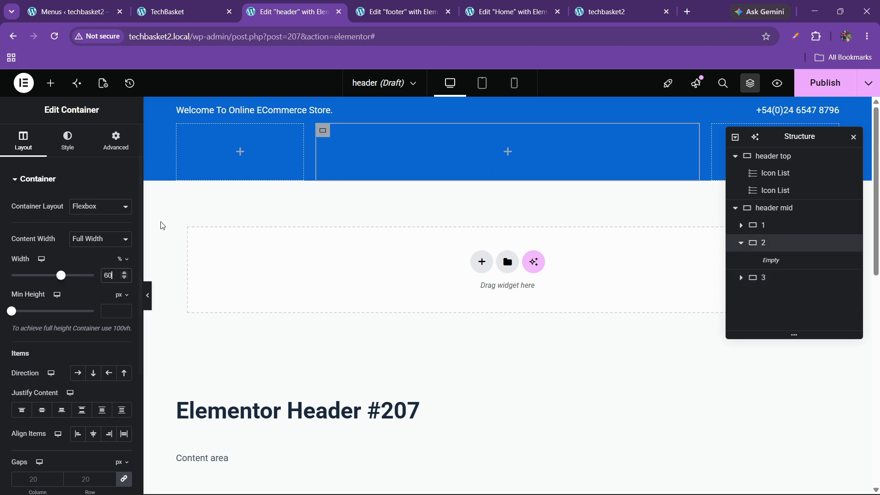
Step: Add an Image widget to inner container 1 and fill it with the logo image from the media library
click(50, 83)
scroll(97, 401, down, 4)
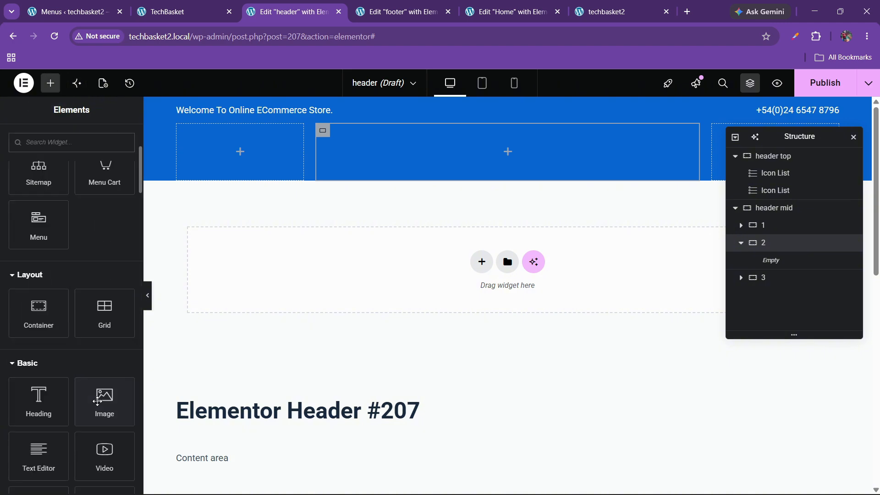
drag(98, 396, 212, 160)
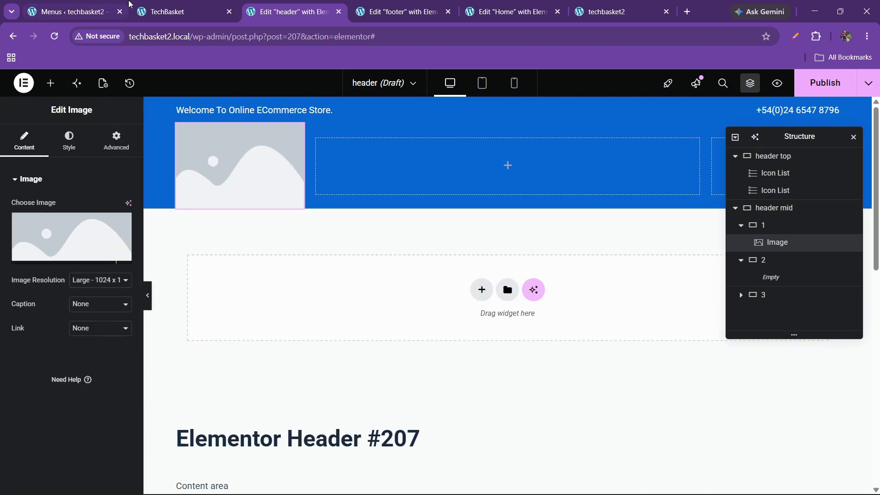
click(110, 9)
click(186, 4)
click(289, 11)
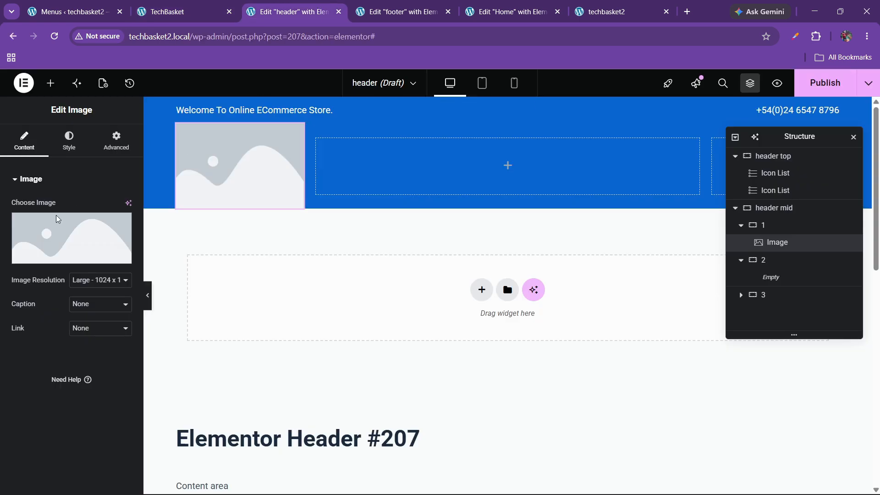
click(98, 260)
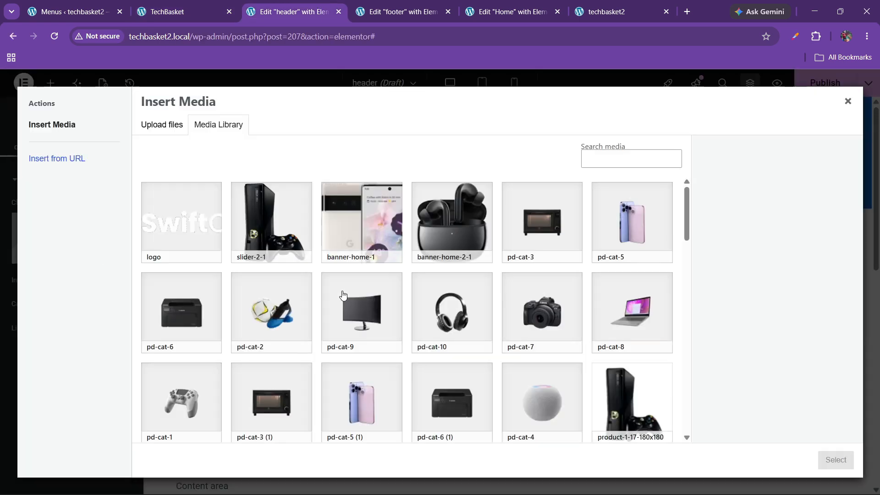
click(829, 461)
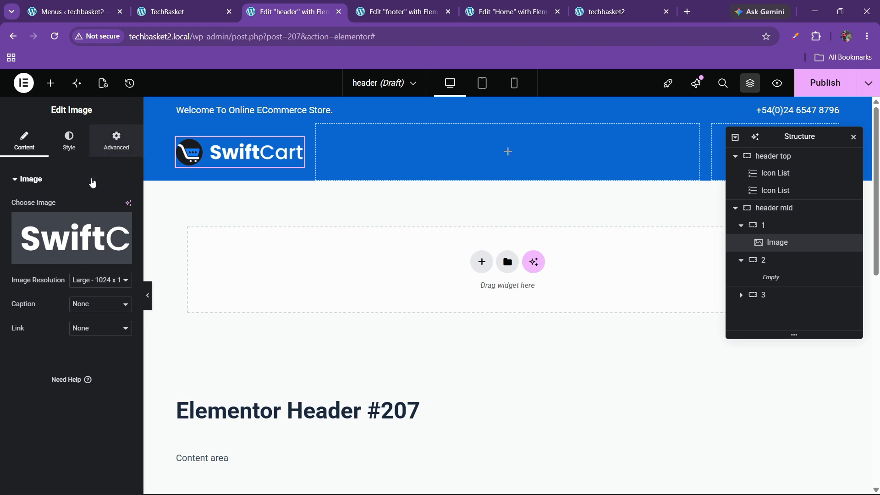
Step: Give the logo image a custom width of 80%
click(102, 147)
click(75, 297)
click(85, 356)
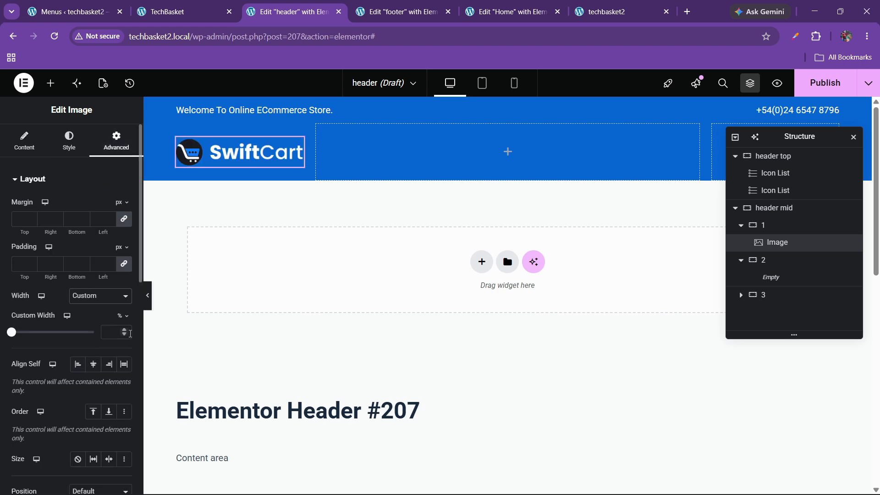
click(124, 329)
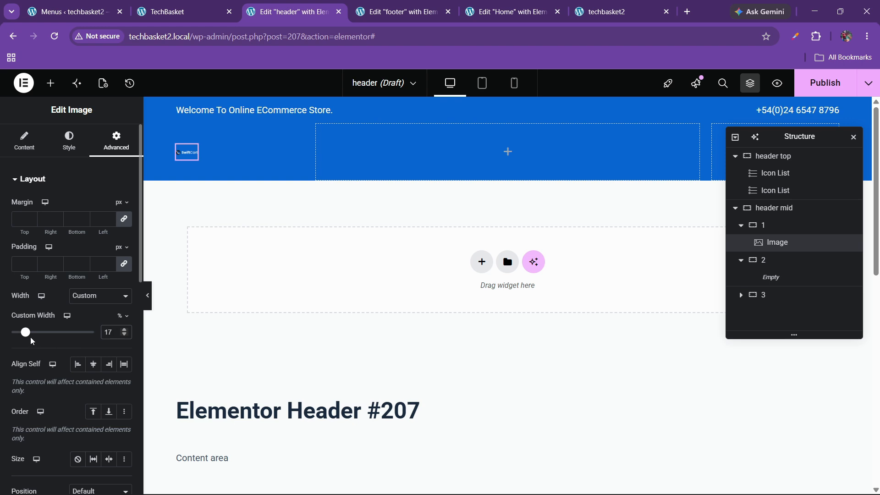
drag(32, 342, 81, 338)
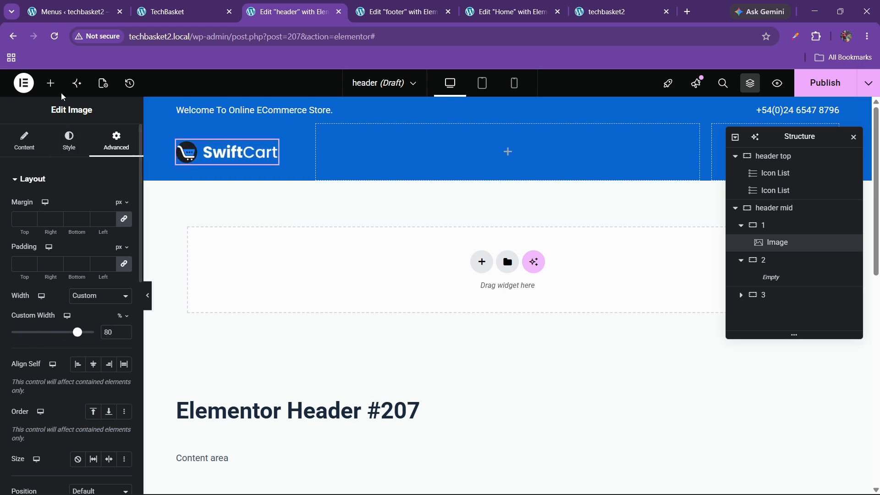
Step: Place a WordPress Menu widget in inner container 2
click(51, 83)
scroll(67, 270, down, 5)
scroll(69, 270, up, 4)
drag(105, 238, 459, 156)
Step: Set the header mid container's top and bottom padding to 10 px
click(773, 208)
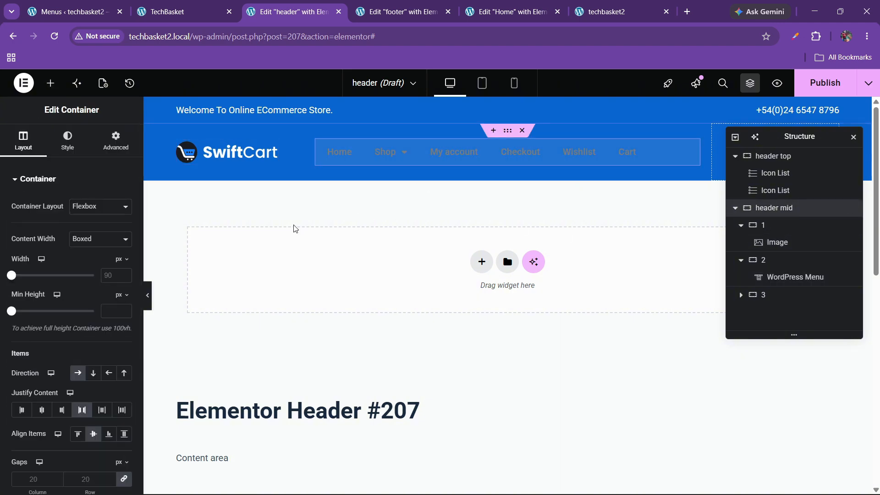
click(116, 141)
click(18, 268)
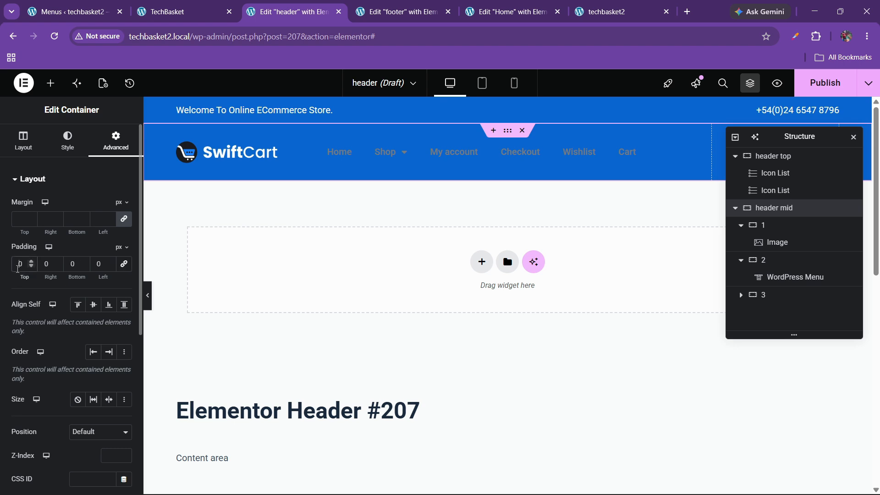
text(1)
key(Tab)
key(Tab)
text(10)
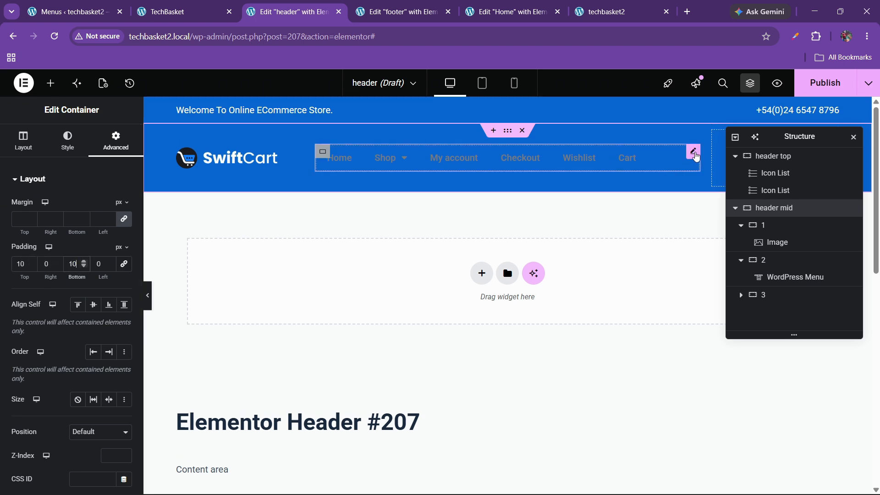
Step: Delete the WordPress Menu widget from inner container 2
click(695, 157)
right_click(347, 166)
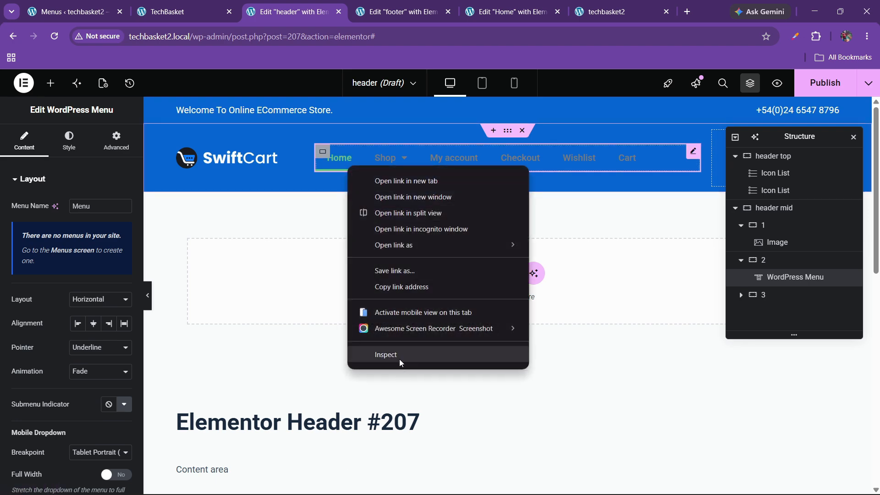
click(399, 355)
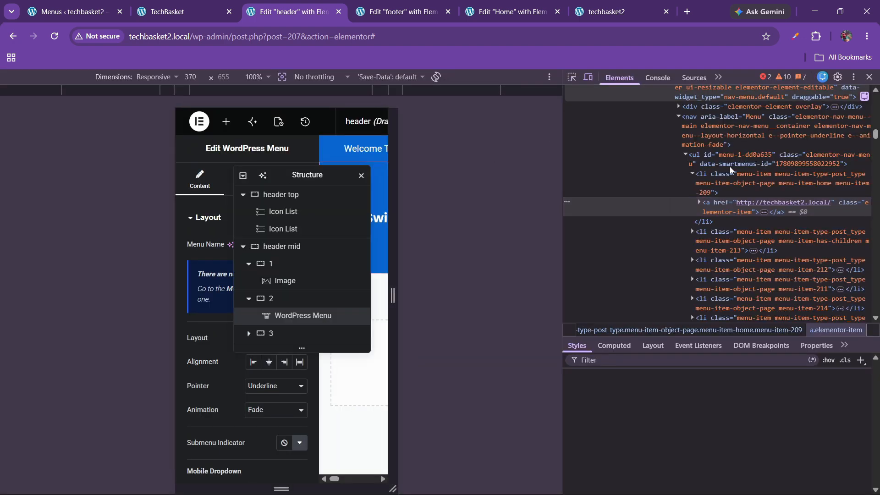
key(F12)
right_click(477, 158)
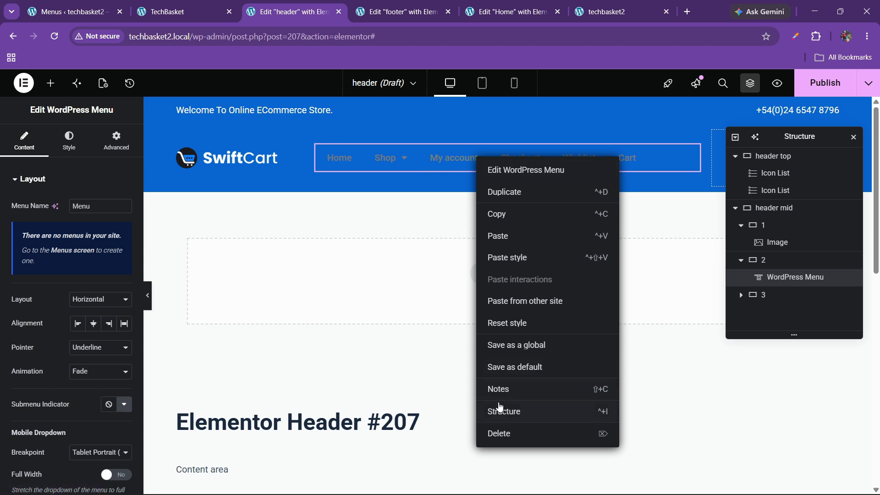
click(499, 433)
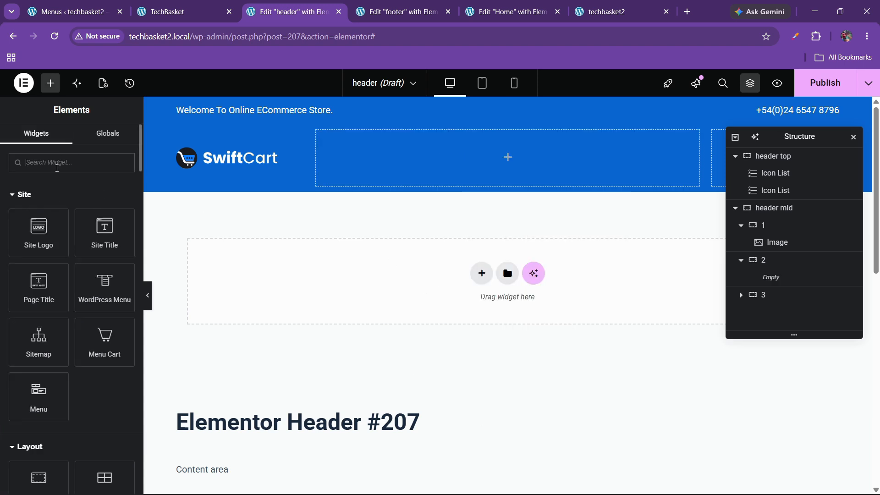
Step: Find the Search widget and place it in inner container 2 of header mid
click(57, 165)
text(search)
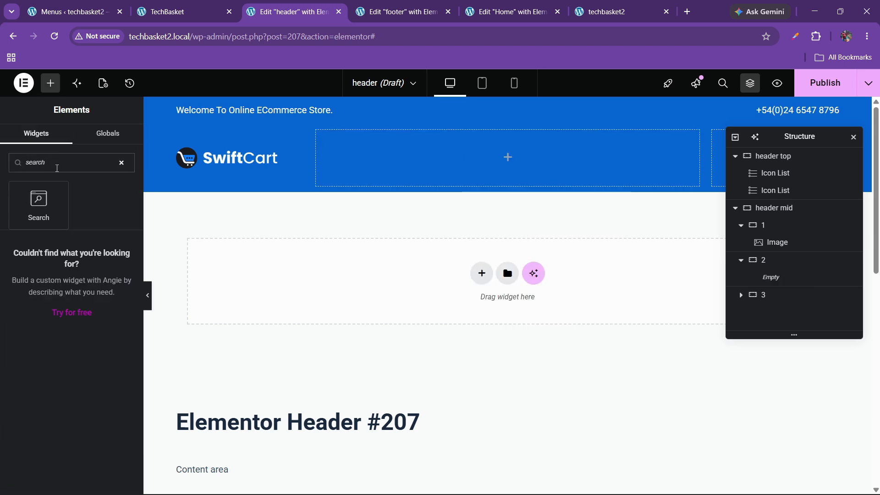
drag(39, 202, 430, 167)
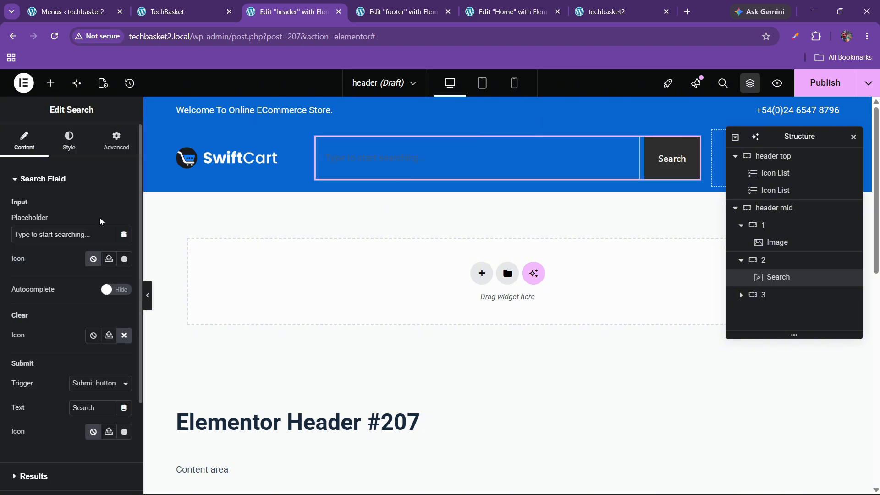
Step: Check the search bar on the TechBasket reference site and set the Search widget's placeholder to "Search All Products...."
click(223, 5)
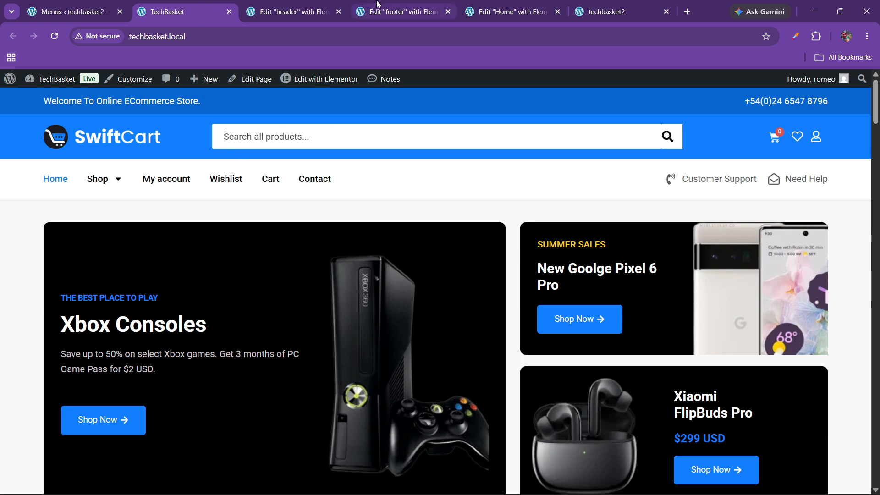
click(397, 12)
click(287, 12)
triple_click(45, 234)
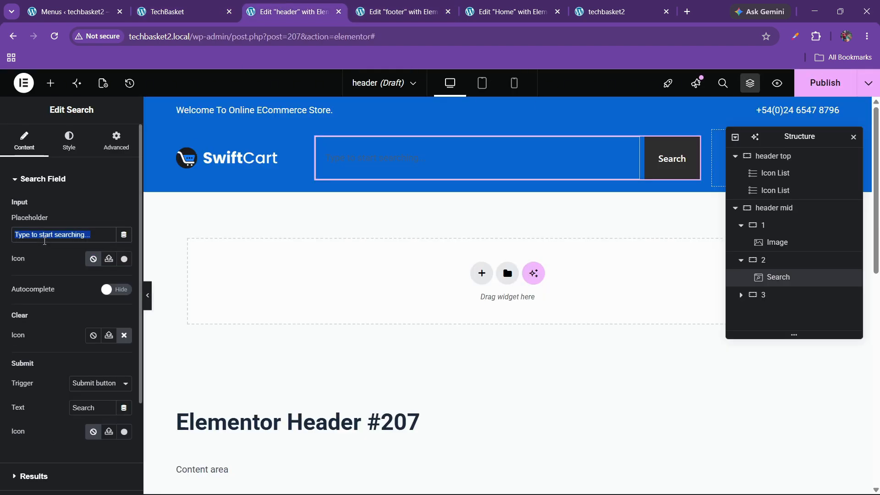
key(BackSpace)
text(sear)
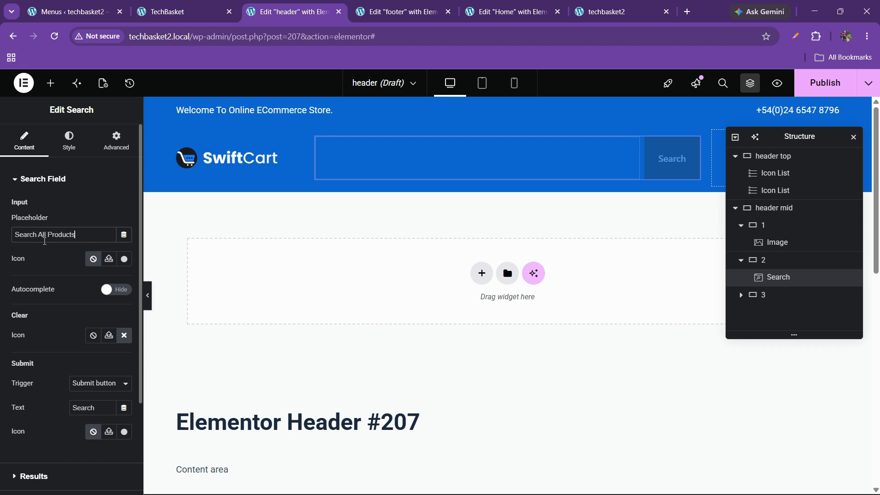
text(ch All Products....)
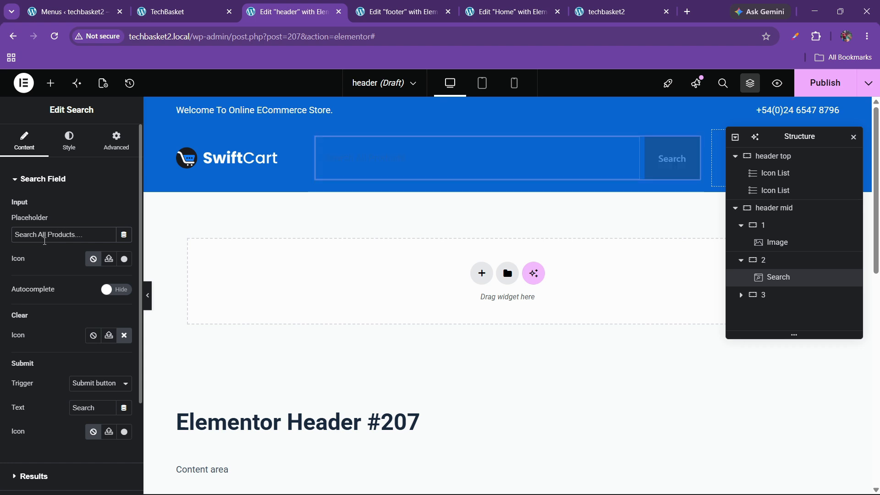
scroll(73, 300, down, 3)
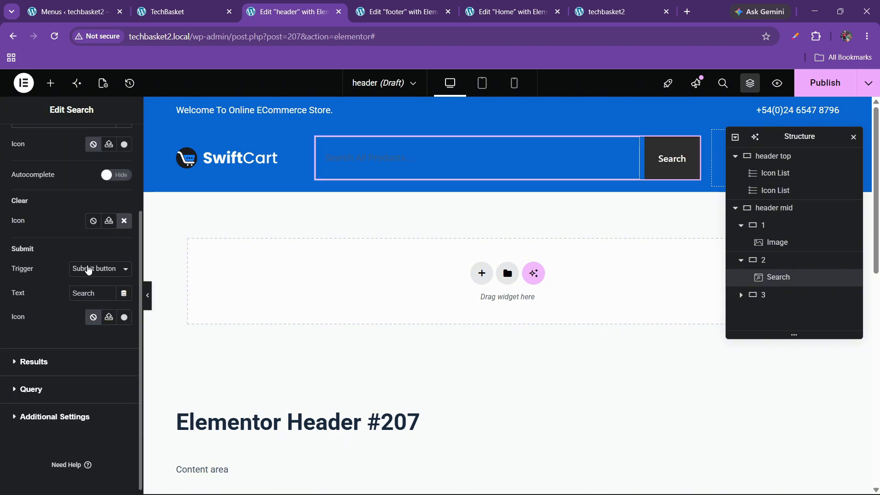
Step: Enable unfiltered file uploads and insert the Search icon from the icon library as the Search widget's submit icon
click(108, 319)
click(521, 320)
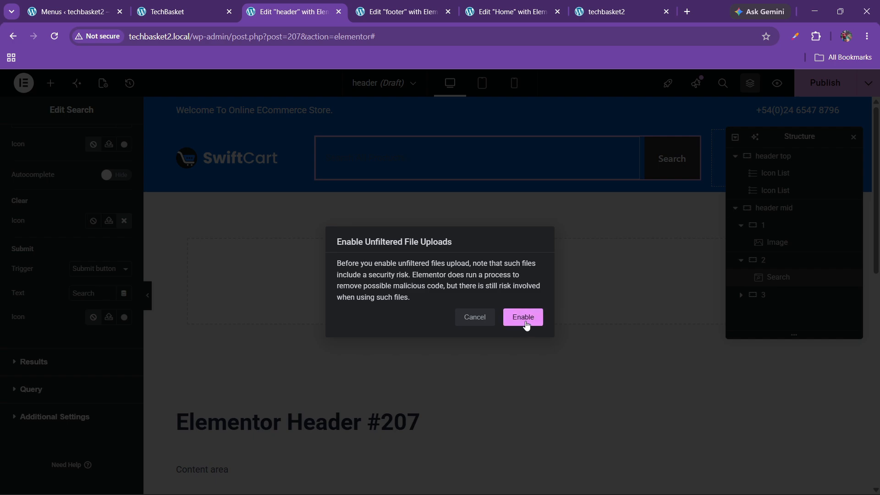
click(848, 101)
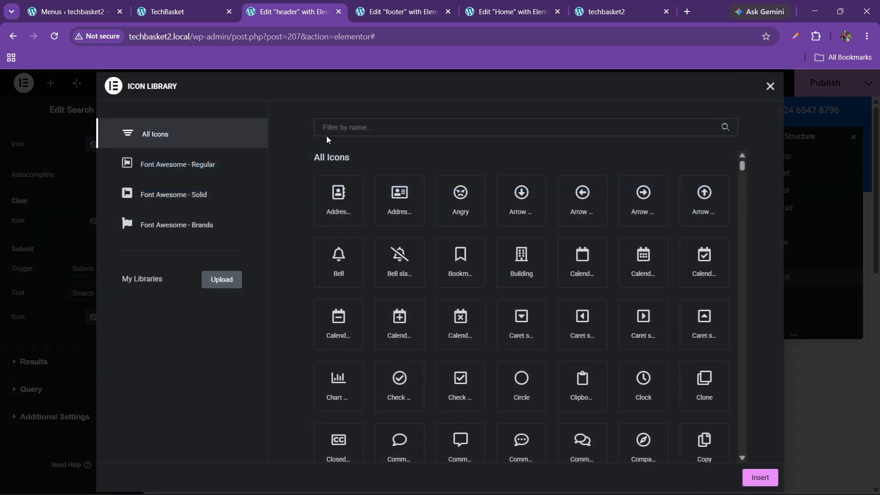
click(330, 131)
text(sear)
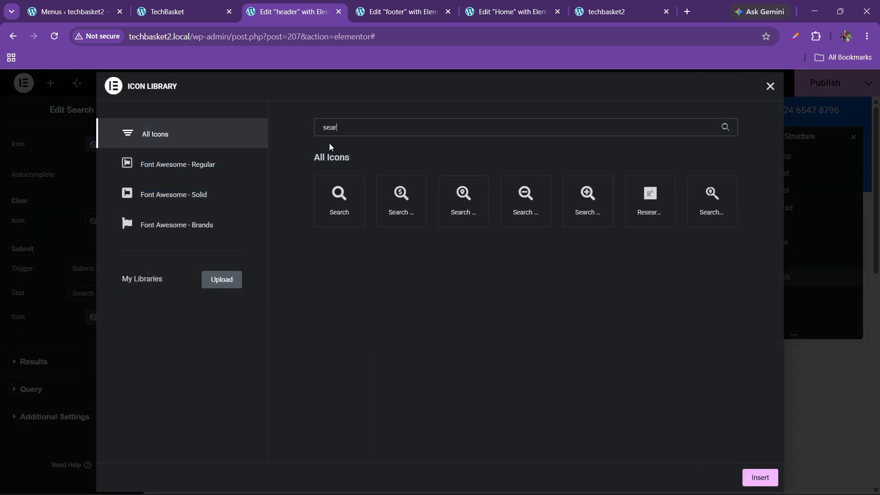
click(361, 210)
click(756, 476)
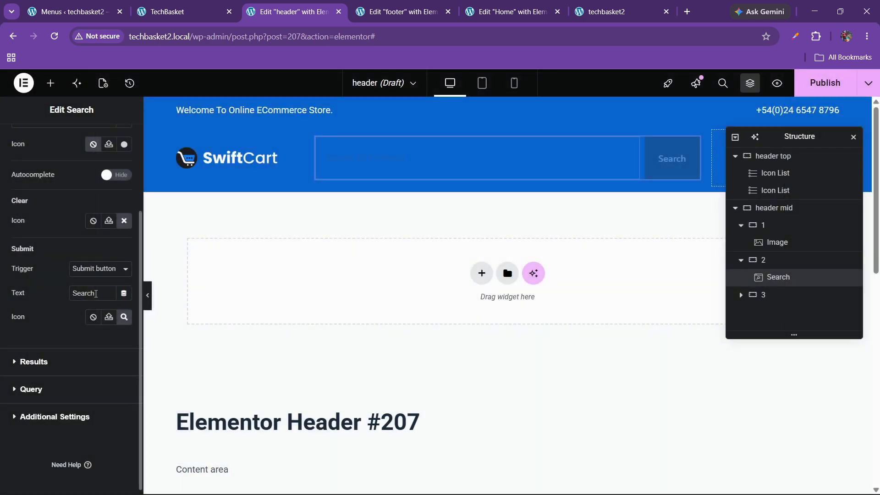
Step: Clear the submit button's text and compare the search bar with the one on the TechBasket reference site
click(26, 293)
key(BackSpace)
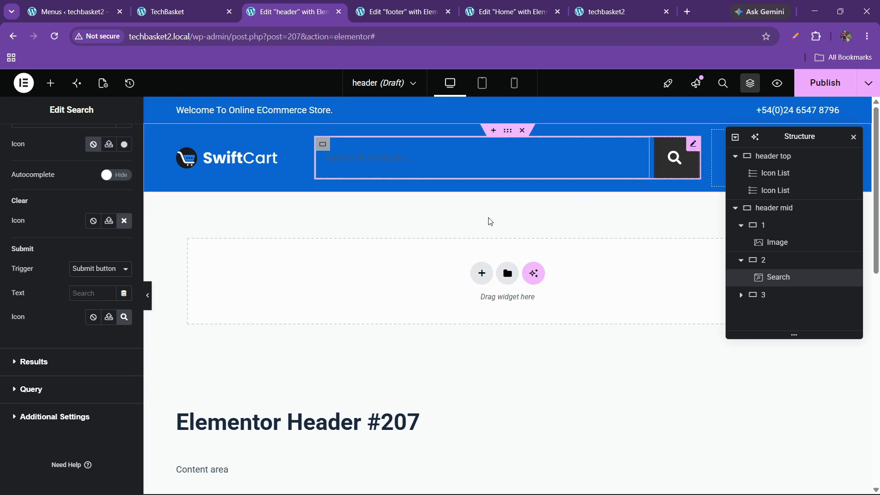
scroll(80, 274, down, 1)
scroll(64, 309, up, 3)
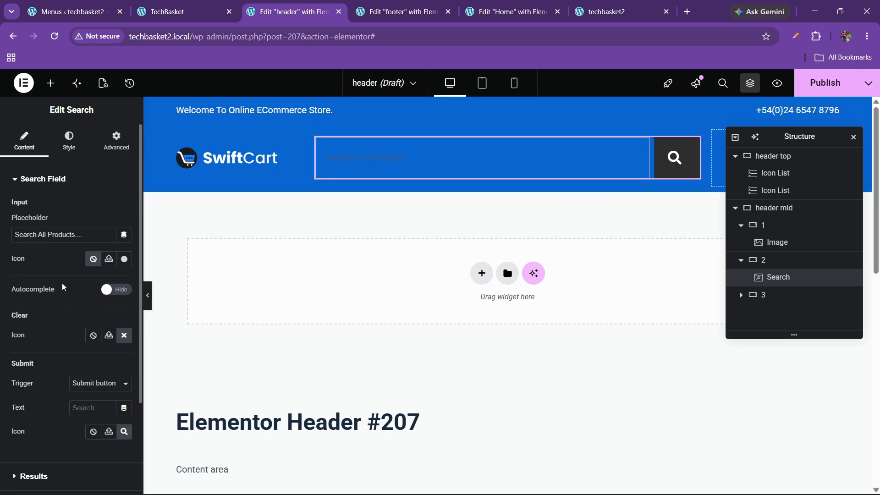
click(168, 12)
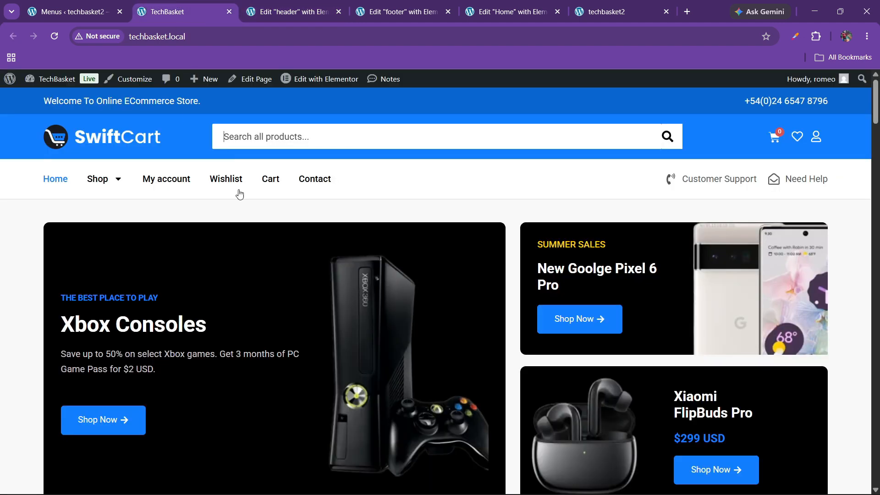
click(304, 6)
Step: Review the Search widget's live results, query source and pagination settings
scroll(39, 257, down, 3)
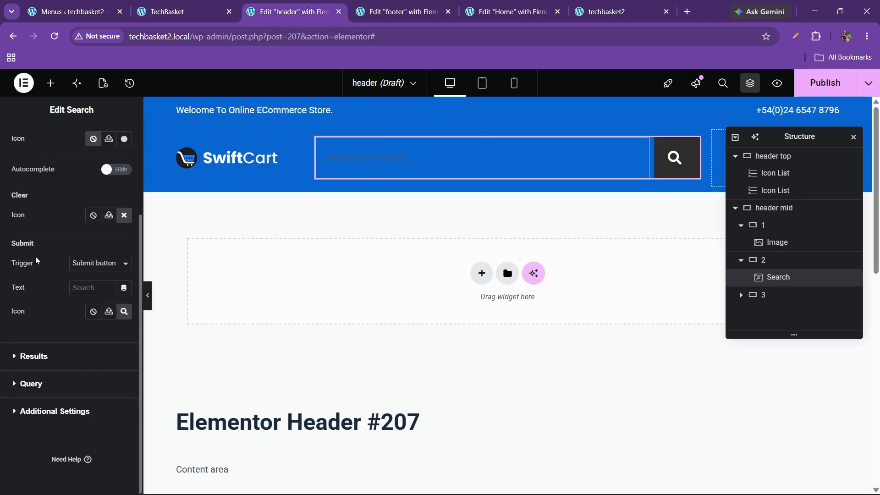
click(33, 361)
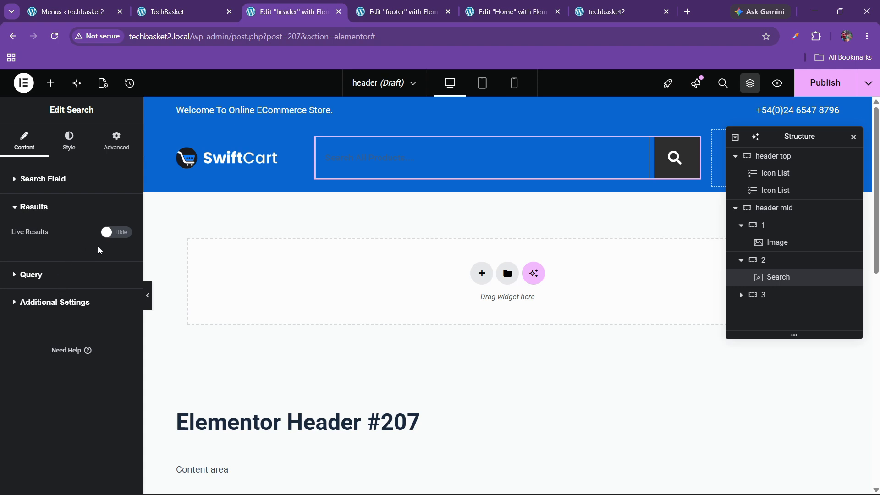
click(71, 275)
scroll(62, 300, down, 2)
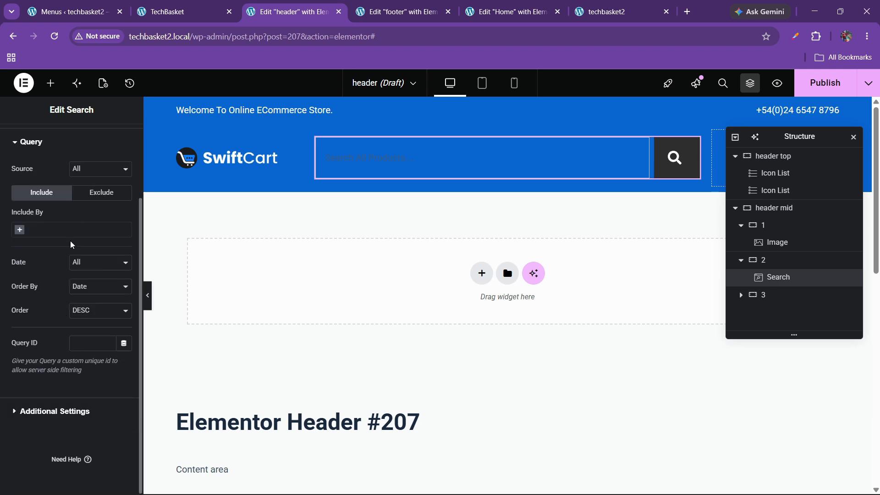
click(83, 178)
click(81, 195)
click(35, 420)
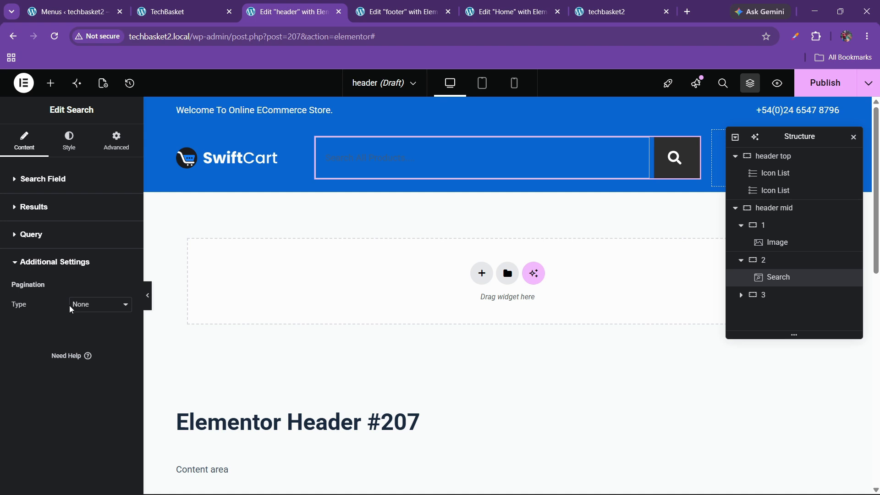
Step: Give the search field a classic background in white, #FFFFFF
click(69, 141)
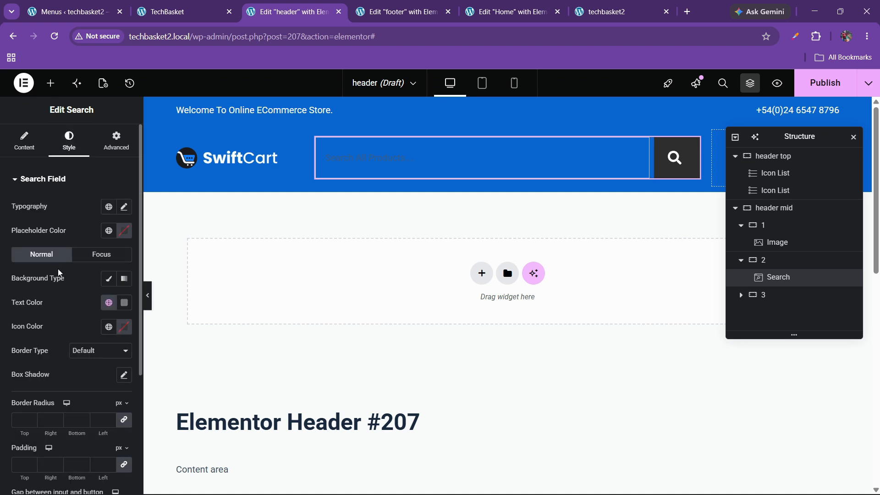
click(109, 279)
click(124, 304)
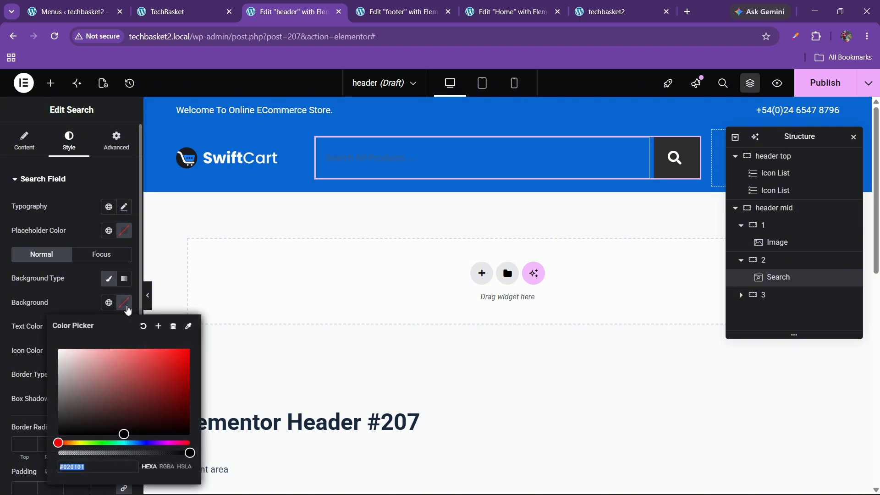
drag(115, 399, 15, 330)
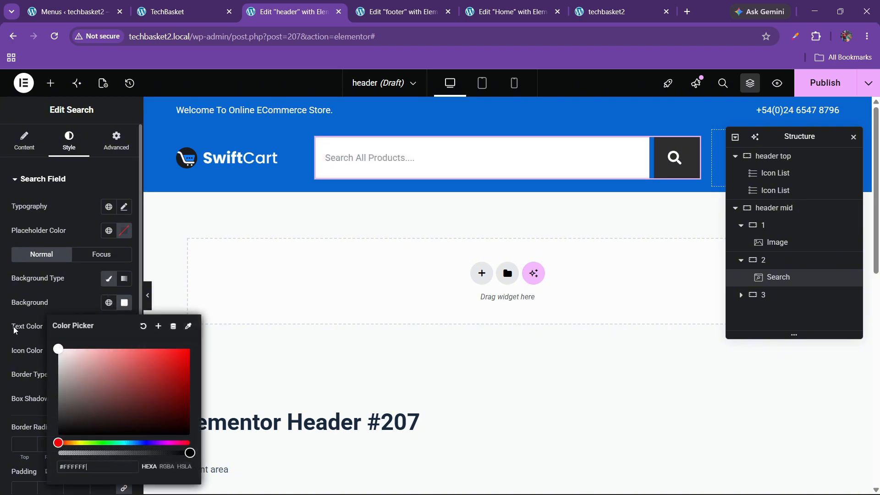
click(70, 298)
Step: Set the search field's placeholder color to black
click(124, 238)
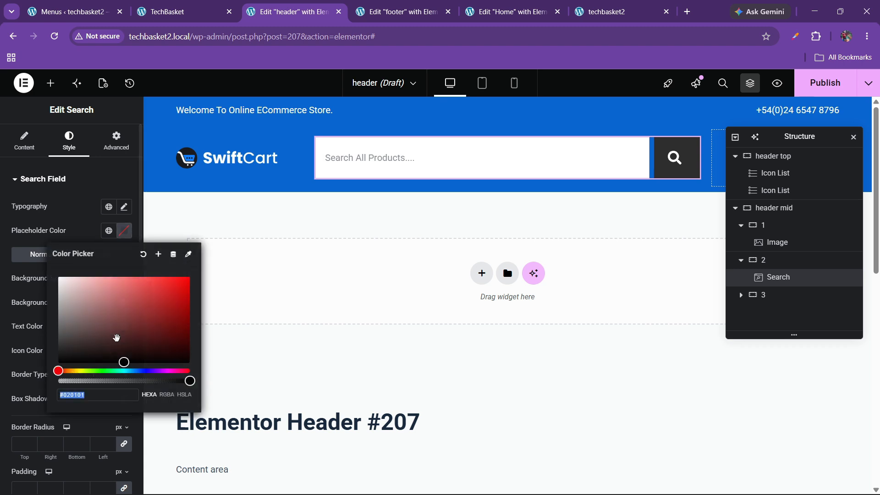
drag(118, 353, 58, 379)
click(70, 229)
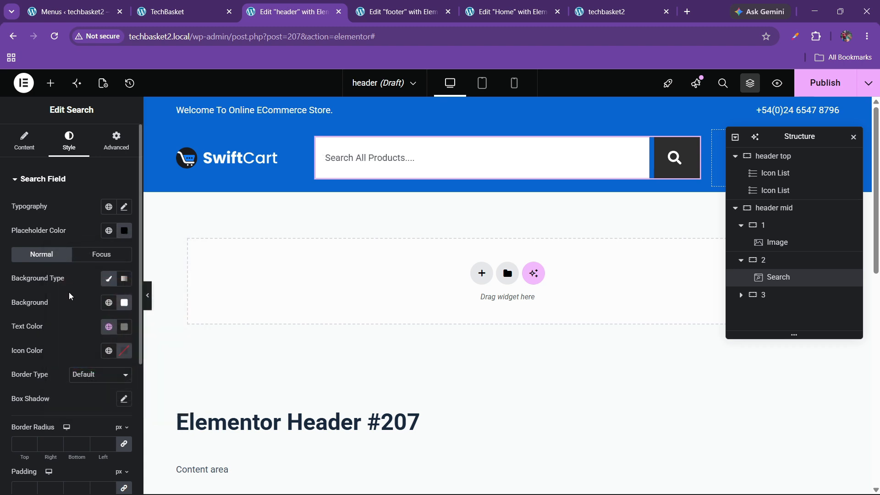
Step: Set the search field's padding to 10 px on all sides and the gap between input and button to 0 px
scroll(15, 367, down, 3)
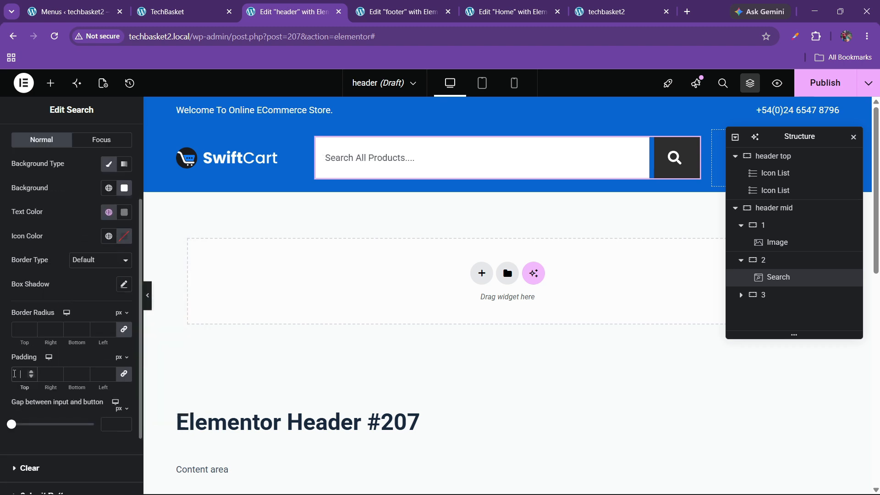
text(10)
scroll(25, 350, down, 2)
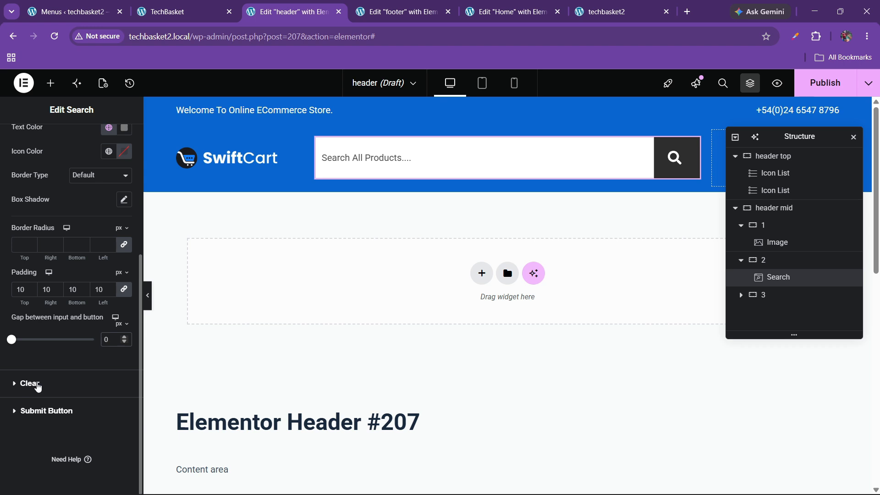
Step: Give the submit button a classic white background and set its icon color to black, #000000
click(39, 410)
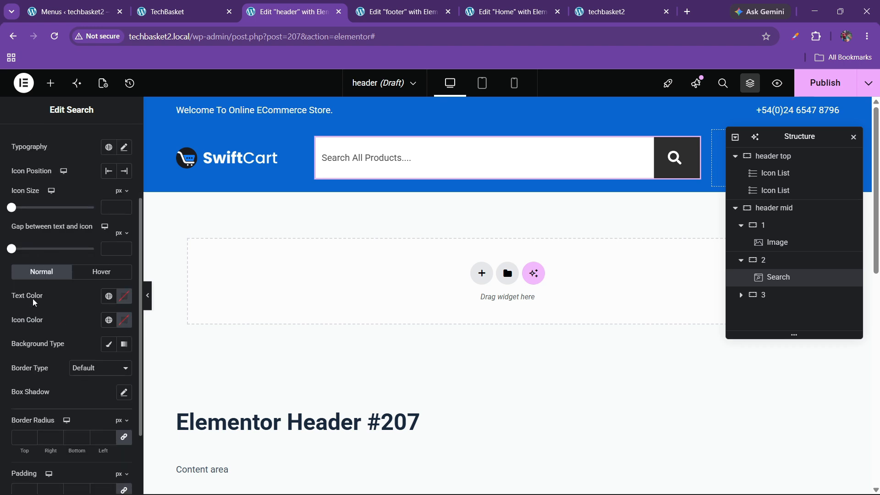
click(109, 346)
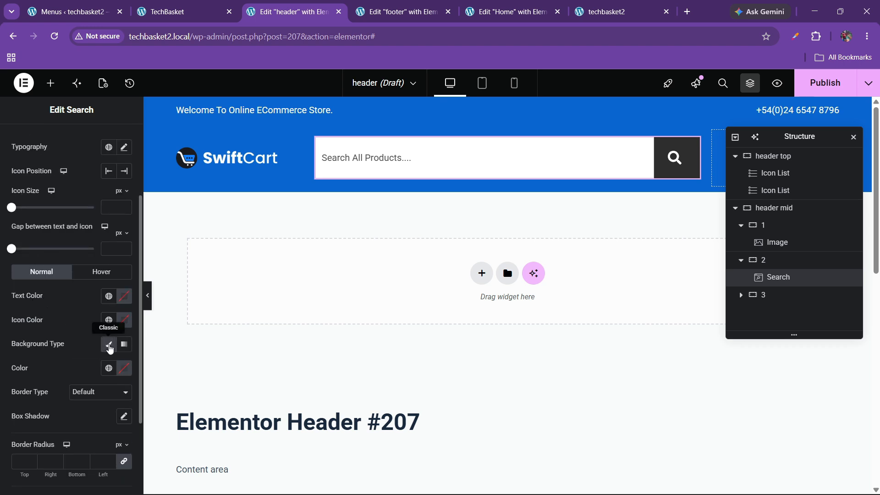
click(123, 368)
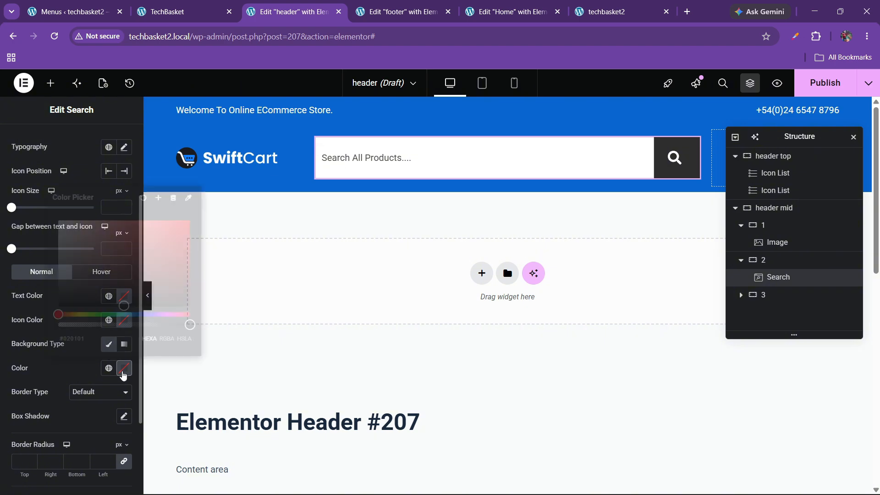
click(52, 364)
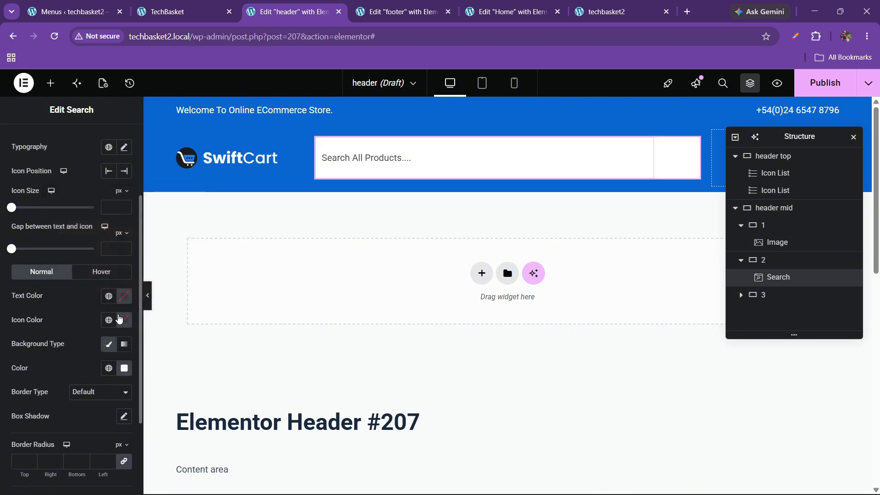
click(121, 324)
click(59, 258)
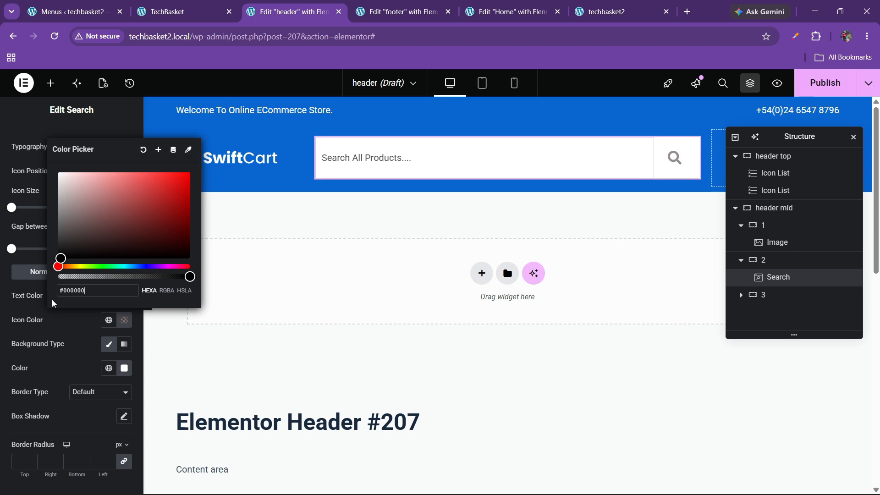
click(78, 356)
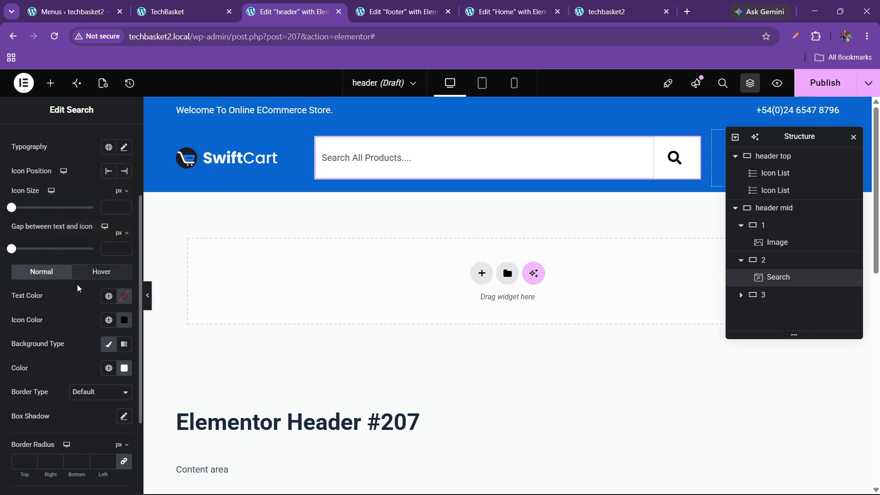
Step: Set the submit button's icon size to 18 px
scroll(109, 240, up, 1)
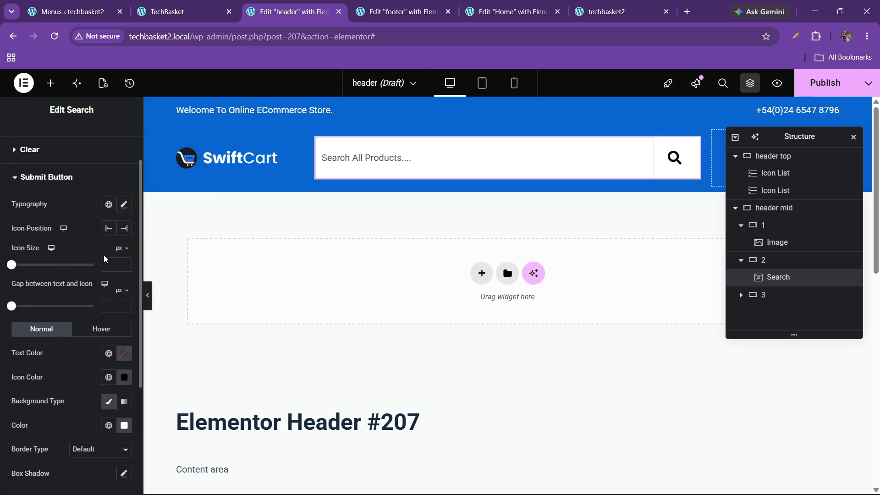
click(124, 263)
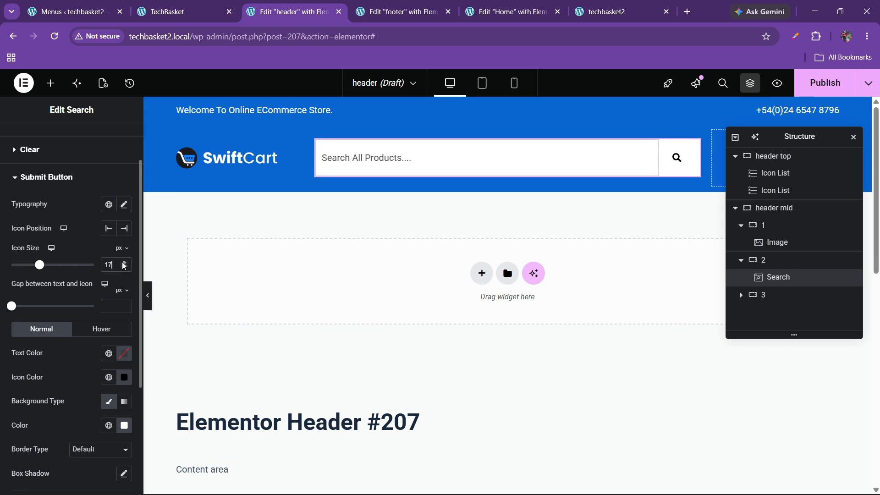
click(123, 264)
click(124, 264)
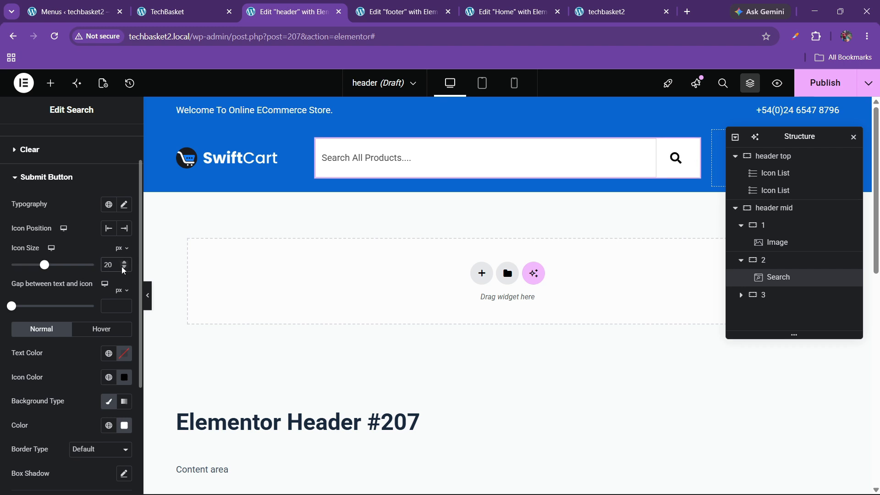
click(123, 268)
Step: Set the submit button's padding to 10 px on all sides and its border type to None
scroll(64, 284, down, 4)
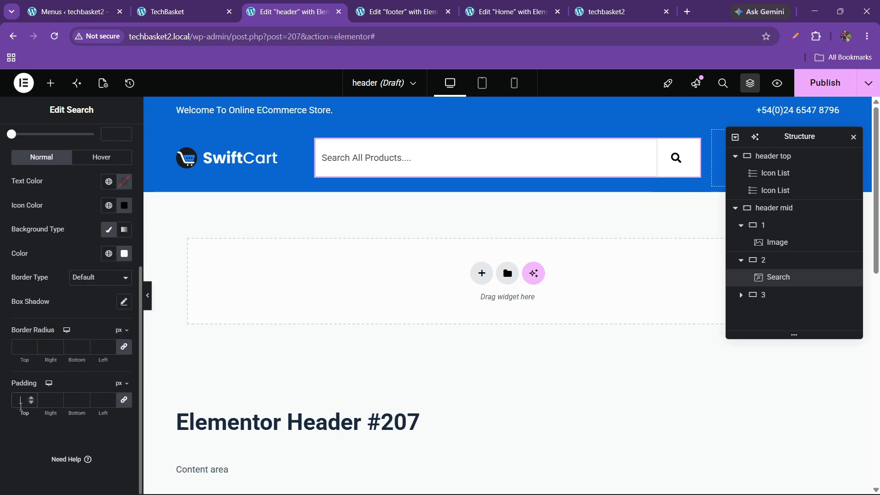
text(10)
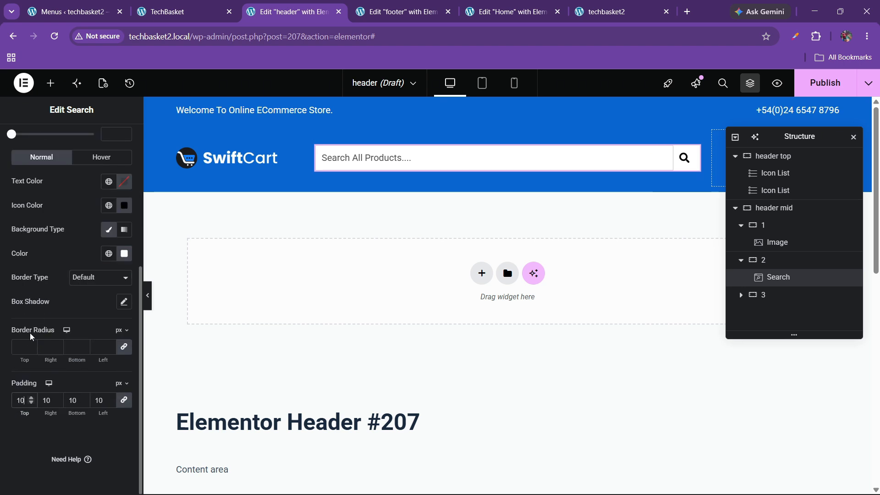
click(75, 281)
click(84, 307)
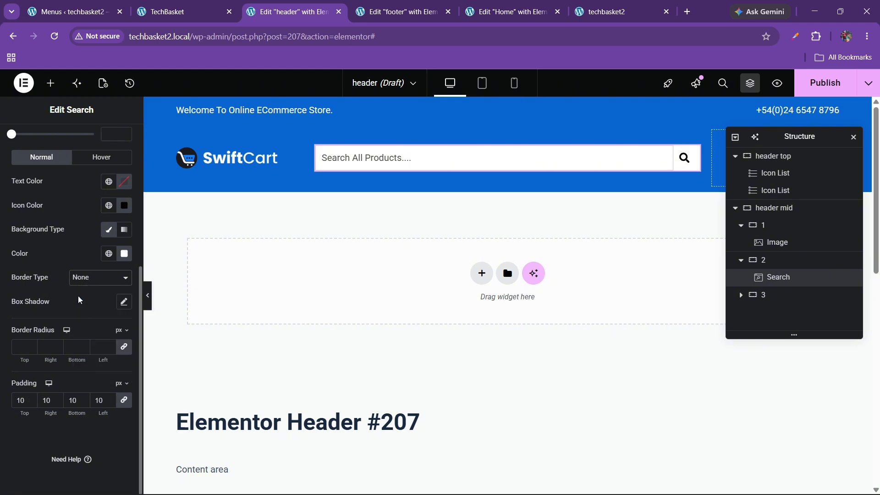
Step: Set the search field's border type to None and compare the search bar with the TechBasket reference site
scroll(64, 279, up, 5)
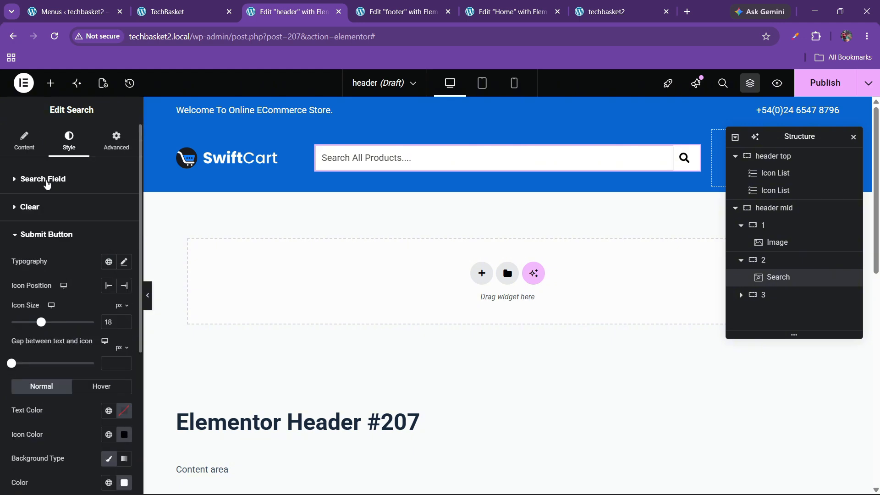
click(45, 178)
click(93, 260)
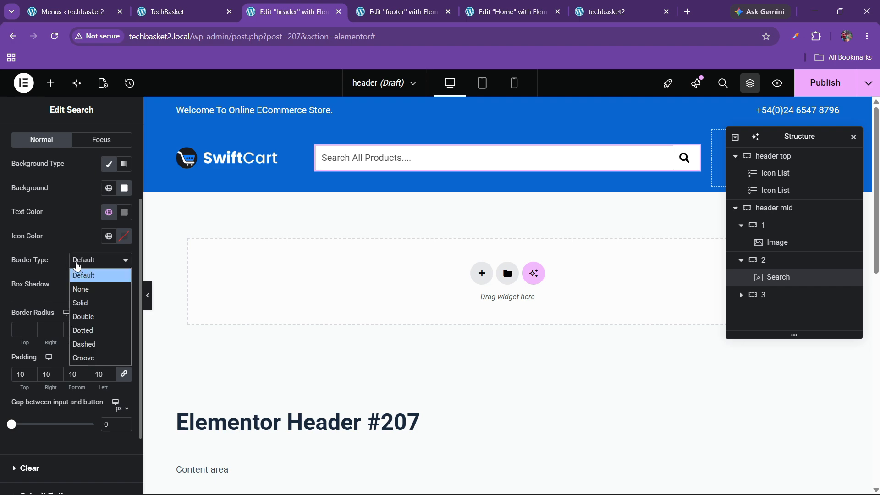
click(91, 293)
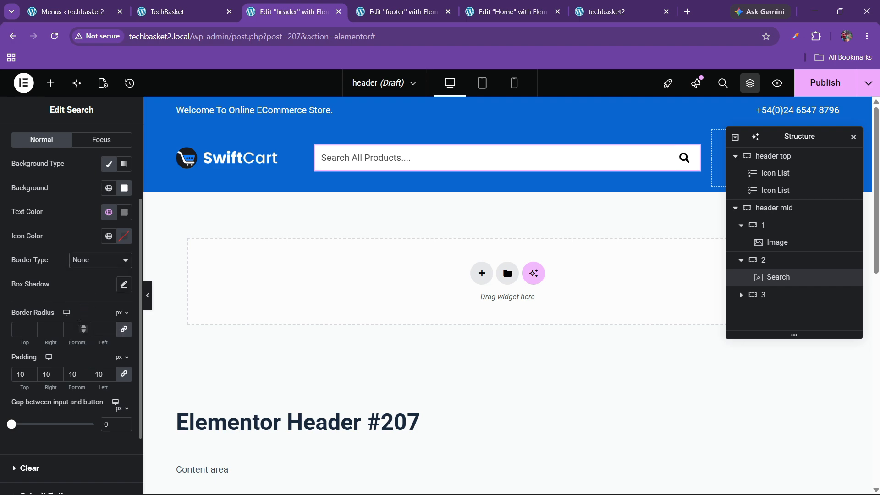
click(183, 5)
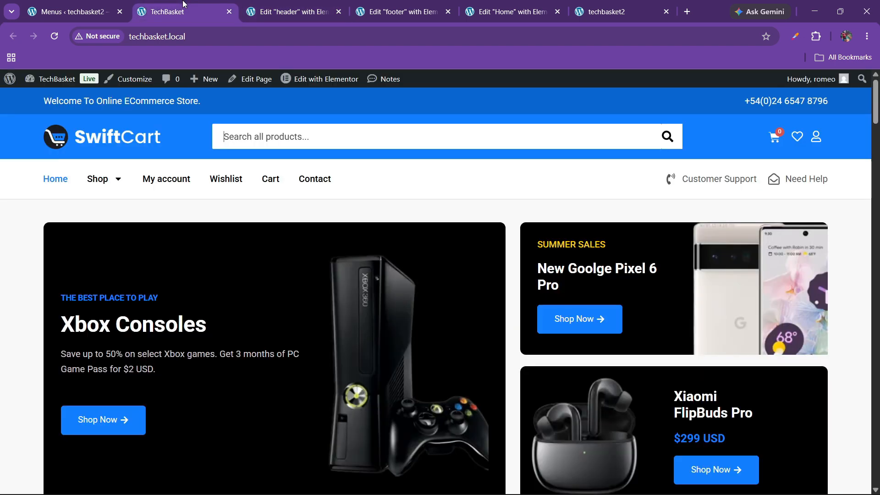
click(291, 5)
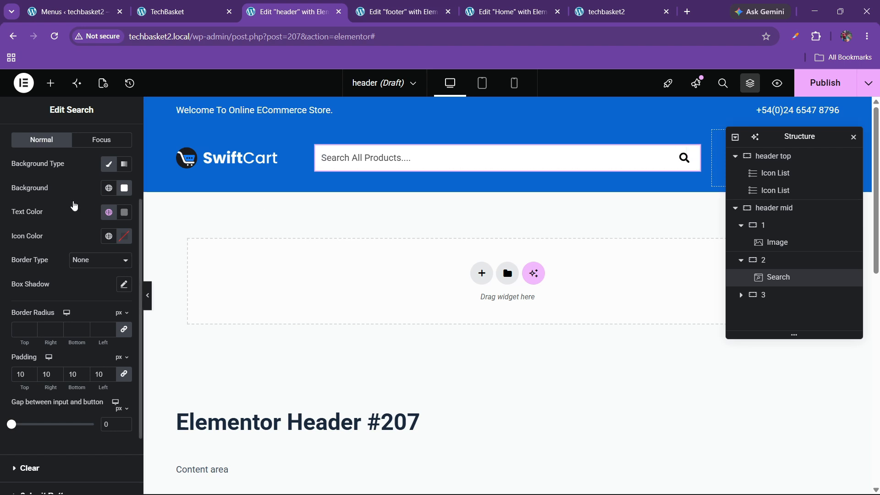
Step: Check the header icons on the TechBasket reference site and add a Menu Cart widget to container 3 of the header mid row
scroll(39, 208, up, 3)
click(24, 140)
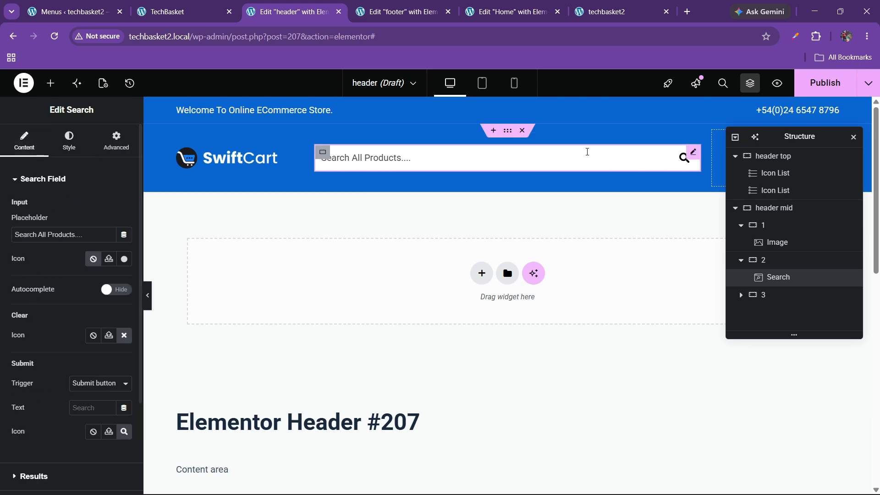
click(206, 3)
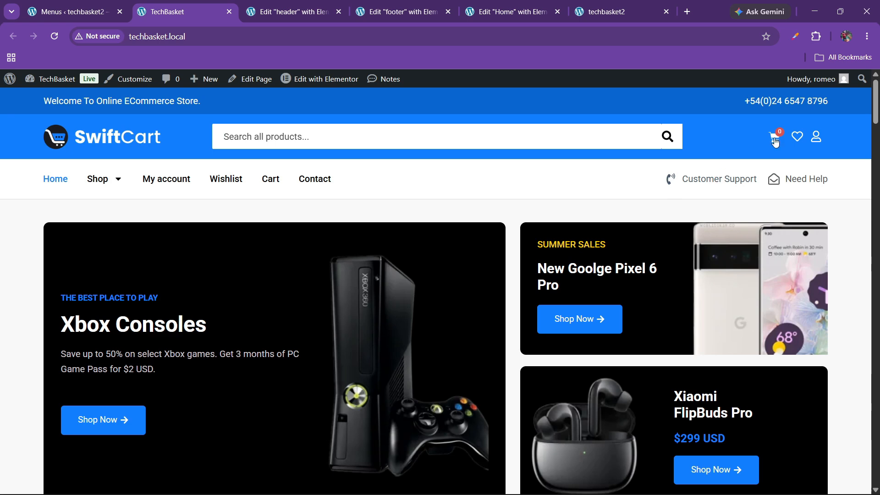
click(404, 7)
click(318, 6)
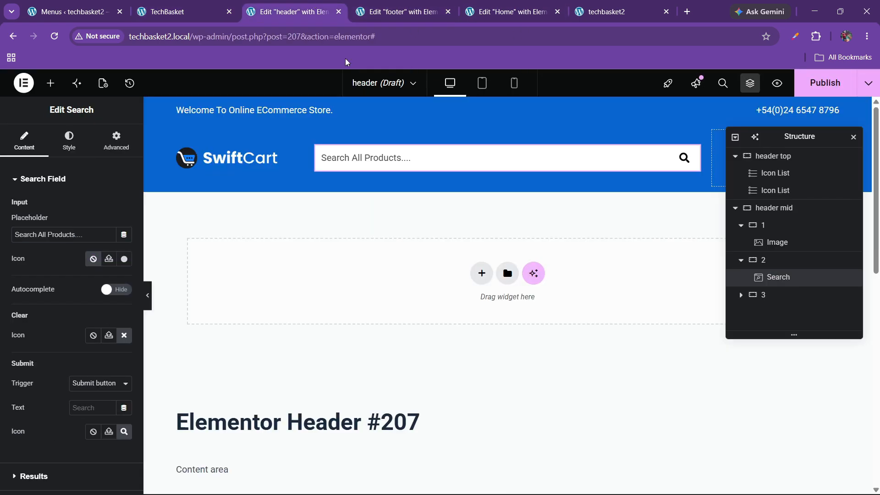
drag(800, 142, 381, 192)
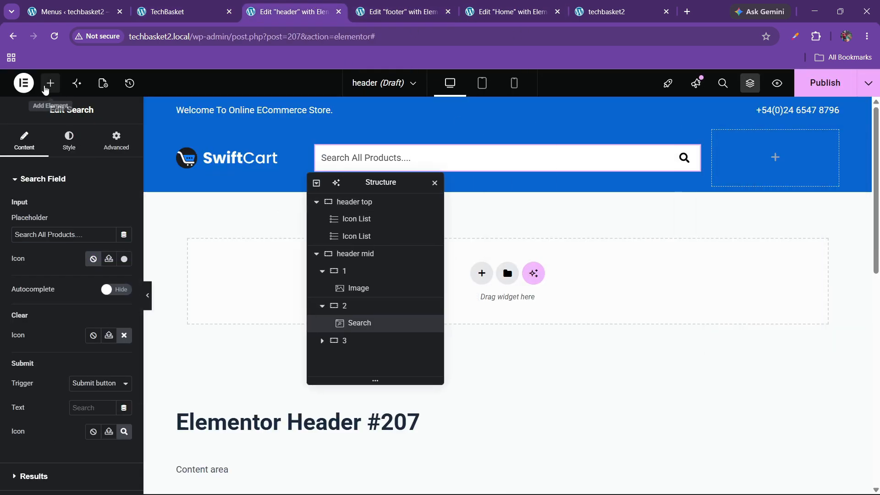
click(51, 83)
text(cart)
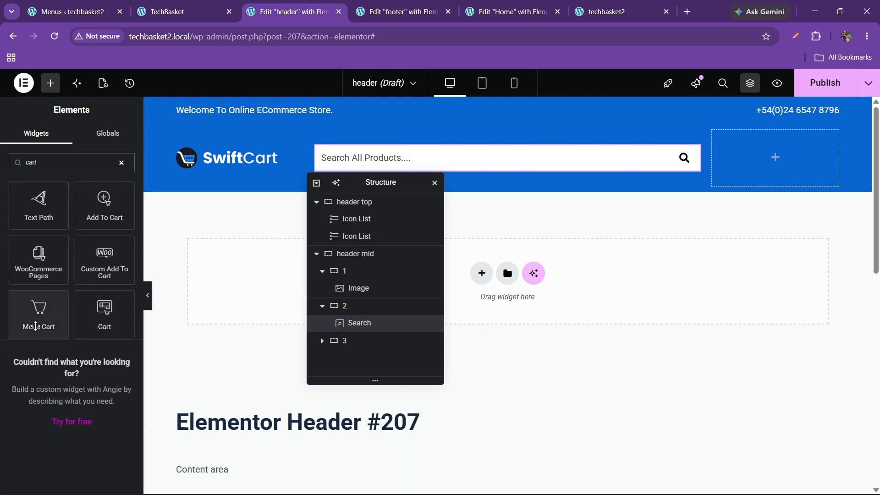
drag(37, 321, 742, 188)
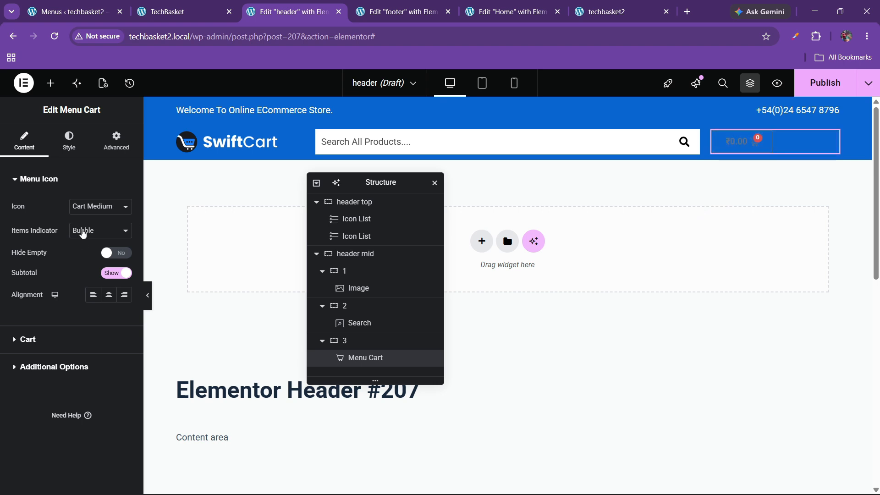
Step: Set the Menu Cart's icon to Basket Solid and hide its subtotal
click(89, 207)
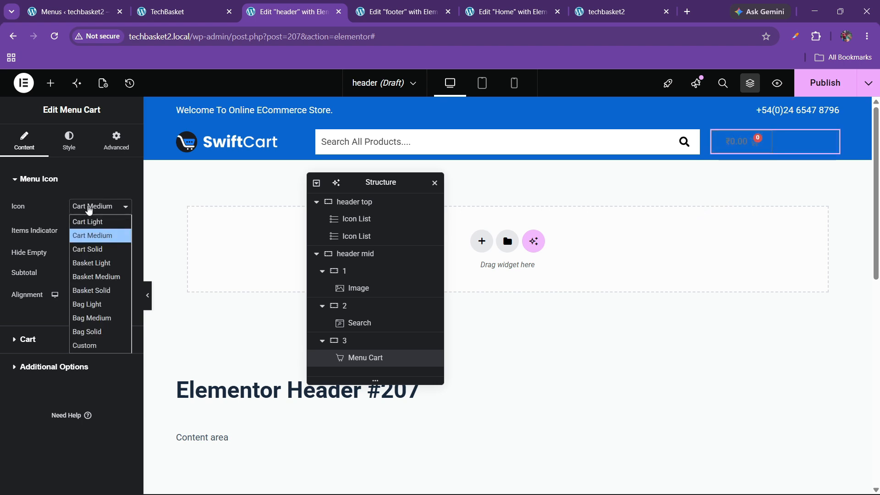
click(92, 291)
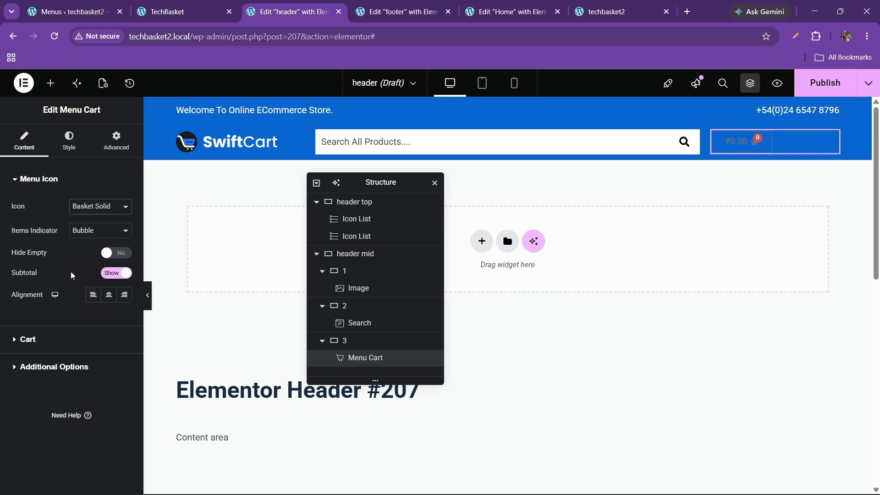
click(46, 330)
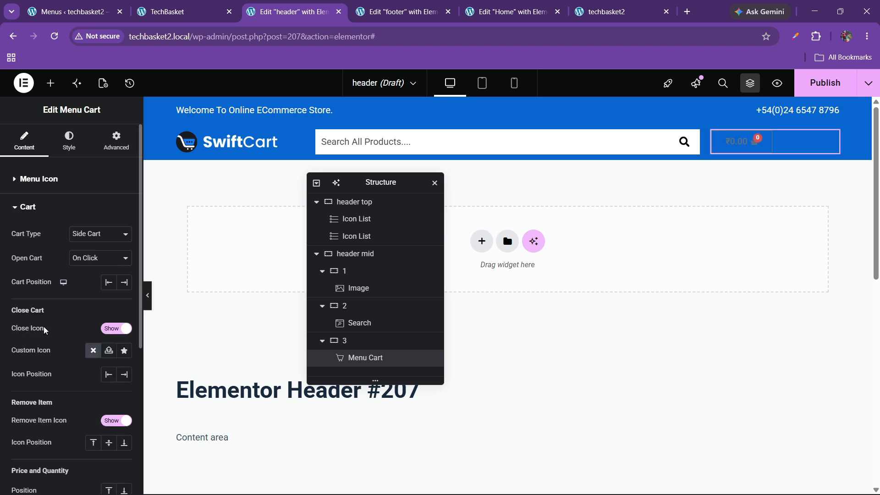
click(32, 183)
click(117, 275)
Step: Review the Menu Cart's cart options and set its menu icon color to white
click(46, 340)
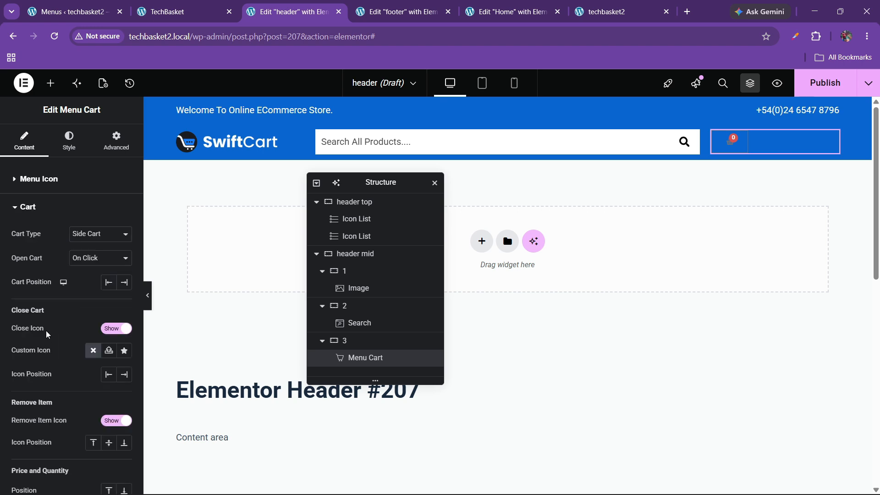
scroll(74, 298, down, 5)
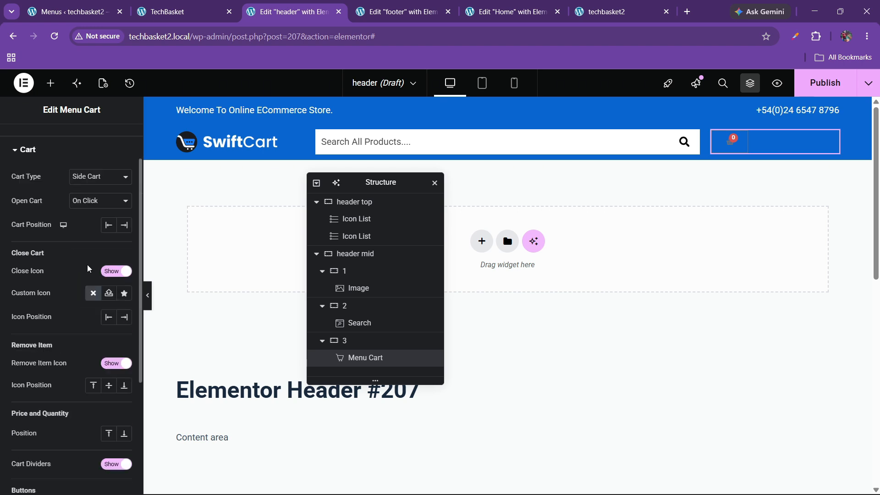
scroll(68, 326, down, 1)
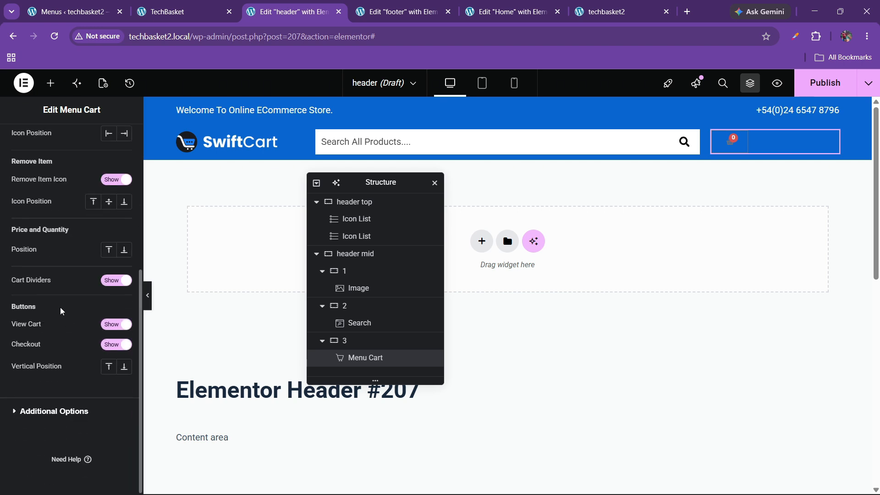
scroll(58, 326, up, 8)
click(69, 140)
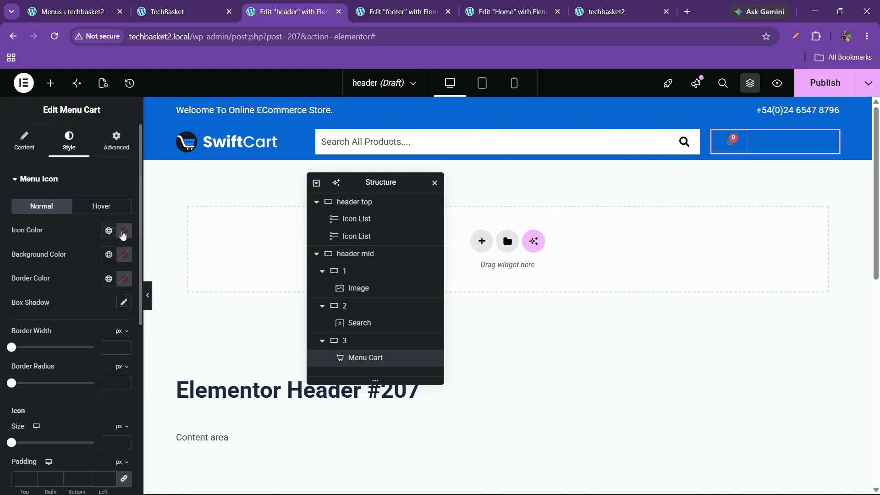
click(123, 235)
click(57, 276)
click(48, 271)
Step: Set the Menu Cart items indicator's text color to #FFFFFF
scroll(54, 290, down, 1)
scroll(44, 290, down, 2)
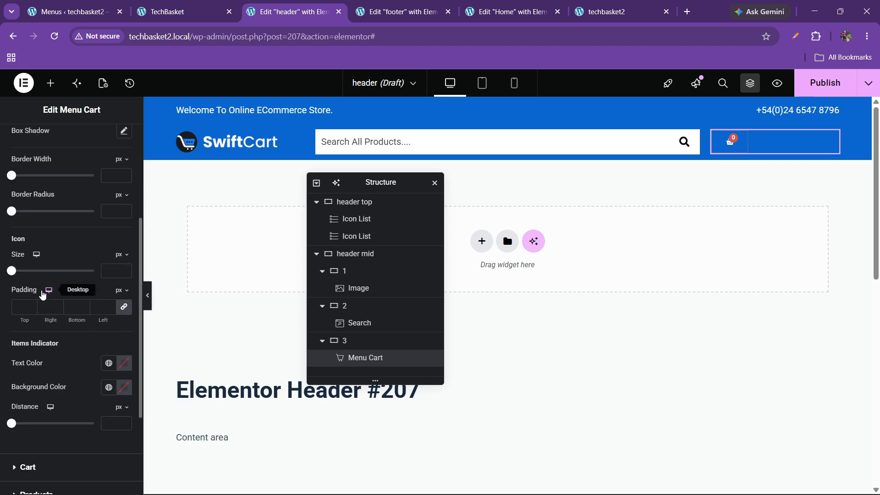
scroll(43, 296, down, 2)
click(124, 249)
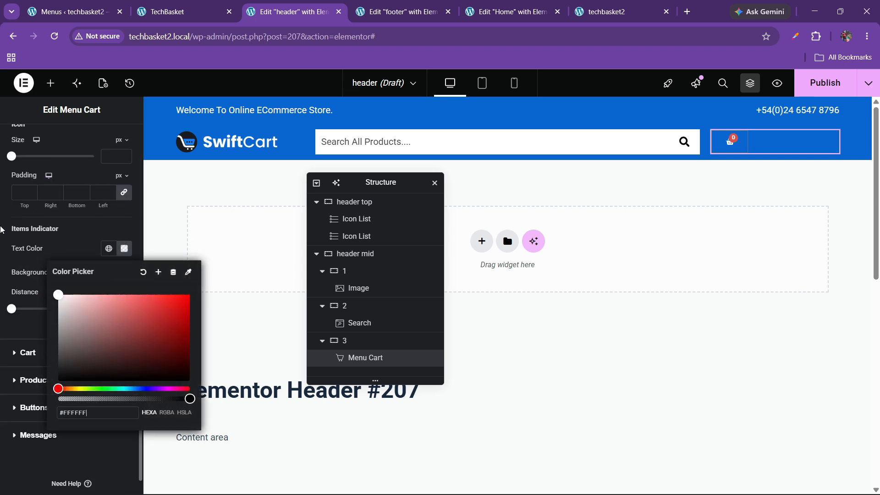
click(76, 250)
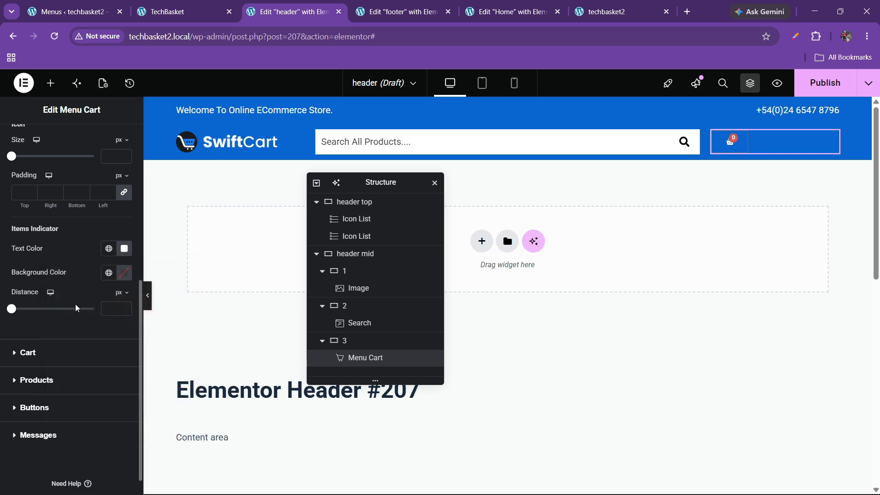
Step: Set the Menu Cart's icon size to 23 px and its icon padding to 0 px on all sides
scroll(86, 295, up, 5)
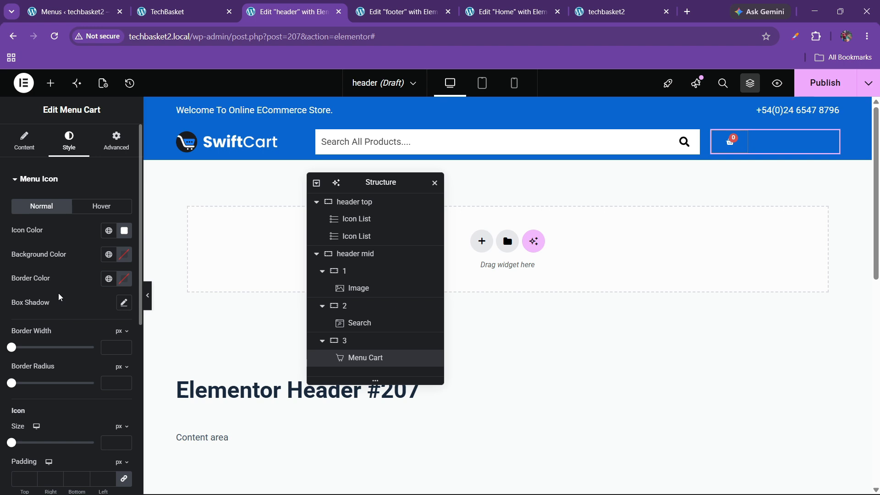
scroll(60, 298, down, 2)
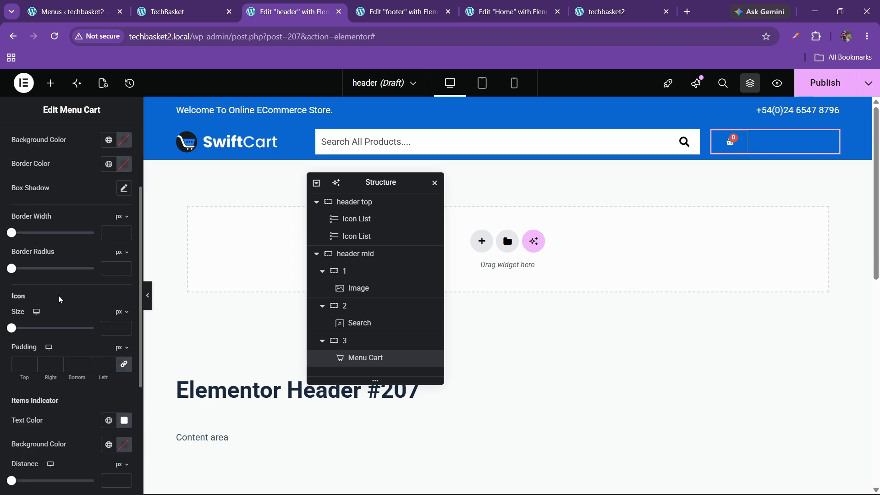
click(129, 326)
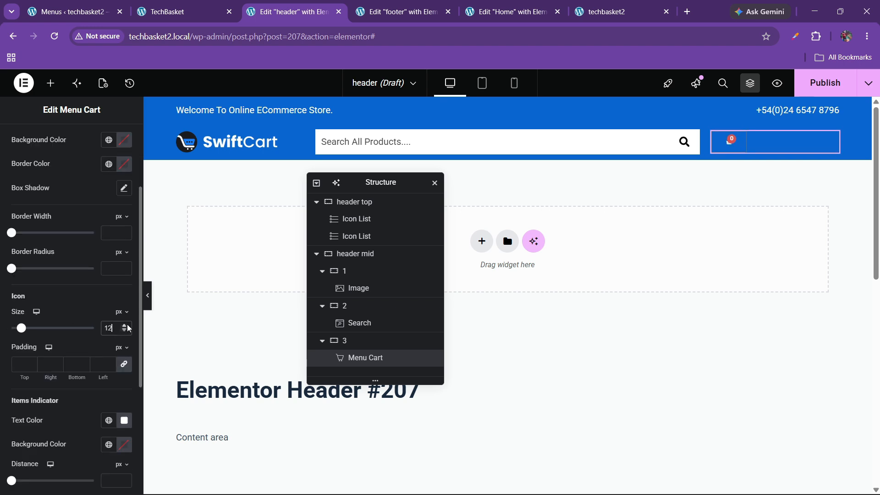
click(128, 326)
click(128, 325)
click(128, 325)
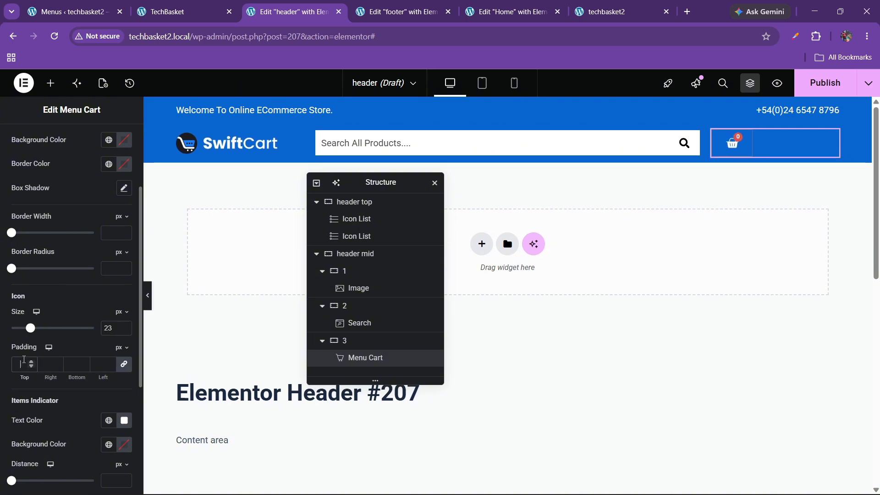
text(0)
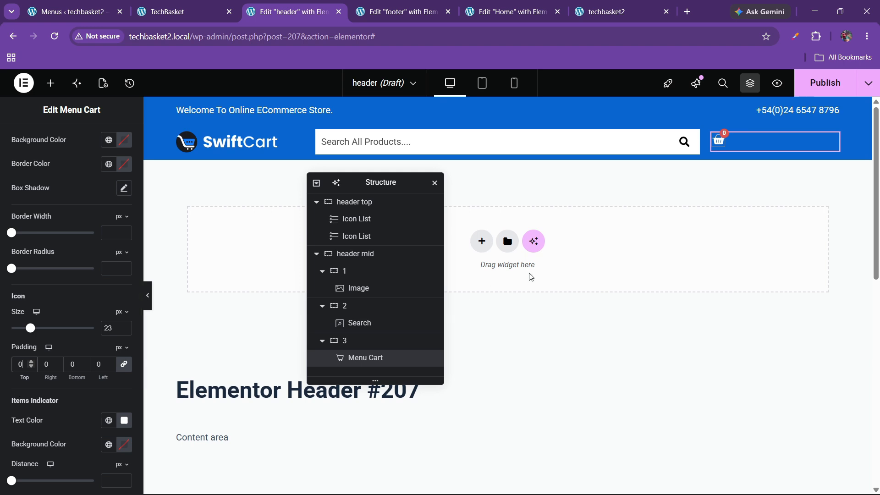
Step: Unlink the Menu Cart icon's padding values and try adjusting only the bottom padding
scroll(27, 346, down, 3)
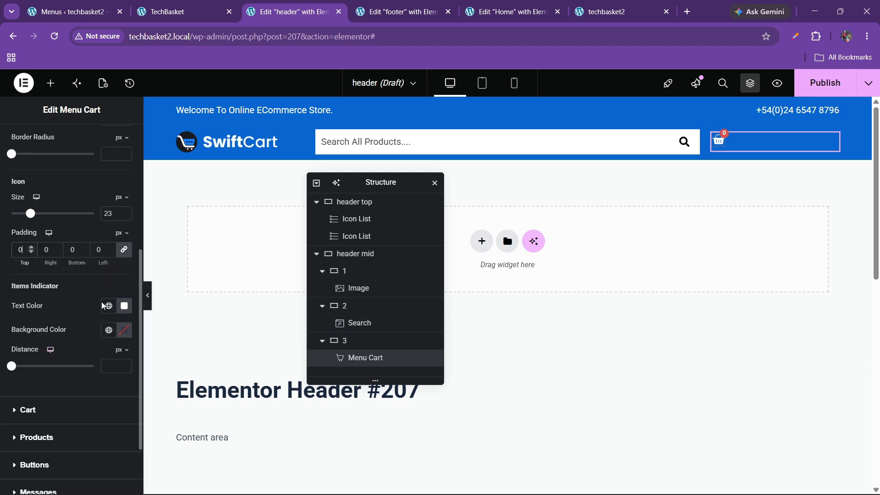
click(122, 252)
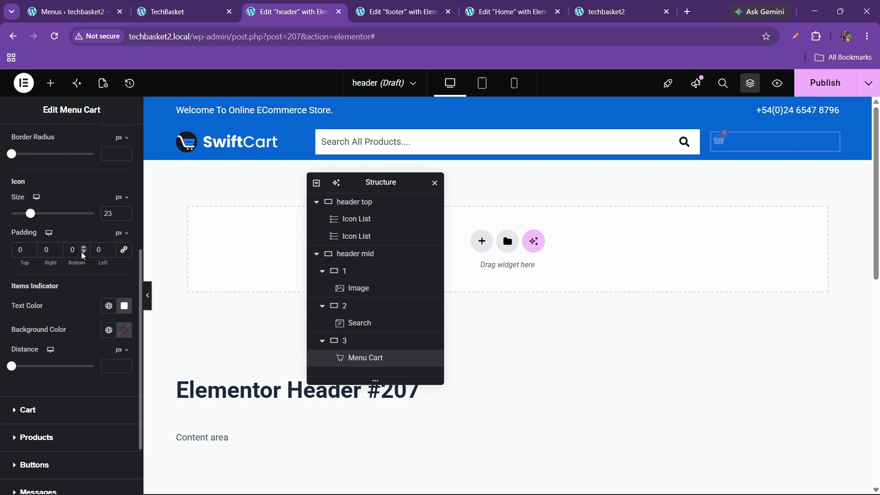
click(84, 252)
click(83, 252)
click(83, 253)
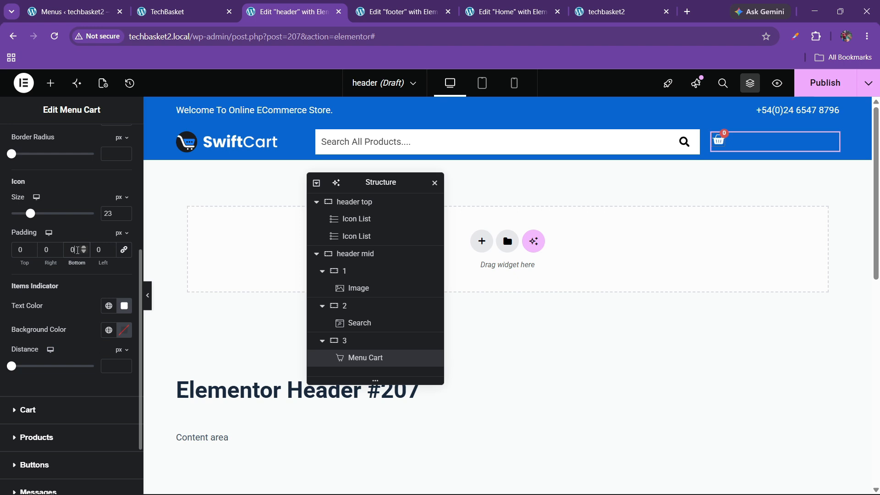
Step: Try other icons for the Menu Cart, including Bag Light and Basket Medium
scroll(64, 243, up, 5)
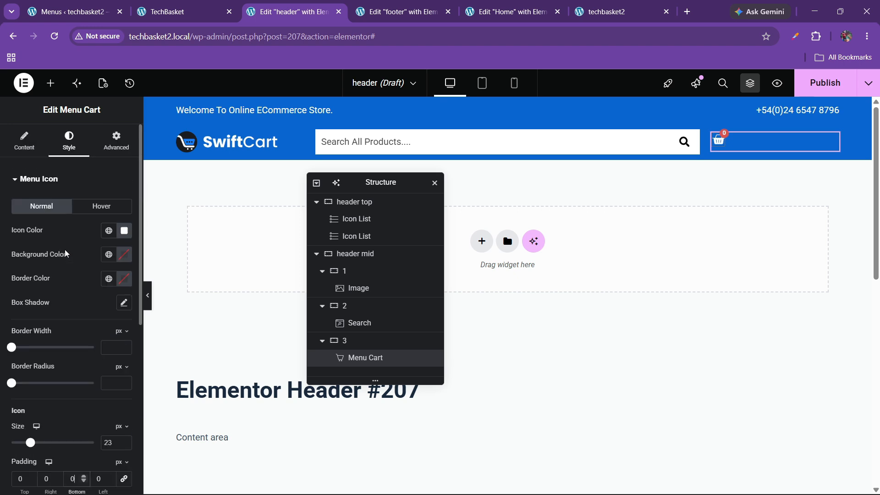
click(27, 143)
click(99, 212)
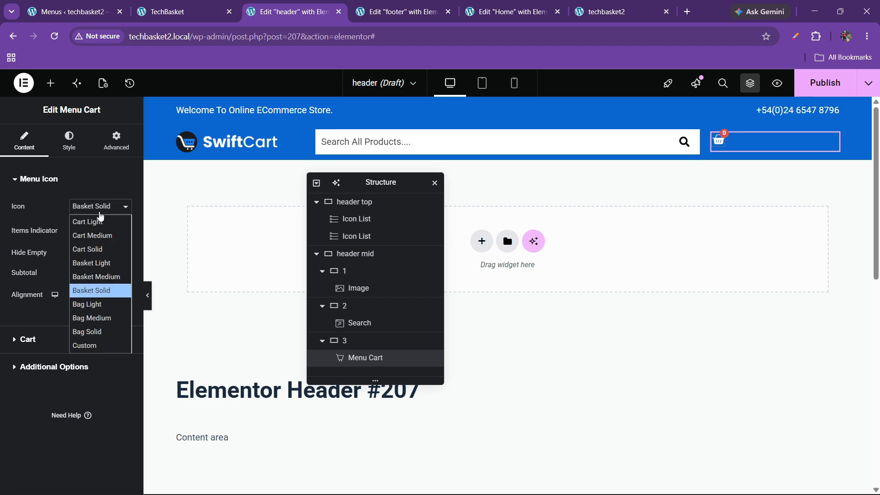
click(99, 213)
click(94, 230)
click(95, 230)
click(95, 212)
click(88, 304)
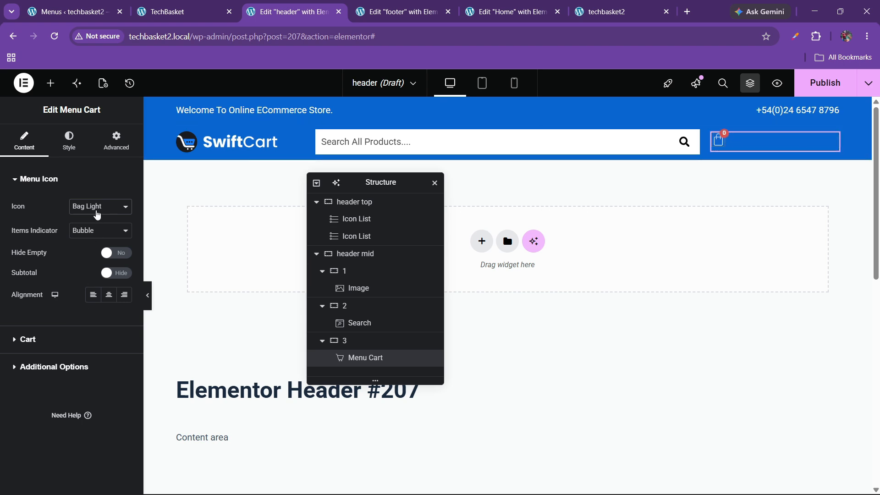
click(95, 210)
click(94, 277)
Step: Set the Menu Cart's icon to Cart Solid and compare it with the TechBasket reference site
click(200, 6)
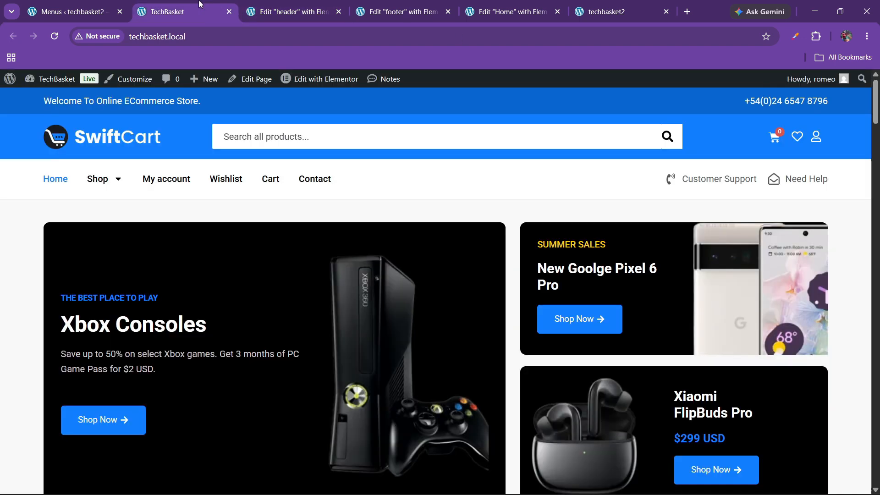
click(247, 6)
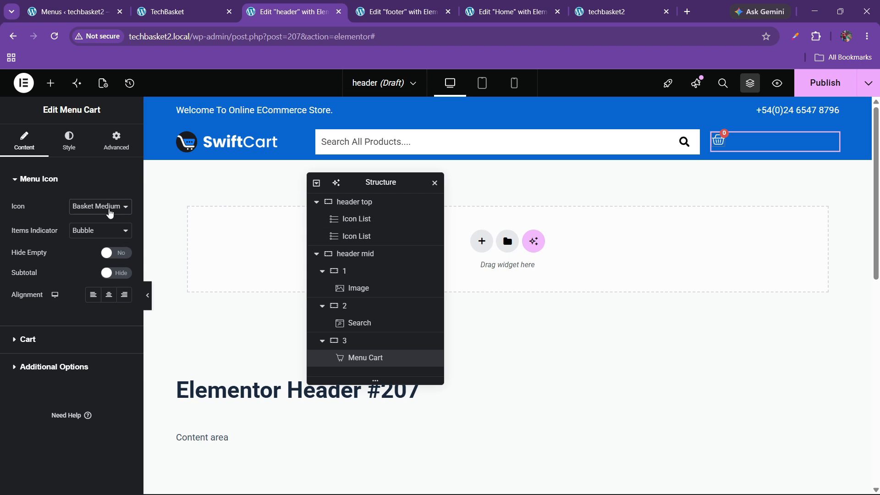
click(110, 206)
click(96, 249)
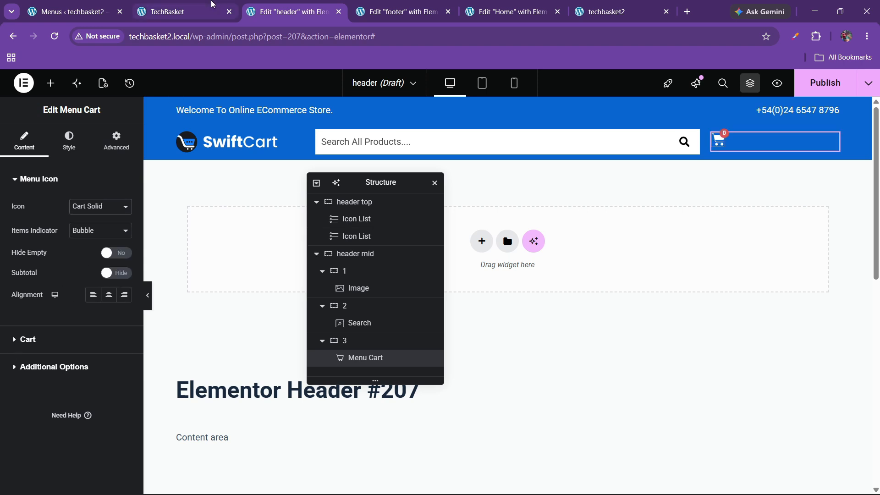
click(205, 5)
click(318, 4)
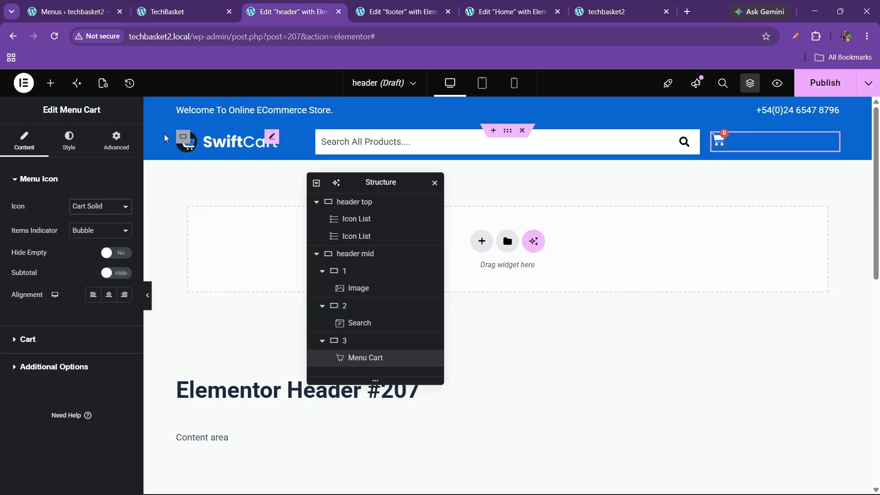
Step: Add an Icon widget below the Menu Cart in container 3 of the header mid row
click(49, 83)
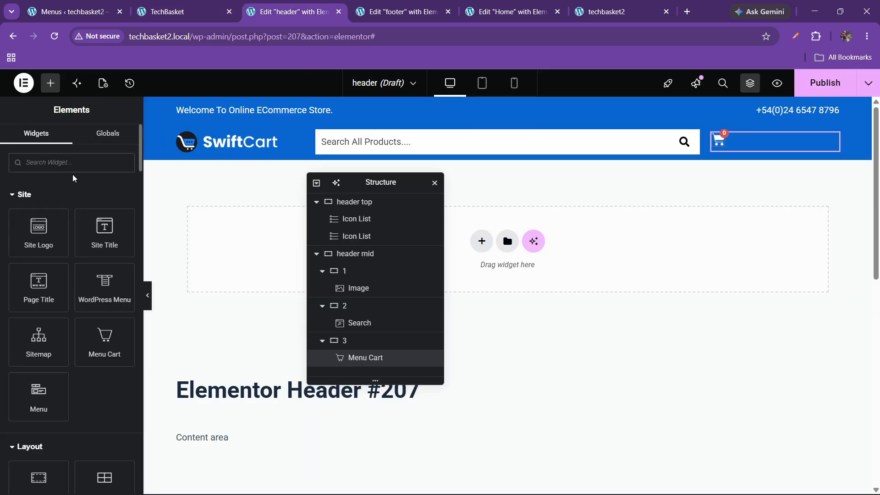
text(icon)
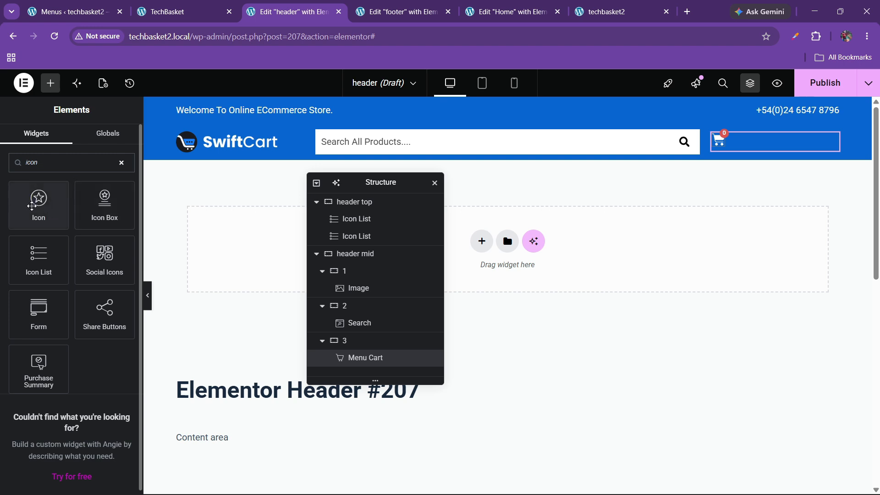
drag(32, 205, 752, 148)
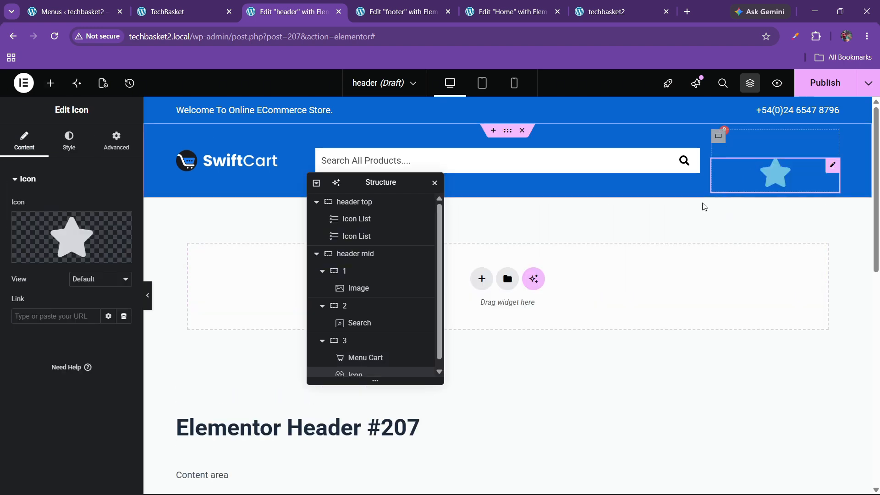
Step: Lay out container 3 of the header mid row horizontally, with its items justified to the end and aligned to the center
click(367, 339)
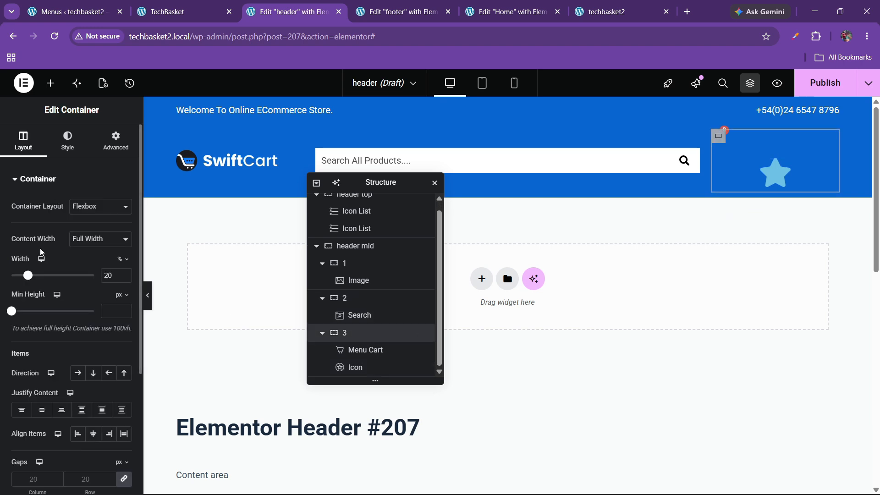
scroll(58, 186, down, 3)
click(78, 260)
click(62, 295)
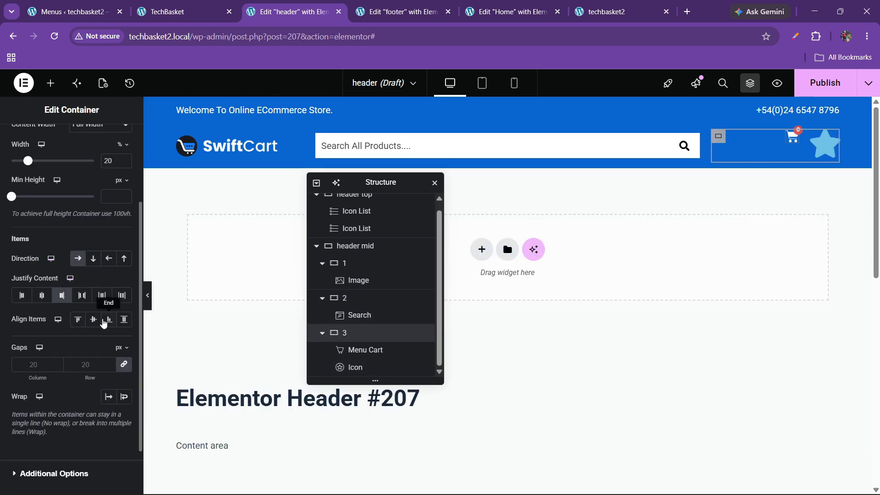
click(93, 319)
Step: Replace the star in container 3's Icon widget with the outlined Heart icon from the icon library
click(824, 146)
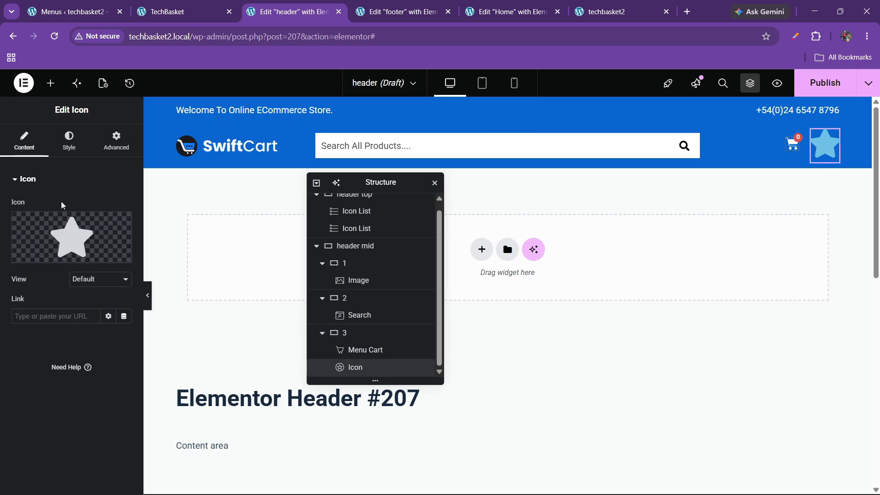
click(41, 253)
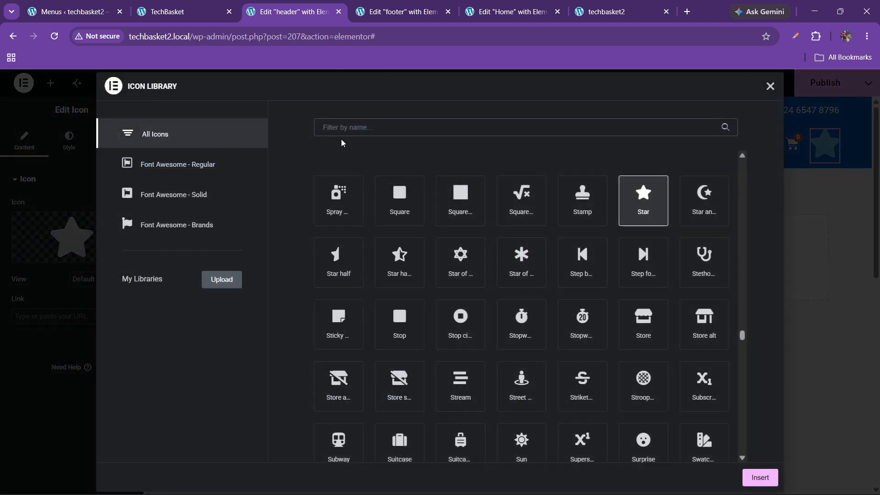
text(heart)
click(394, 198)
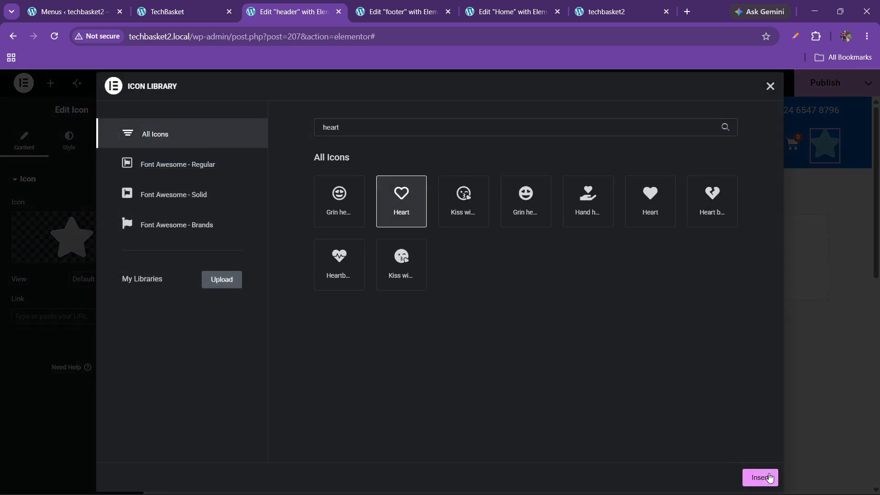
click(759, 477)
Step: Set the heart icon's primary color to white (#FFFFFF) and its size to 21 px
click(69, 139)
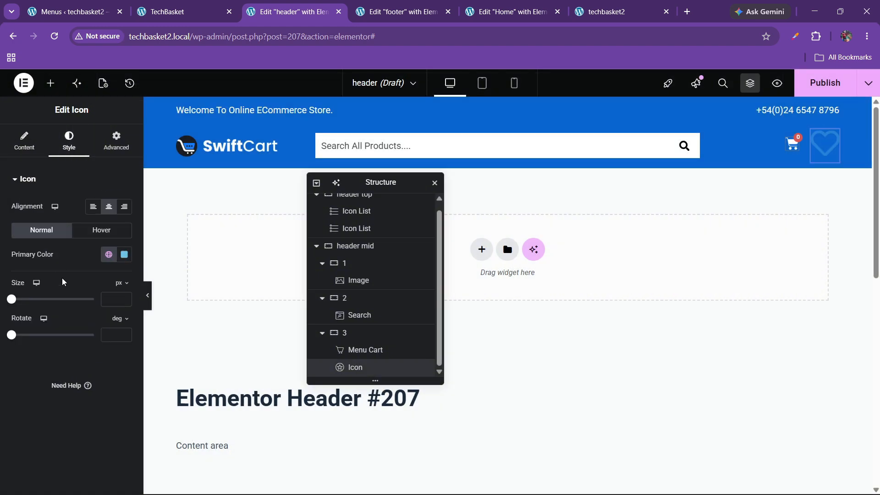
click(124, 255)
drag(117, 347, 18, 287)
click(33, 359)
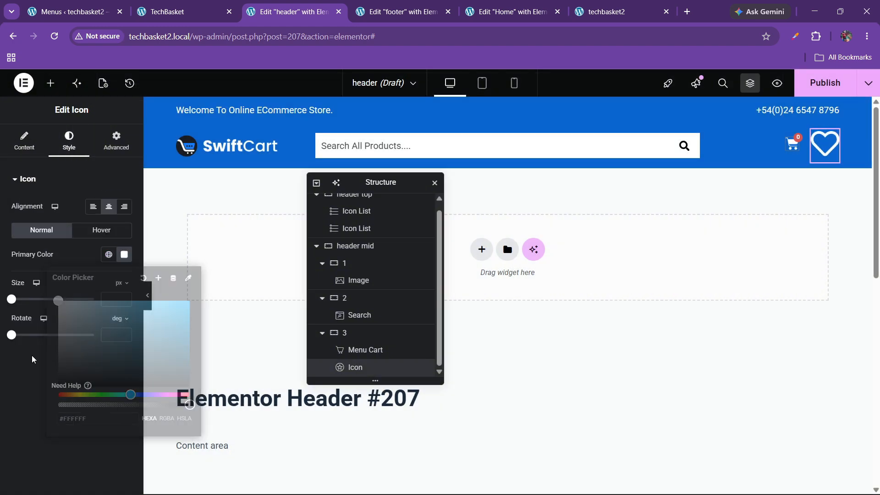
click(126, 298)
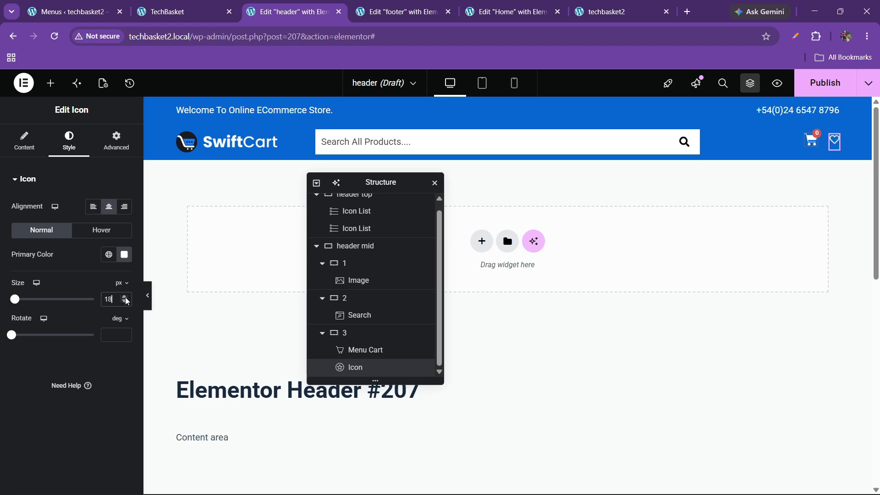
click(126, 298)
click(126, 298)
click(126, 298)
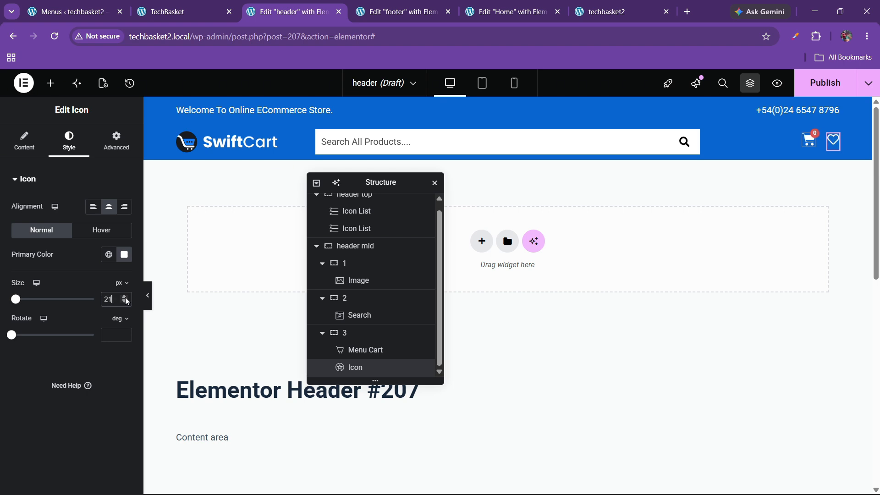
Step: Link the heart icon to the site's wishlist page
click(32, 154)
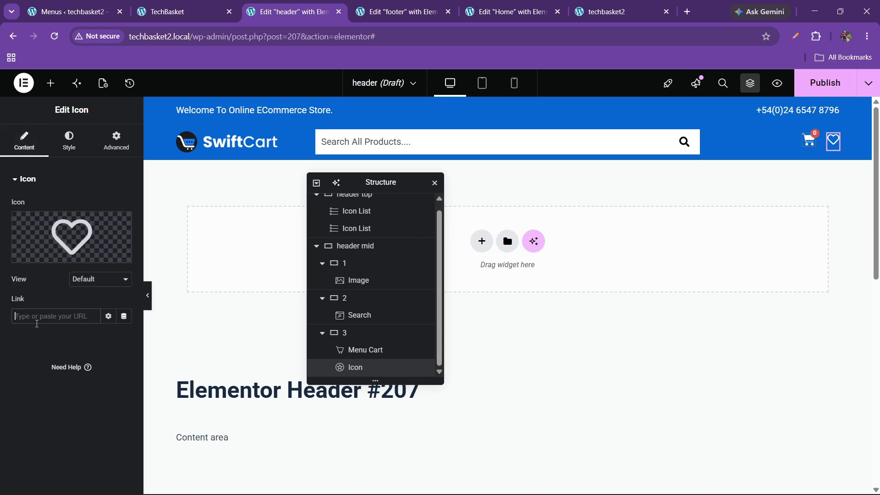
click(37, 321)
text(wishlist)
click(44, 335)
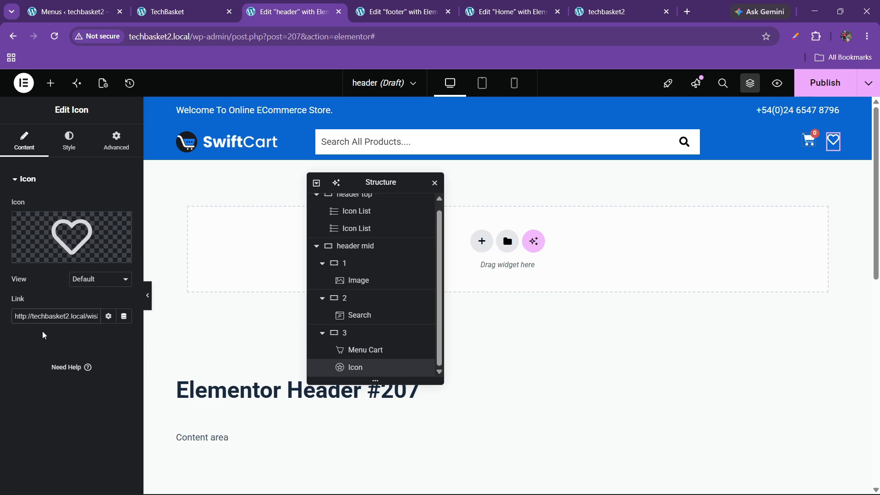
Step: Set the heart icon's wishlist link to open in a new window
click(108, 316)
click(15, 335)
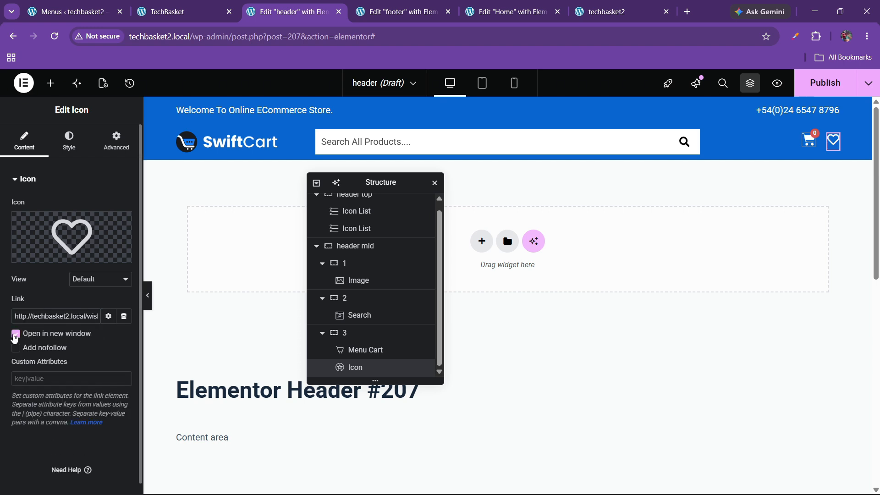
click(108, 317)
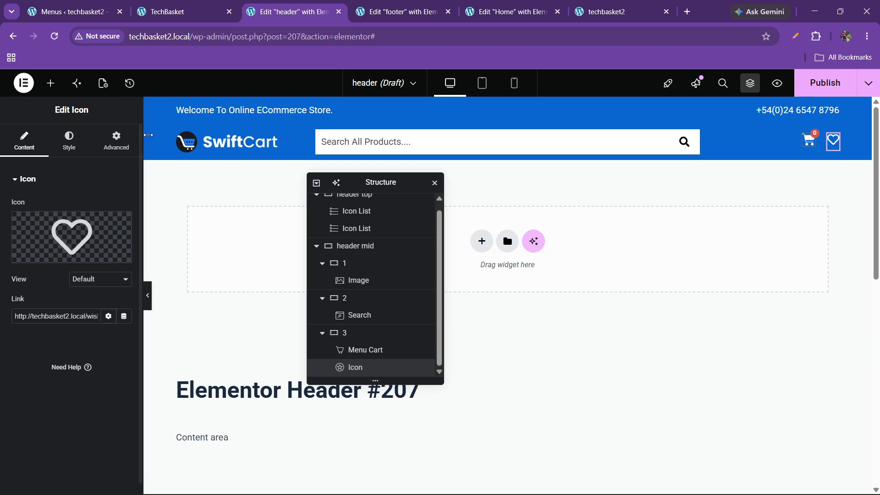
Step: Duplicate the heart icon in the header and replace one copy's symbol with the outlined User icon from the icon library
click(51, 83)
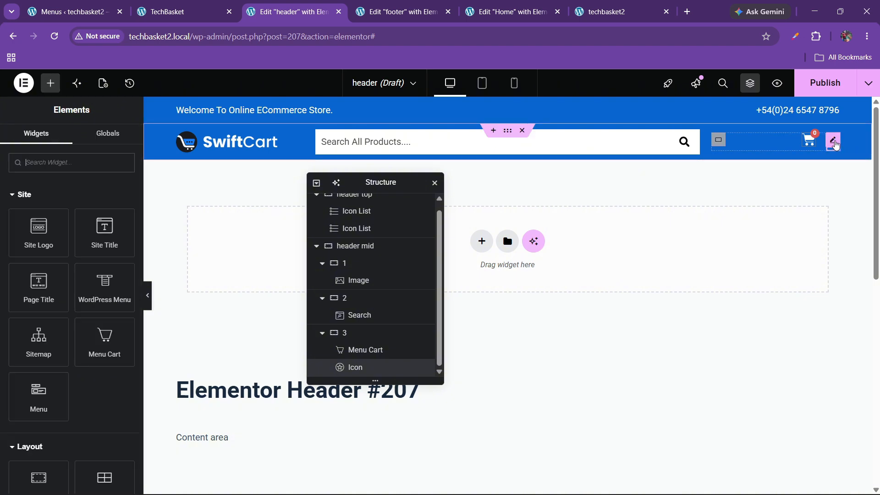
right_click(834, 143)
click(809, 160)
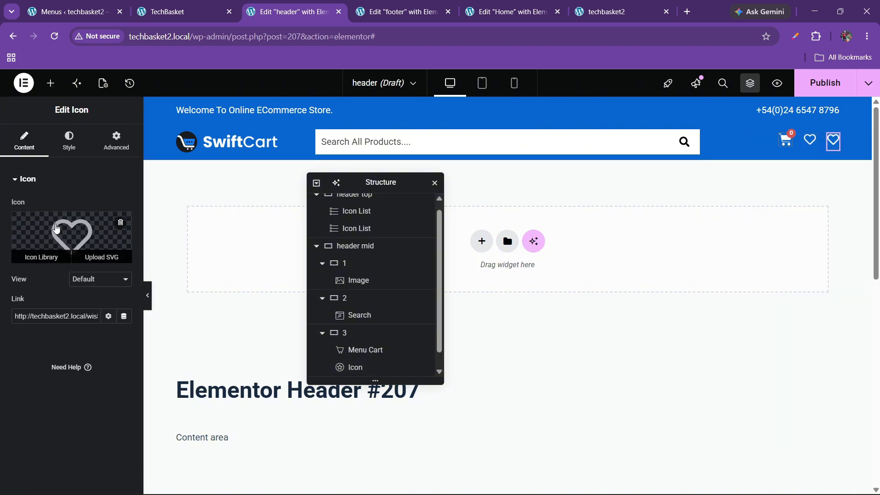
click(46, 255)
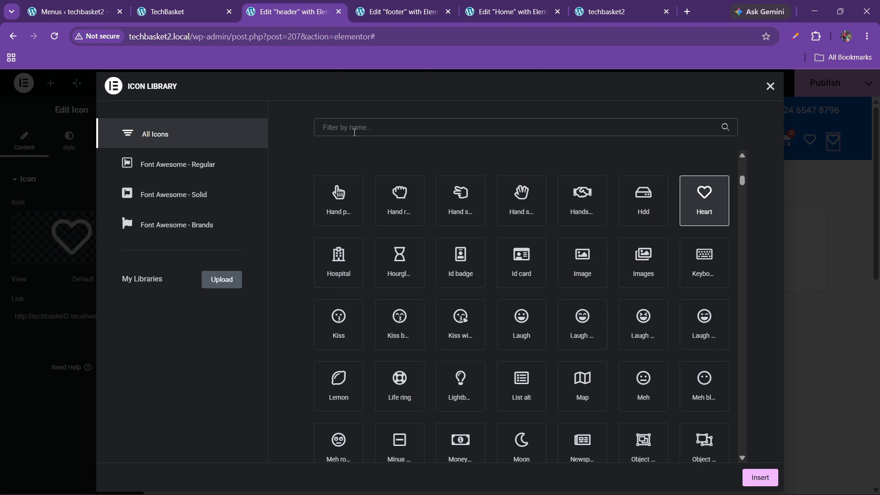
text(user)
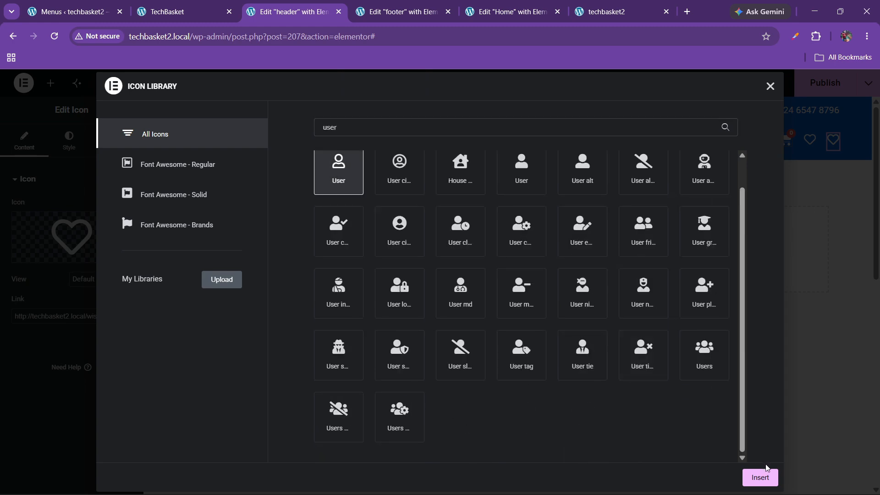
click(760, 477)
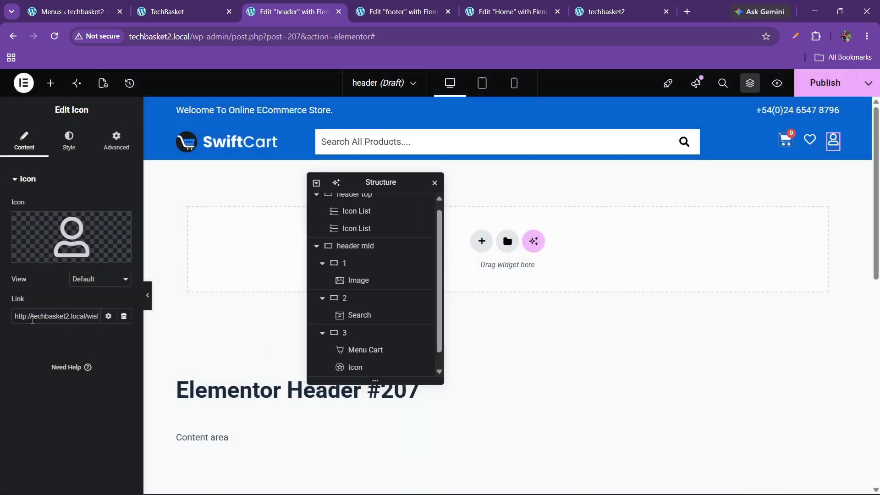
Step: Link the user icon to the My account page
key(ctrl+a)
key(BackSpace)
text(my)
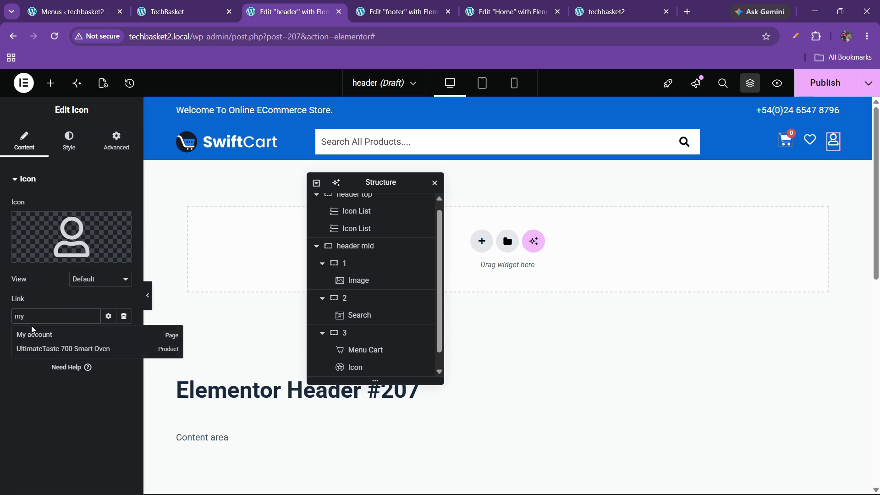
click(33, 336)
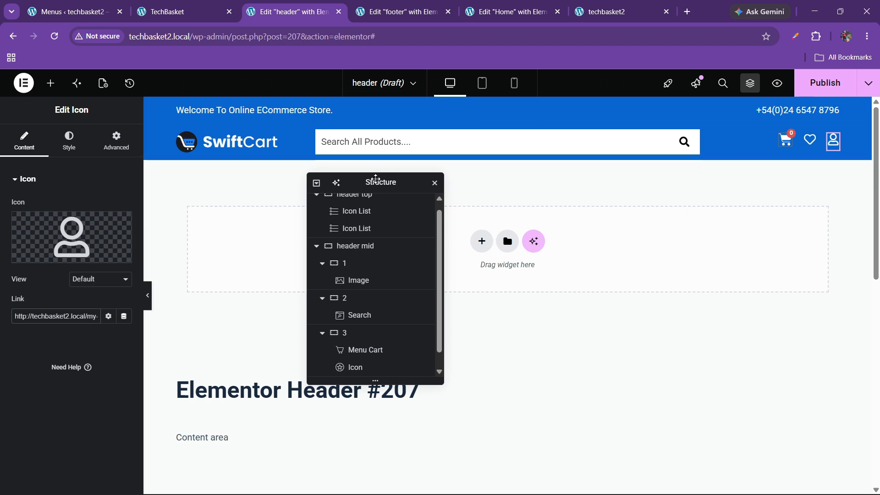
Step: Set the header mid container's top and bottom padding to 20 px
click(355, 247)
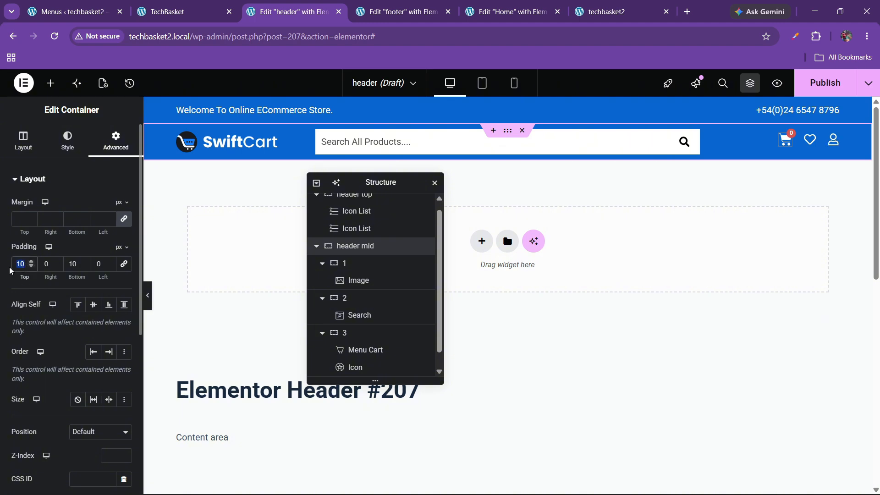
text(20)
key(Tab)
key(Tab)
text(20)
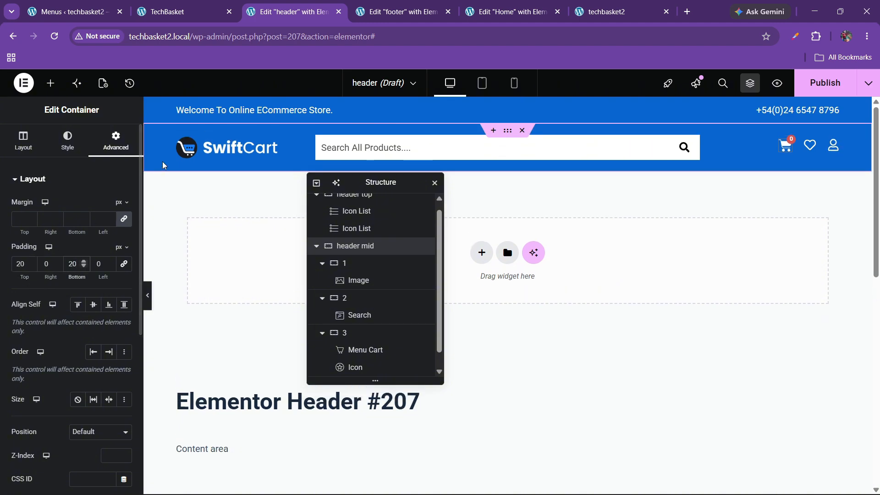
Step: Set the SwiftCart logo image's custom width to 85%
click(203, 150)
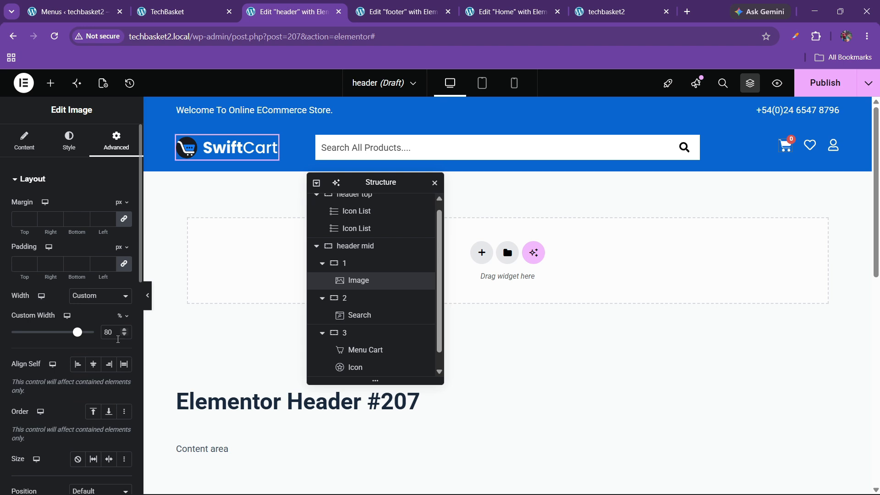
click(125, 330)
click(124, 330)
click(124, 330)
click(124, 331)
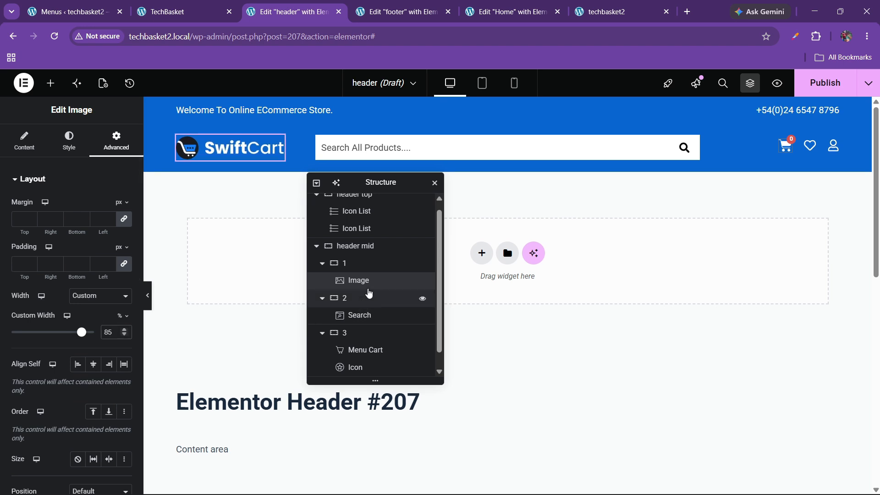
Step: Set the header mid container's column and row gaps to 40 px
click(412, 246)
click(23, 138)
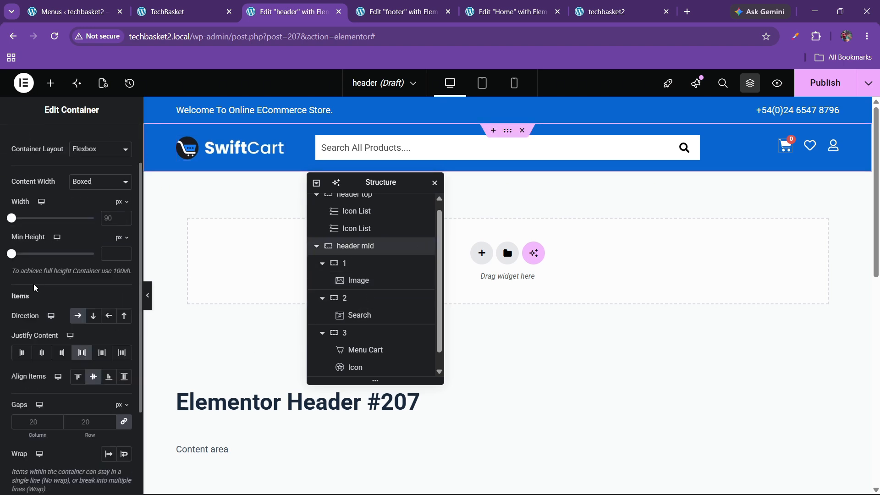
scroll(69, 298, down, 3)
click(84, 311)
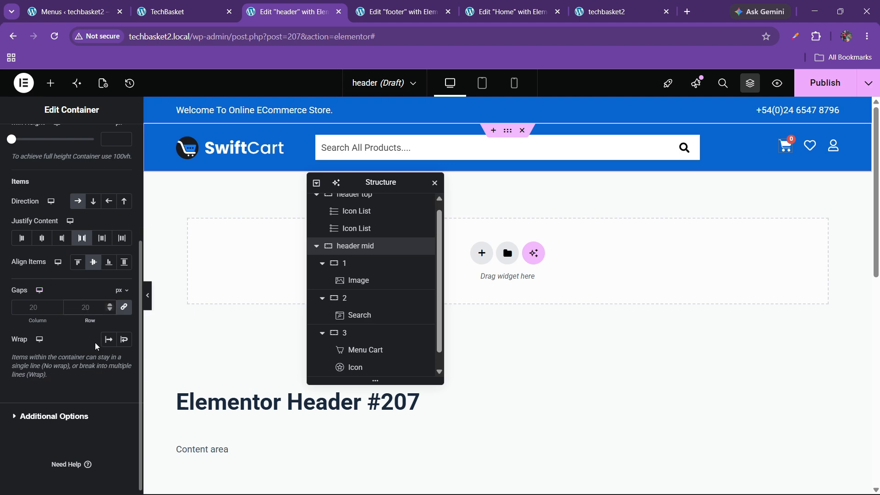
text(40)
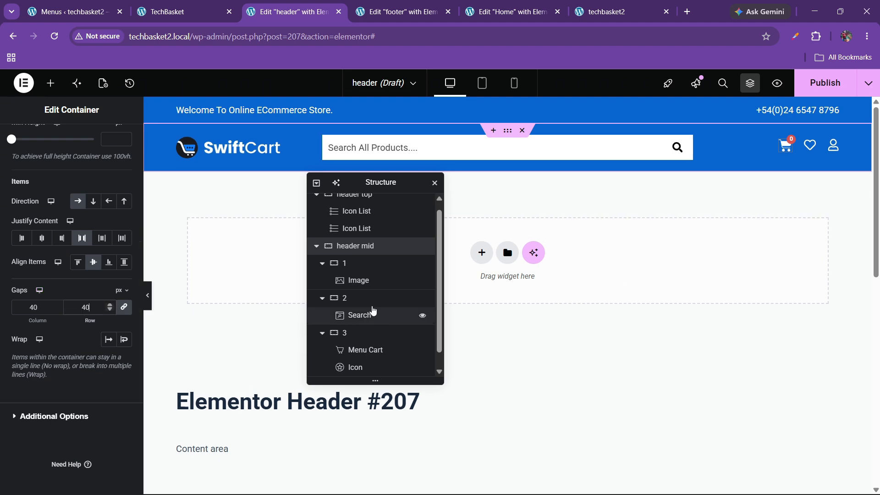
Step: Publish the header template for the entire site and compare the reloaded techbasket2 homepage with the TechBasket reference site
click(433, 353)
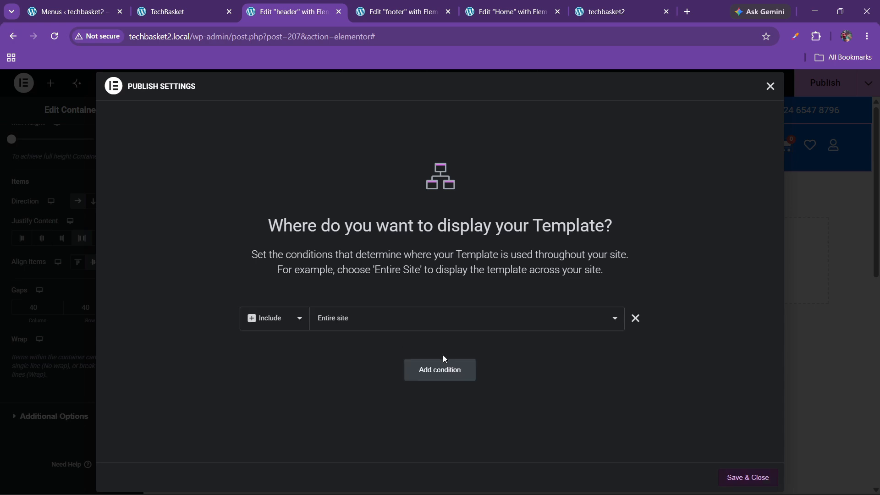
click(746, 477)
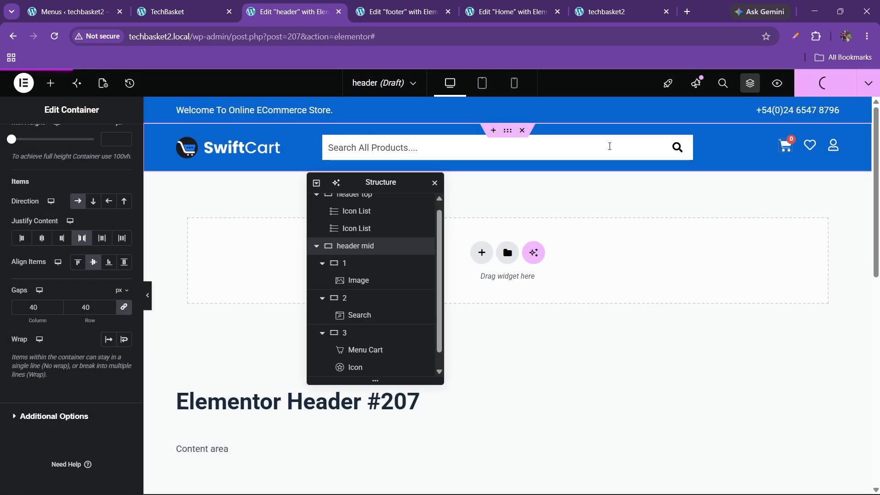
click(605, 6)
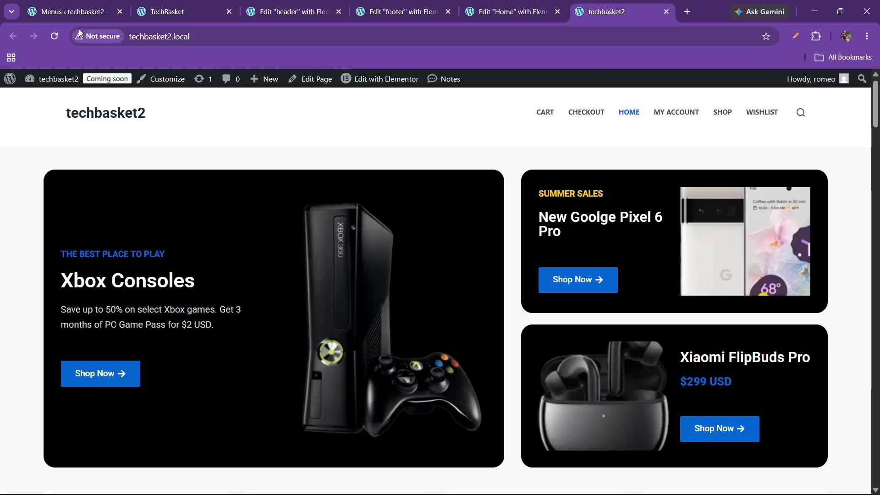
click(48, 37)
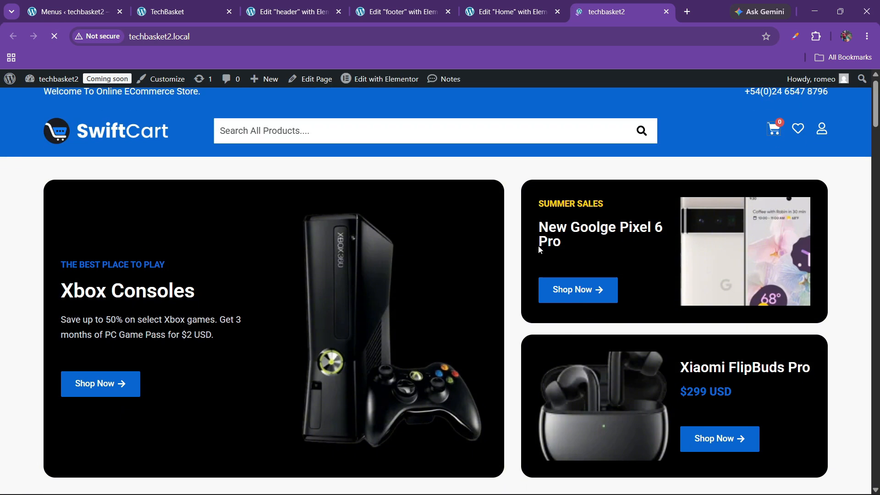
click(181, 11)
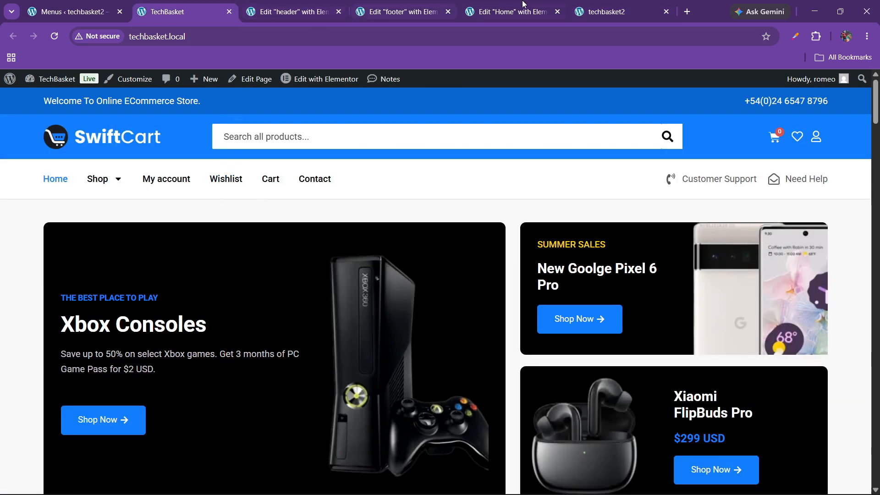
click(602, 12)
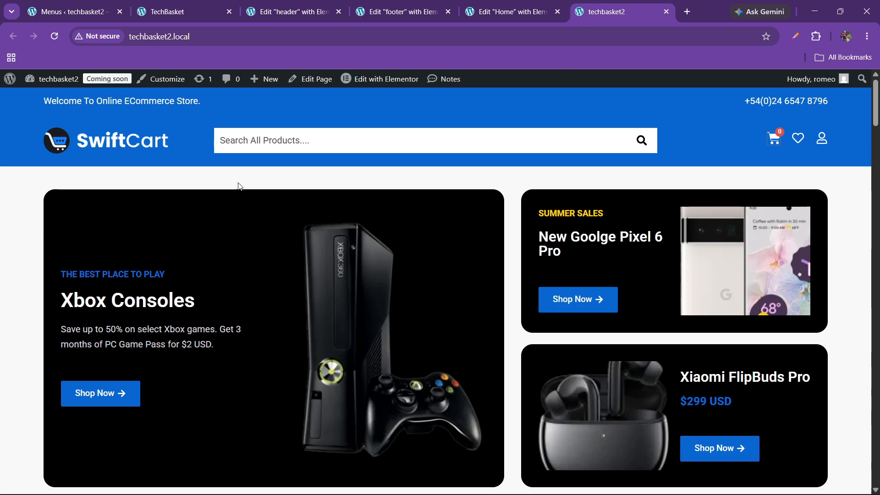
Step: Back in the header editor, darken the header top container's background color to #0E52A2
click(289, 12)
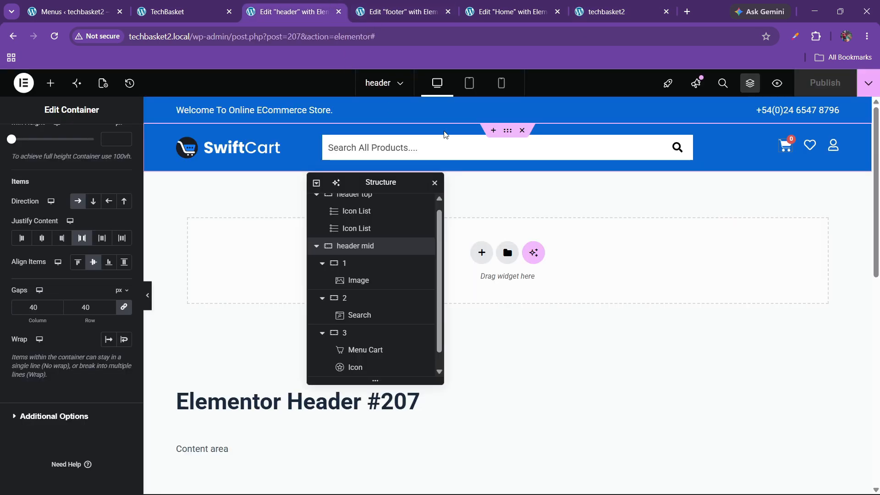
click(525, 118)
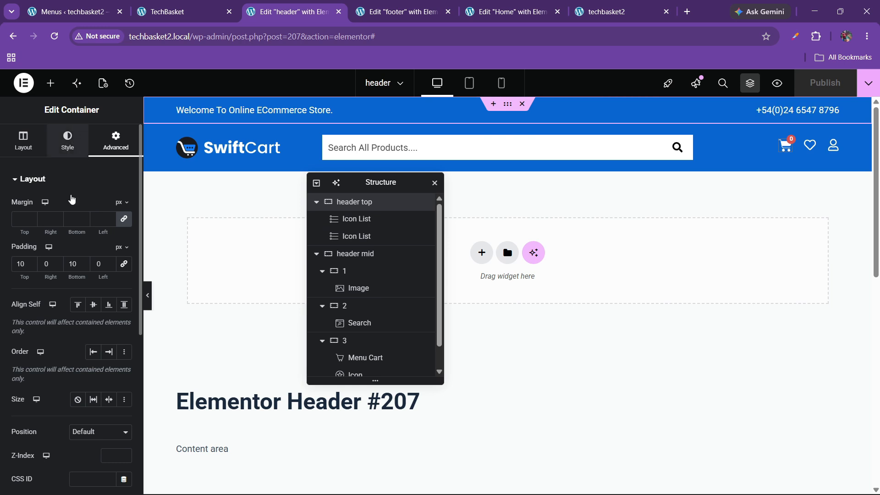
click(68, 140)
click(124, 254)
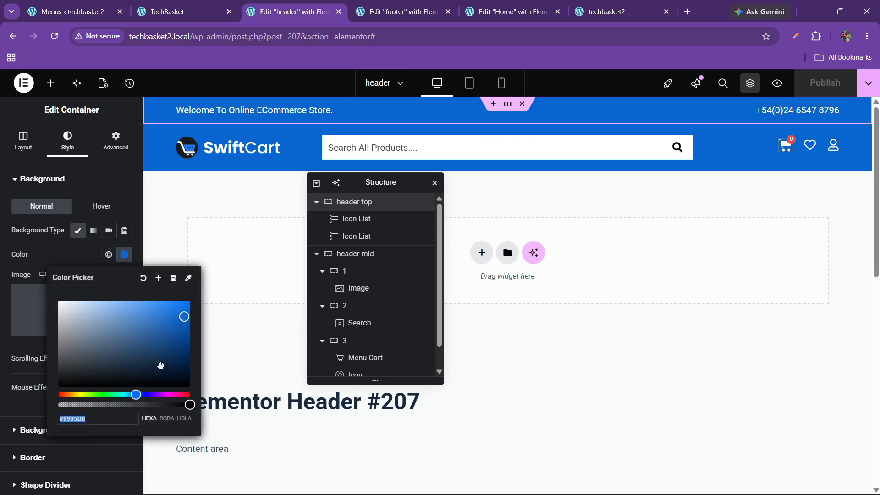
mouse_move(160, 365)
mouse_down()
mouse_move(138, 369)
mouse_move(171, 316)
mouse_move(178, 332)
mouse_up()
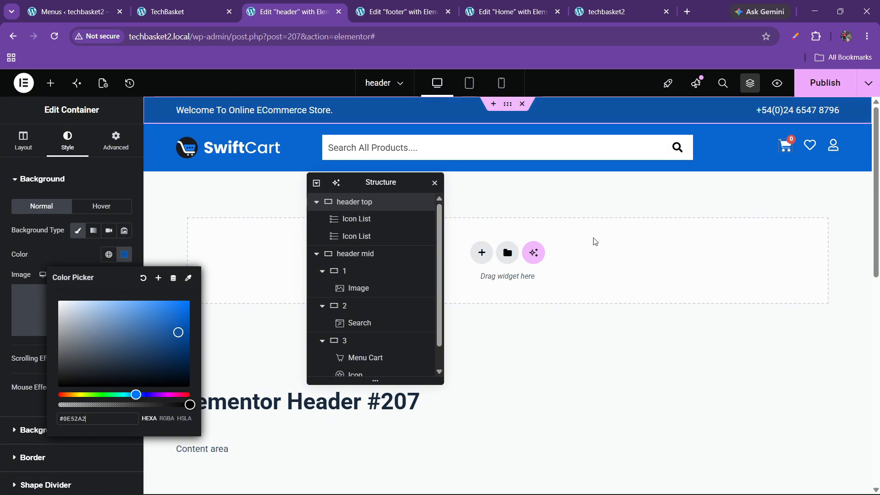
Step: Publish the header changes and reload the techbasket2 homepage to check the top bar
key(ctrl+s)
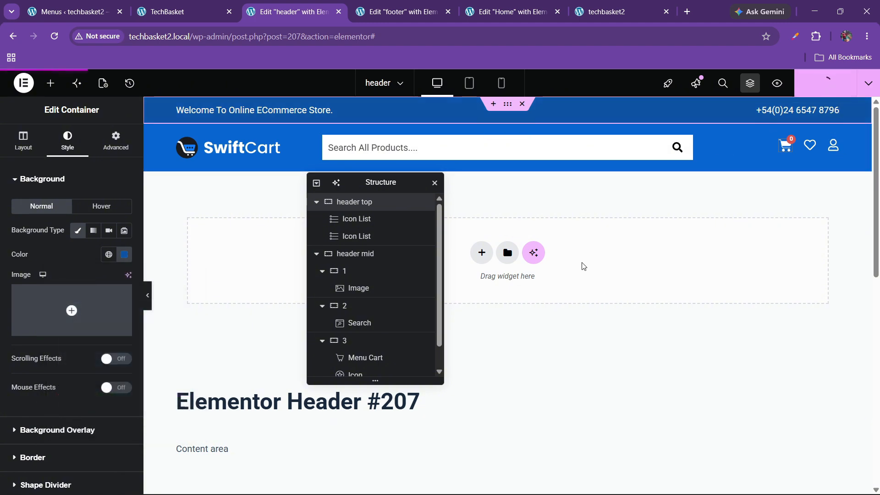
click(628, 11)
click(55, 36)
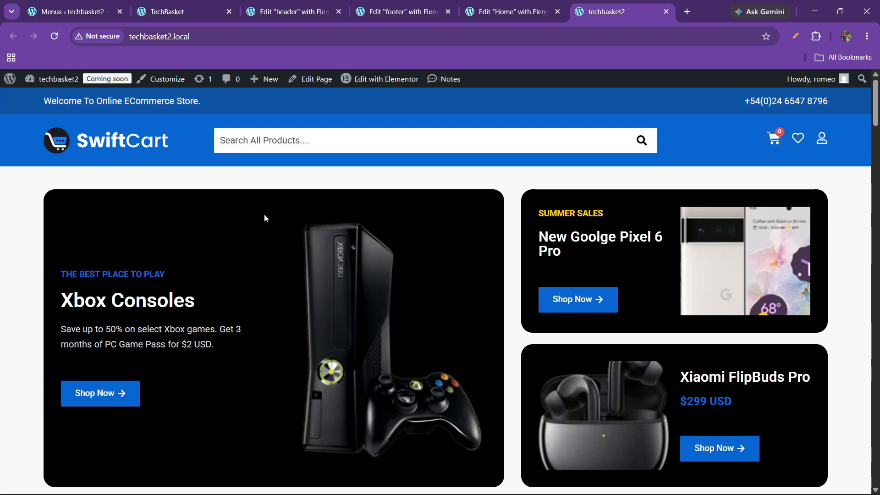
Step: Change the top bar's welcome text in the header template to "Welcome to online E-Commerce store." and publish the update
click(293, 11)
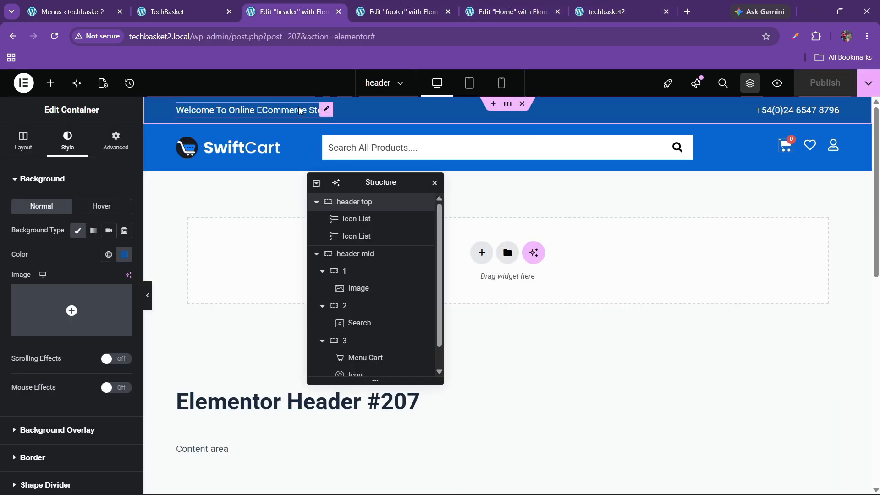
click(328, 110)
click(23, 142)
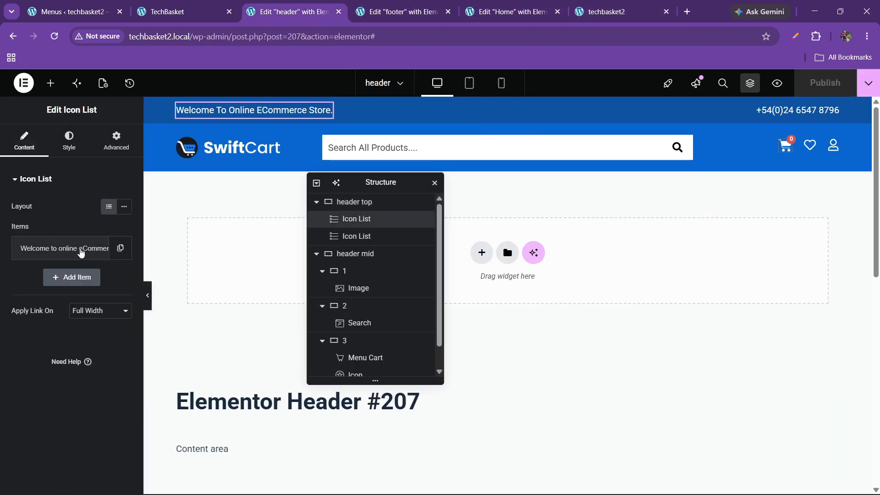
click(86, 254)
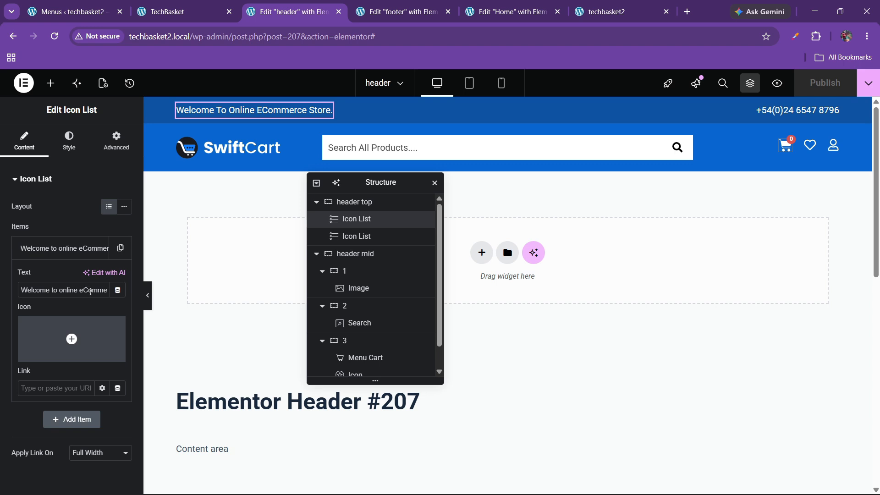
key(BackSpace)
key(BackSpace)
key(BackSpace)
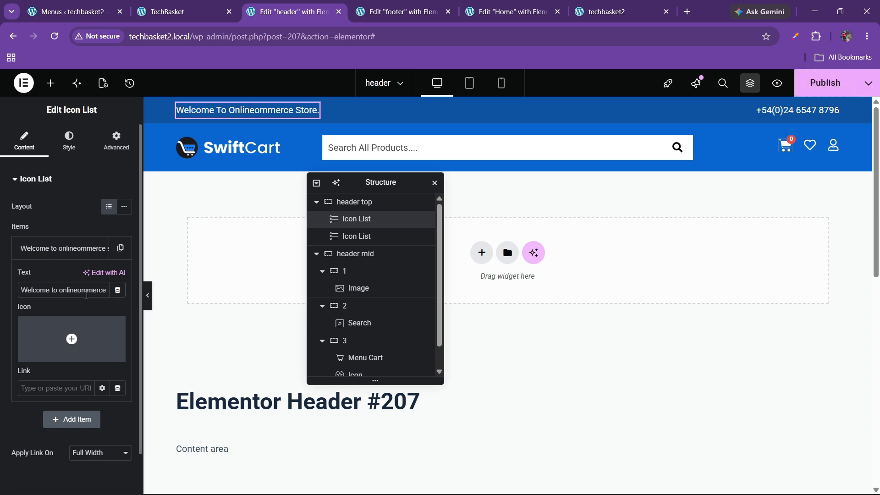
text(E-C)
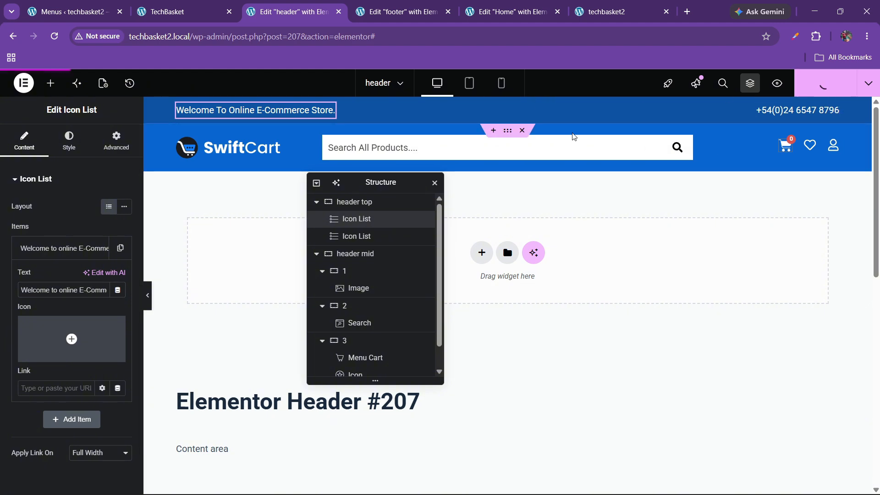
Step: Switch to the TechBasket reference site and try its product search with "gaming"
click(184, 11)
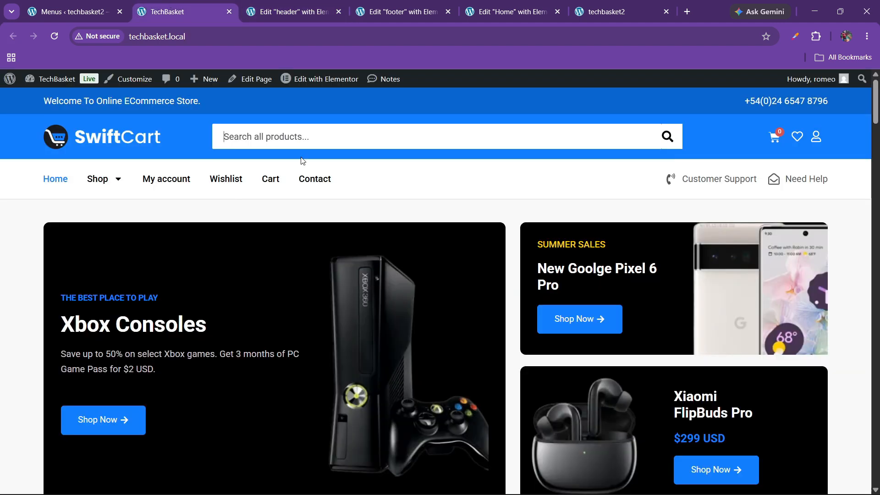
text(gaming)
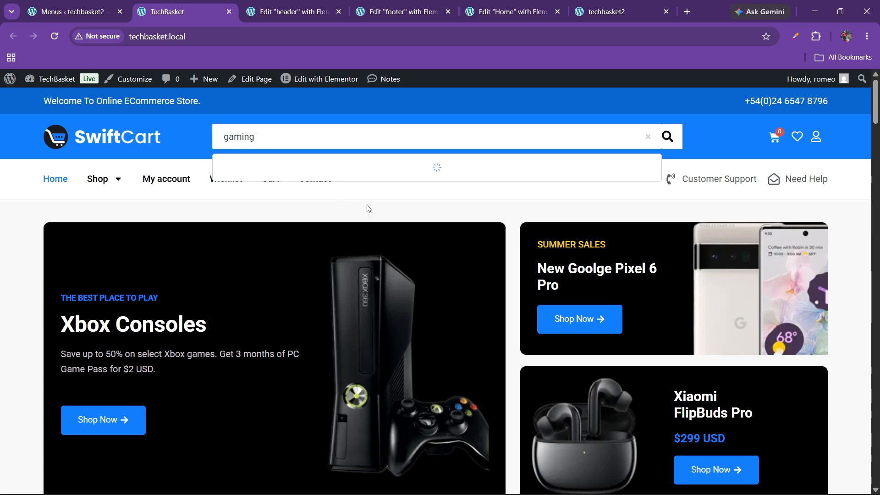
Step: Open the techbasket2 store's Theme Builder from its WordPress dashboard in a new browser tab
click(284, 11)
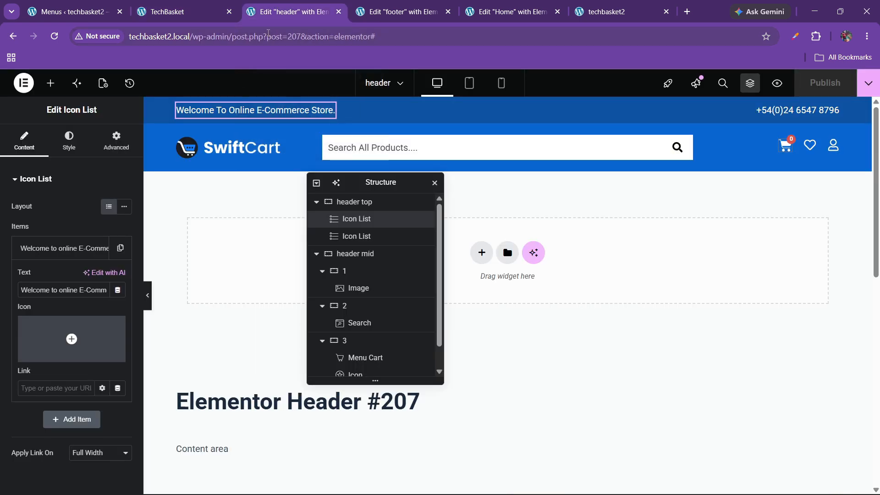
click(73, 11)
mouse_move(54, 125)
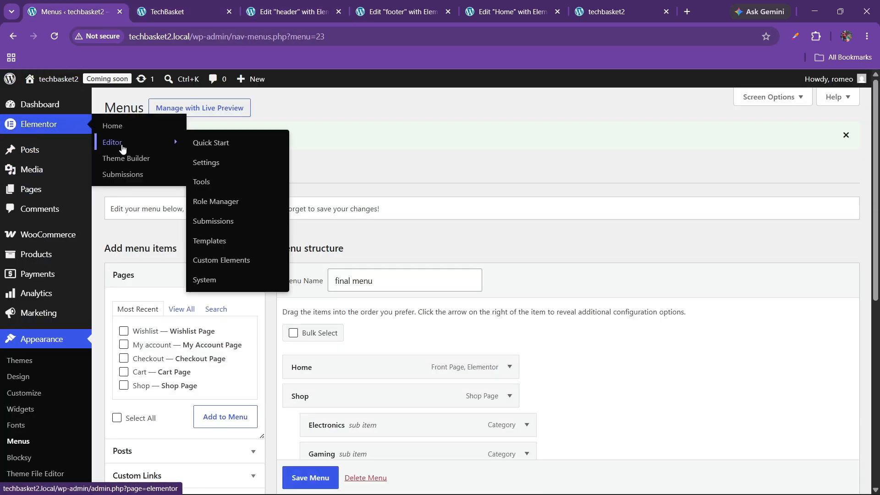
right_click(128, 162)
click(138, 173)
click(187, 4)
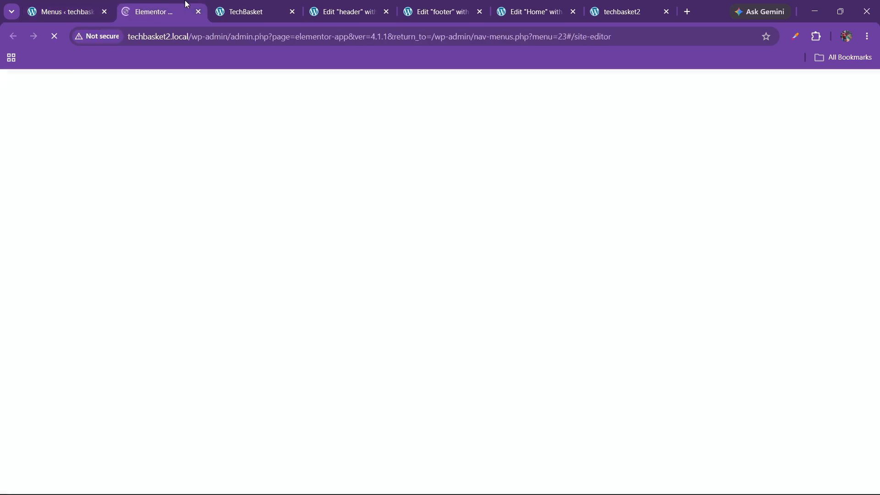
click(267, 12)
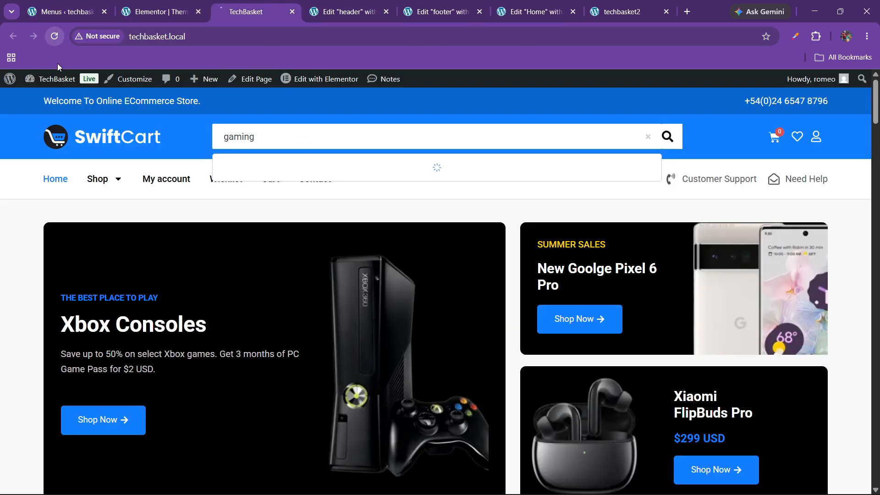
click(188, 6)
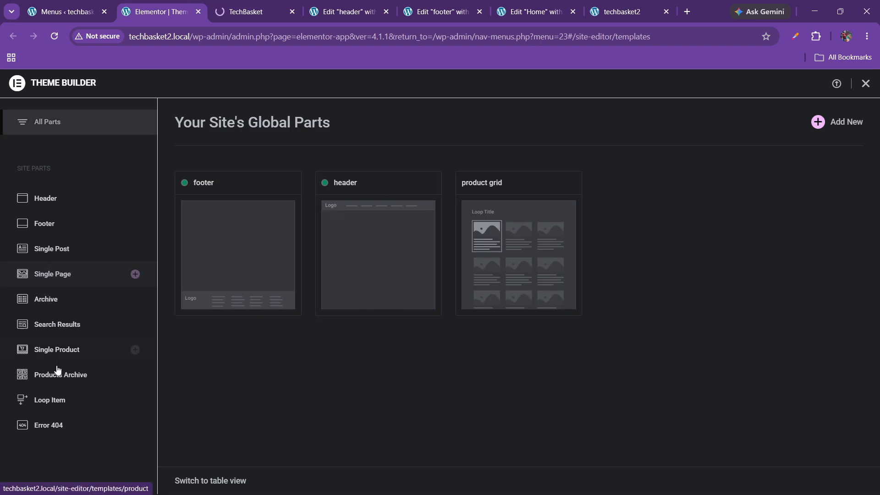
Step: Create a new Loop Item template and dismiss the template library to start from a blank canvas
click(57, 400)
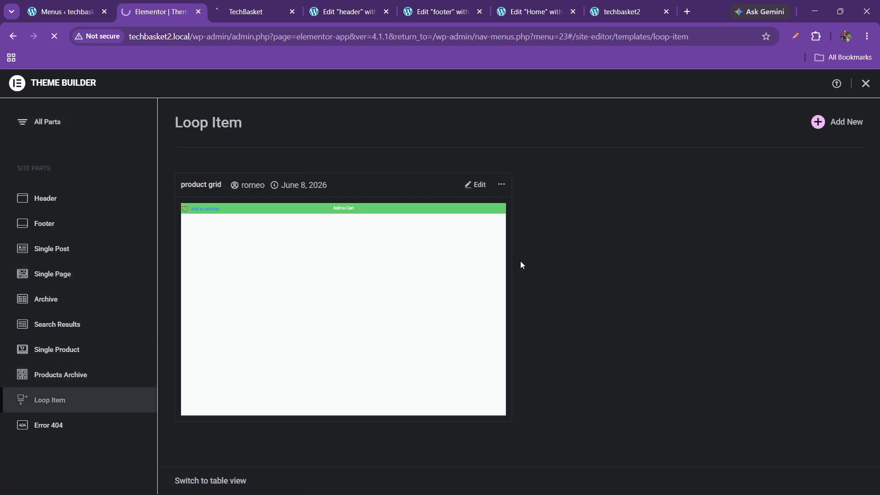
click(388, 305)
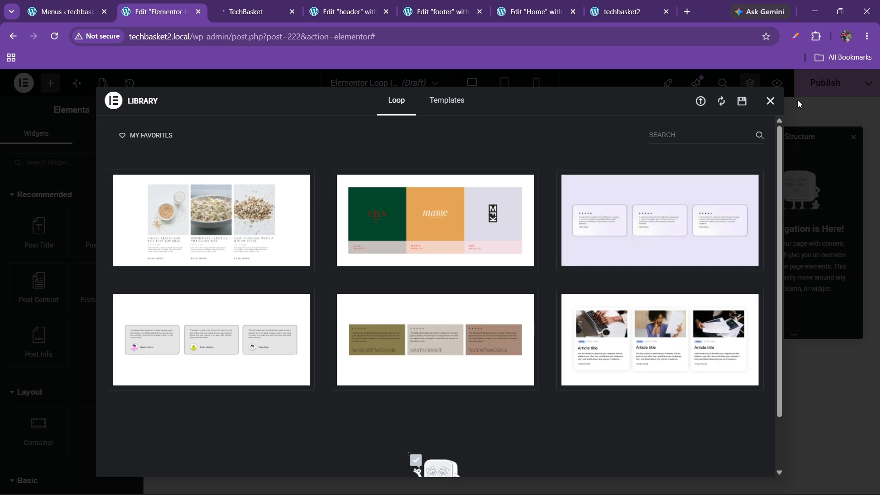
click(769, 101)
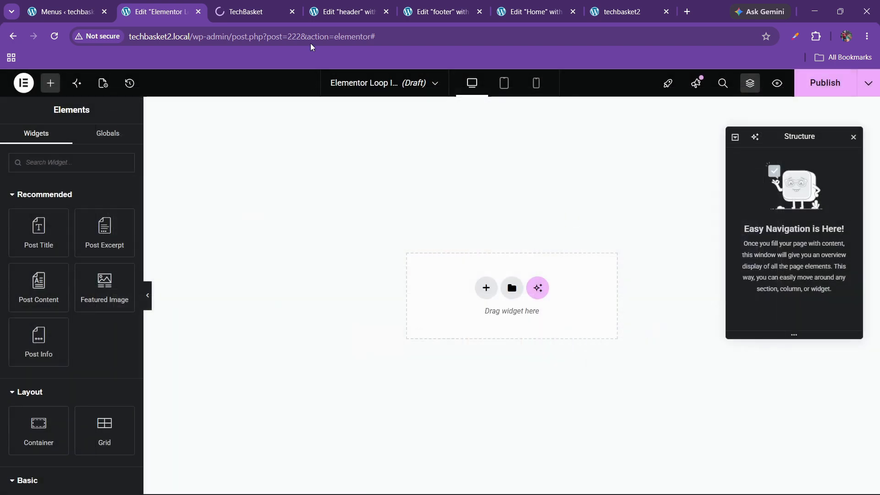
Step: Examine the layout of the "gaming" live search results on the TechBasket reference site, and return to the loop item editor
click(214, 5)
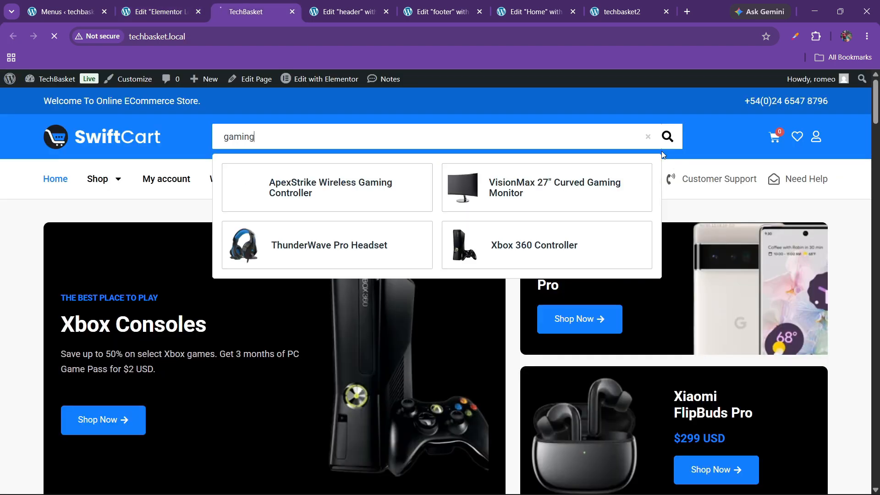
click(163, 212)
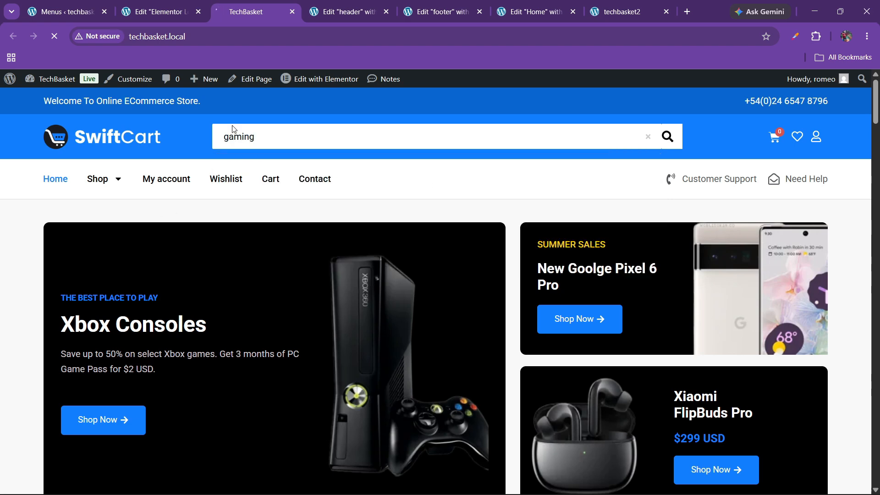
click(185, 7)
Step: Add a Flexbox container to the loop item and set its content width to Full Width
click(487, 289)
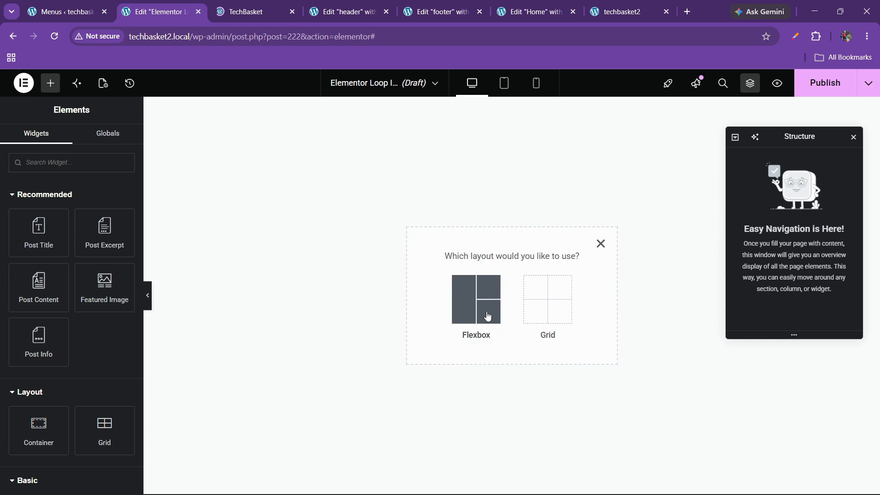
click(487, 315)
click(510, 248)
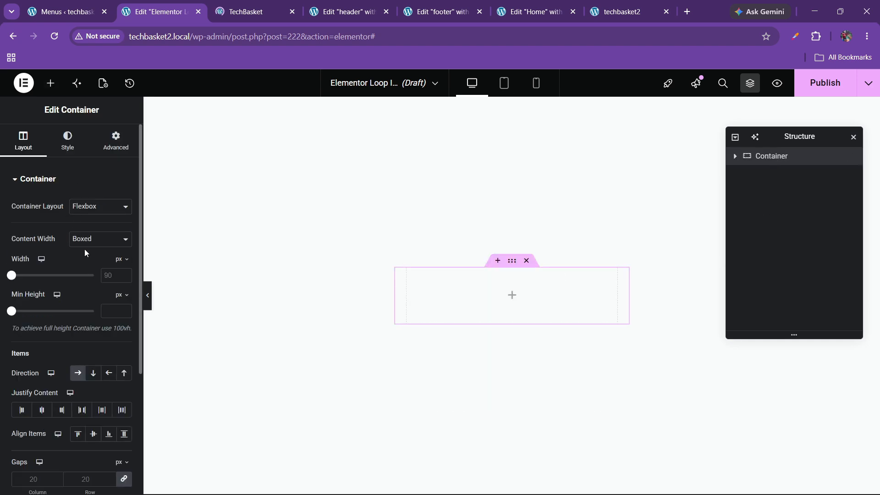
scroll(92, 254, down, 1)
click(92, 190)
click(85, 210)
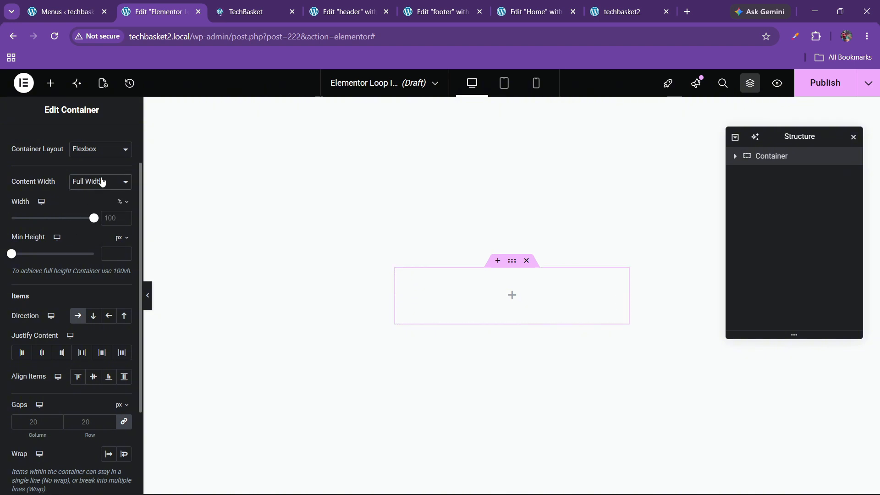
Step: Set the container's padding to 10 px on all sides
scroll(111, 150, up, 1)
click(112, 151)
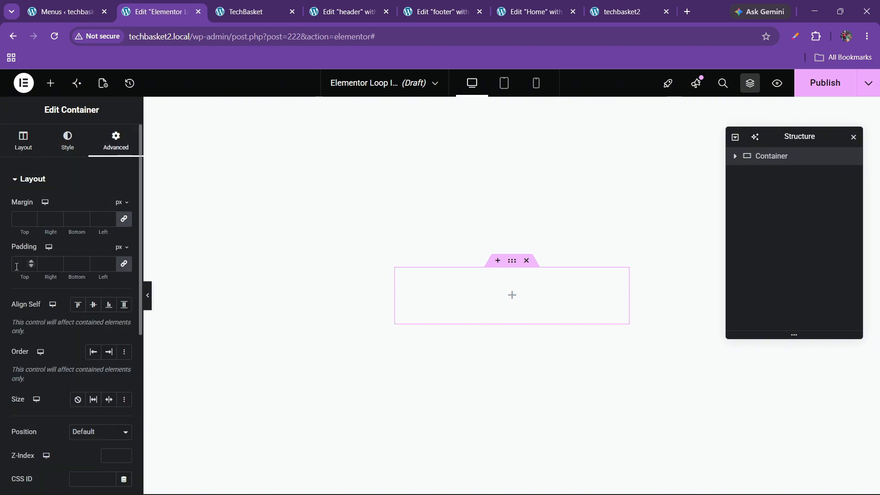
text(10)
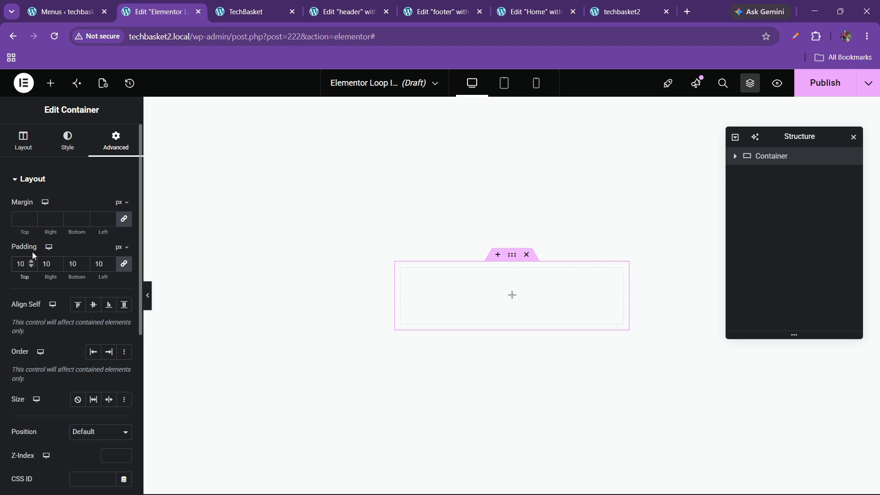
scroll(56, 163, down, 3)
scroll(57, 162, up, 3)
Step: Give the container a border of the Solid type
click(67, 141)
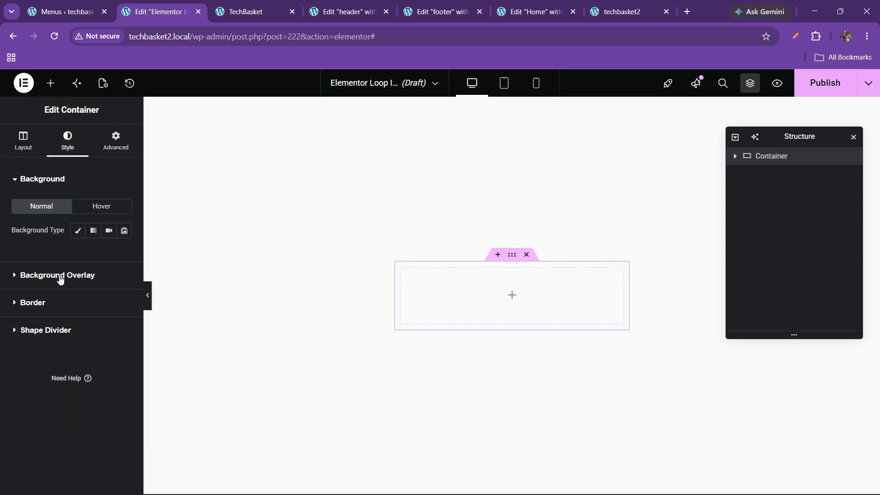
click(47, 305)
click(96, 285)
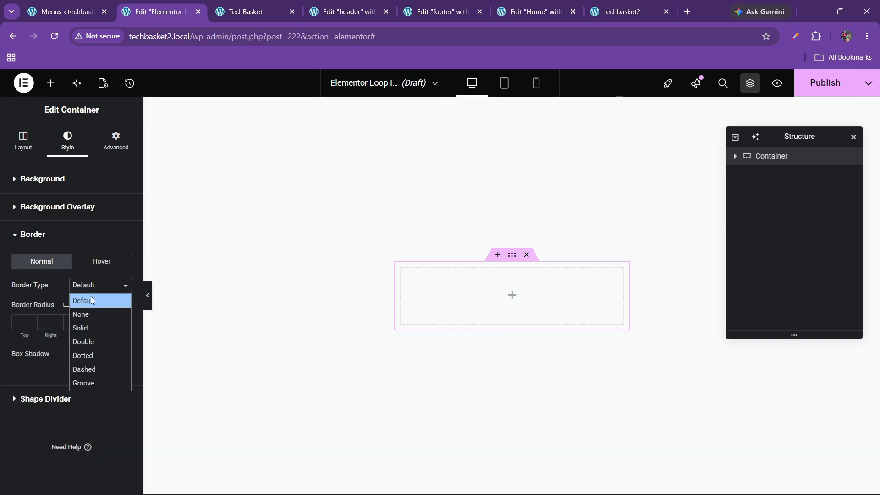
click(84, 325)
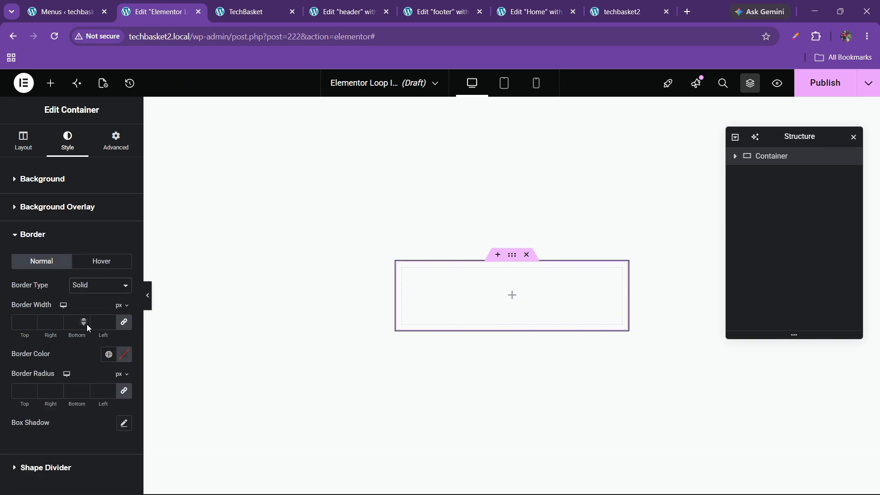
Step: Make the container's border 1 px wide in a muted grey and round its corners
click(124, 354)
click(86, 277)
drag(85, 276, 68, 235)
click(87, 357)
click(109, 357)
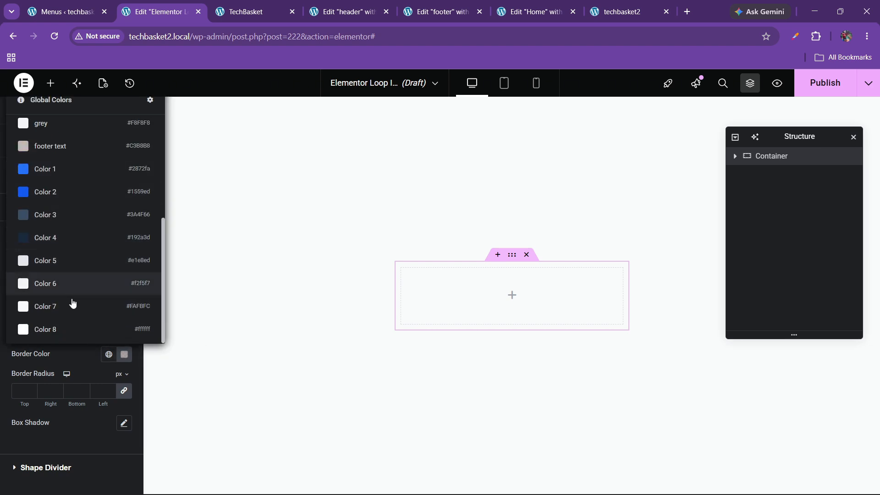
click(92, 347)
click(147, 297)
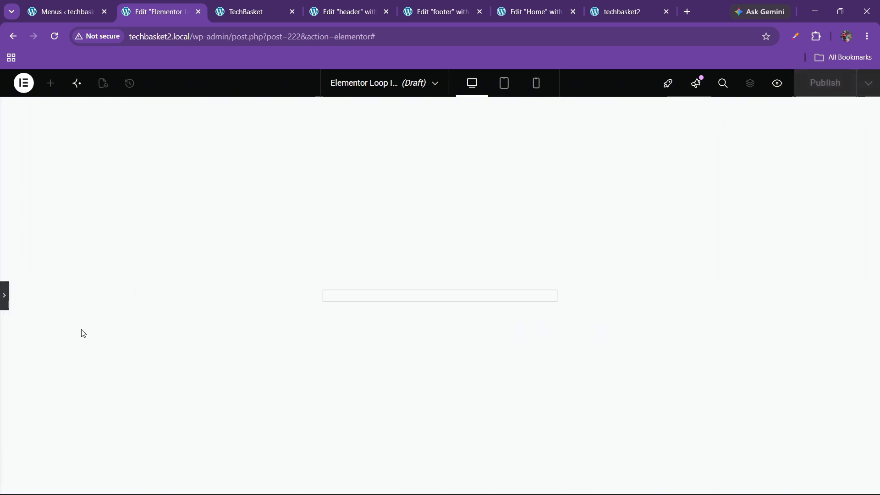
click(6, 302)
scroll(29, 321, down, 1)
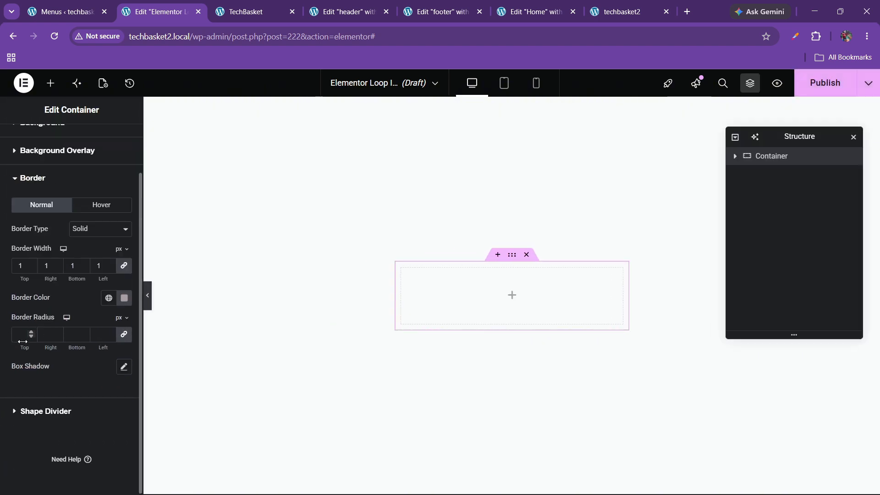
click(24, 337)
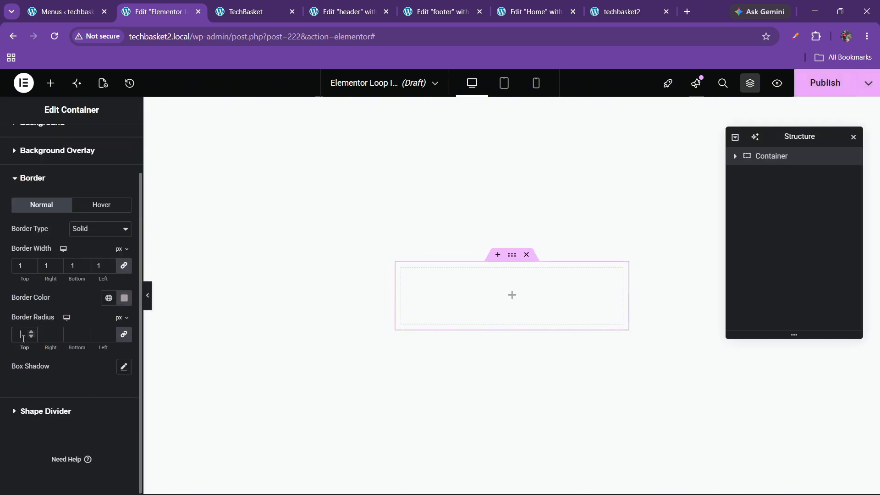
Step: Place an Image widget in the container and bind it to the WooCommerce Product Image dynamic tag
click(50, 83)
scroll(65, 263, down, 4)
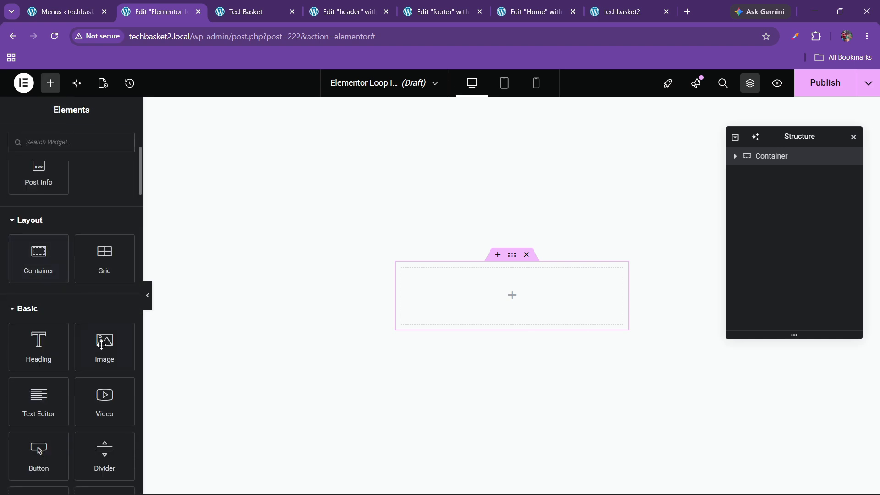
drag(104, 345, 479, 290)
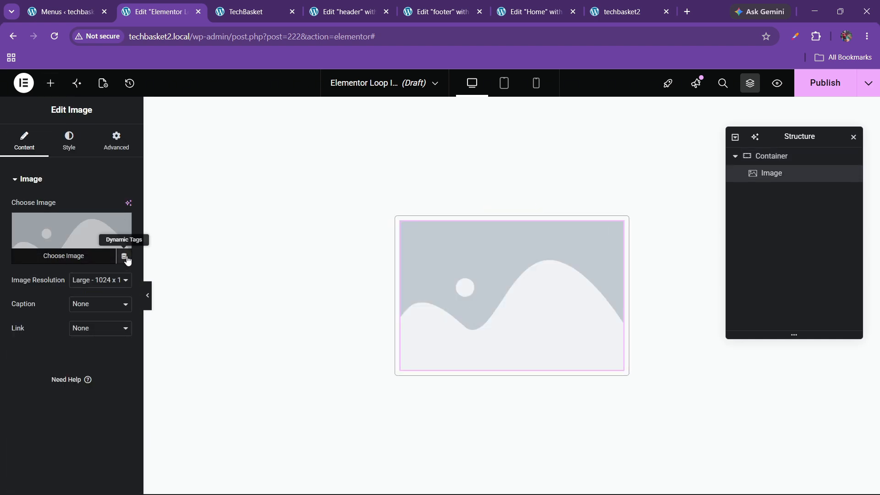
click(123, 255)
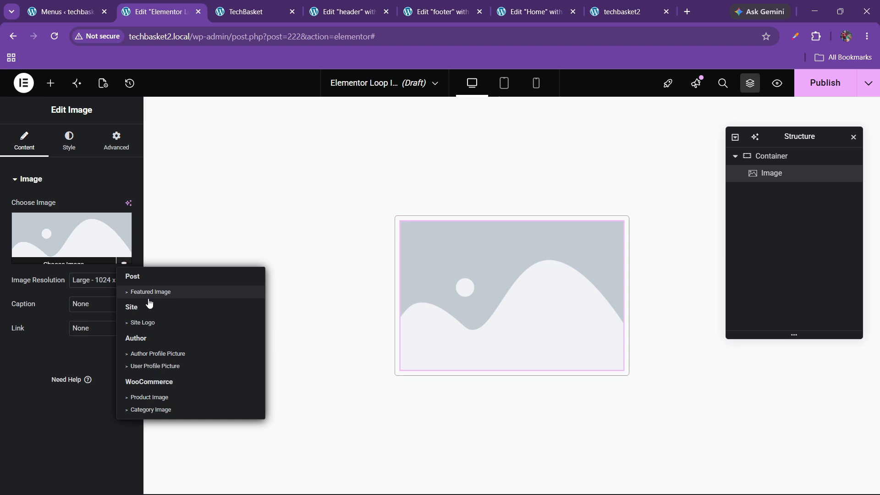
click(165, 397)
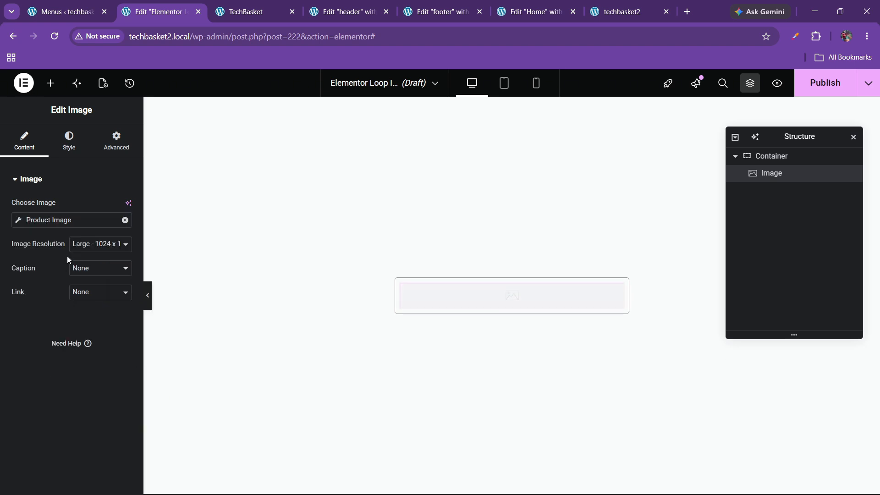
click(115, 150)
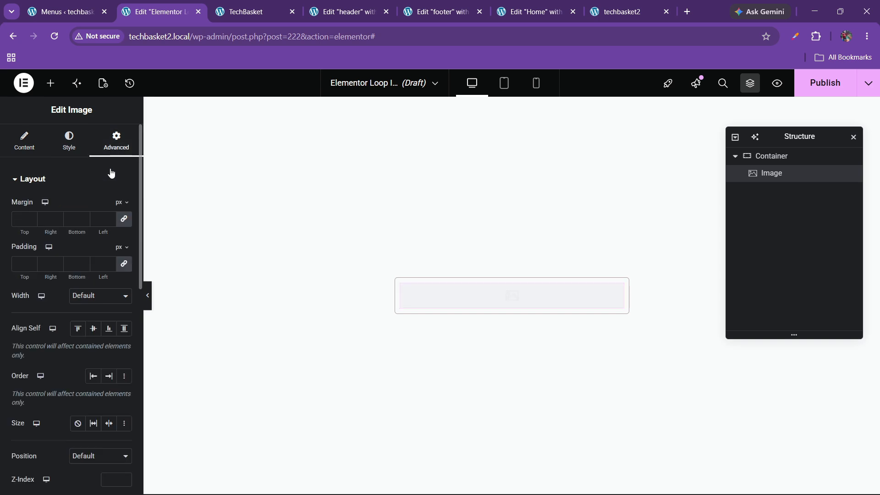
Step: Set the loop item's preview to the product "ApexStrike Wireless Gaming Controller" and apply it
click(102, 83)
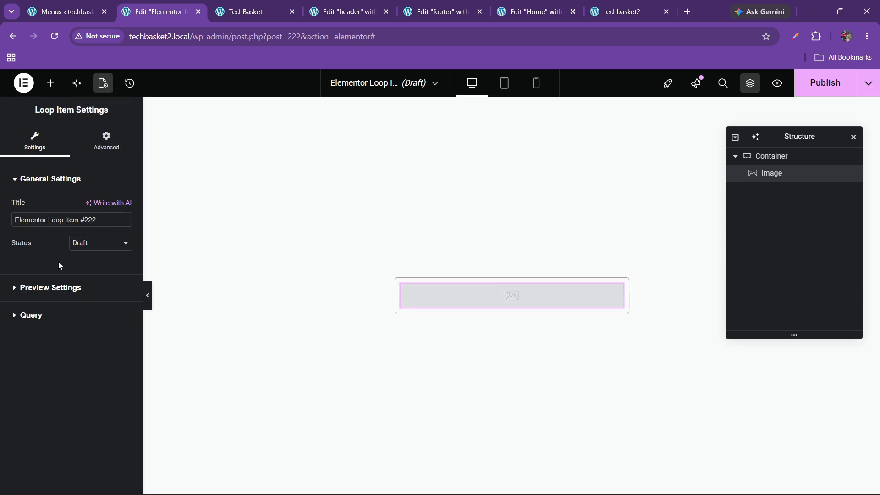
click(54, 289)
click(44, 283)
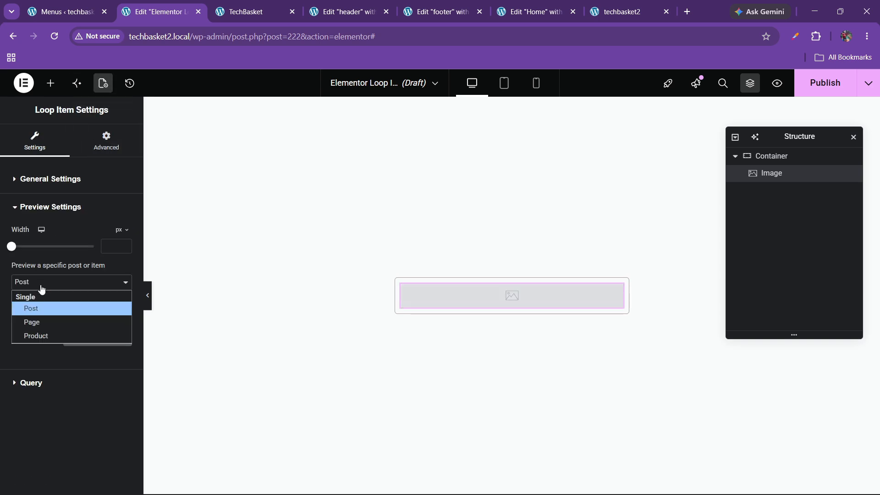
click(36, 333)
click(35, 318)
text(gaming)
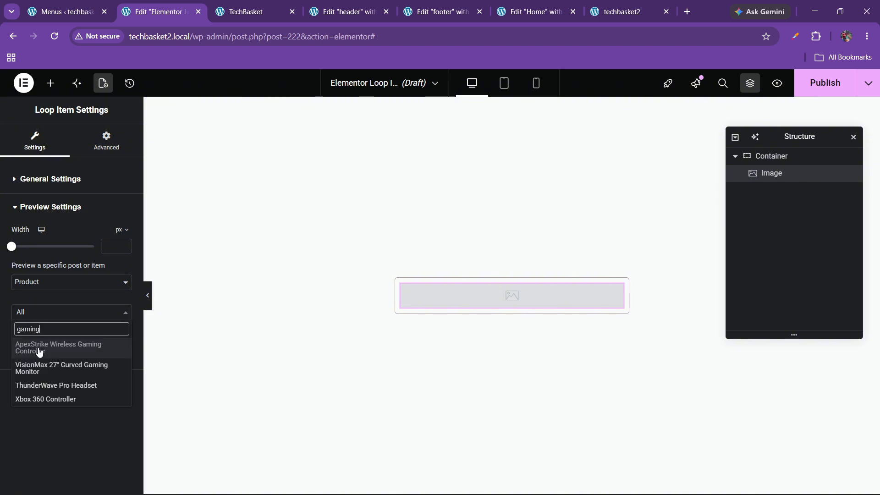
click(42, 348)
click(71, 345)
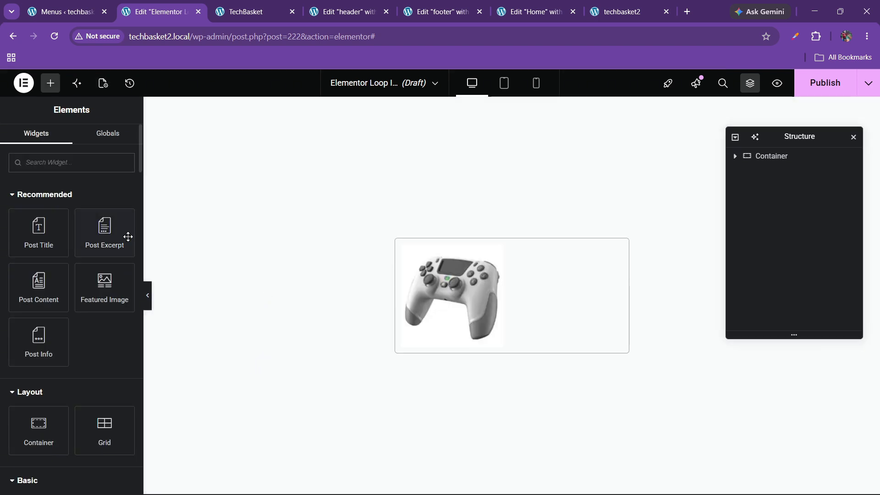
Step: Add a Heading widget to the container, positioned after the product image
scroll(38, 281, down, 5)
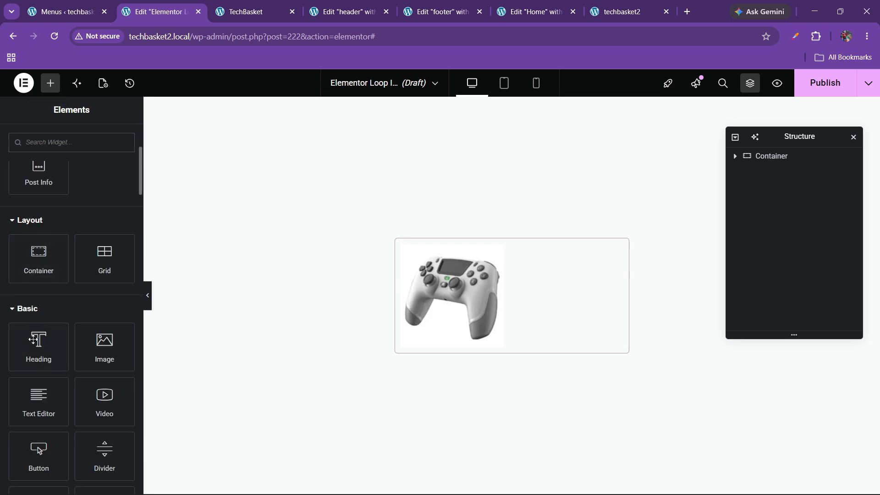
drag(37, 348, 458, 310)
drag(779, 174, 778, 211)
Step: Bind the heading's title to the Product Title dynamic tag and its link to Post URL
click(127, 226)
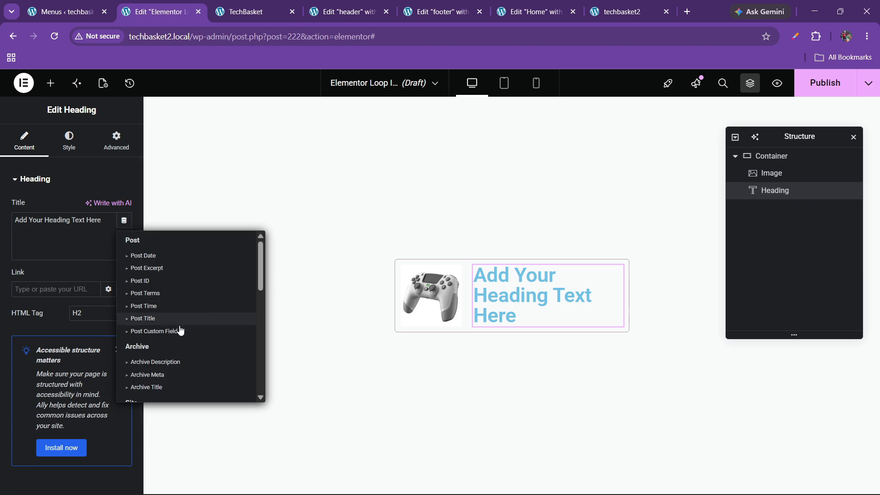
scroll(166, 339, down, 3)
click(159, 383)
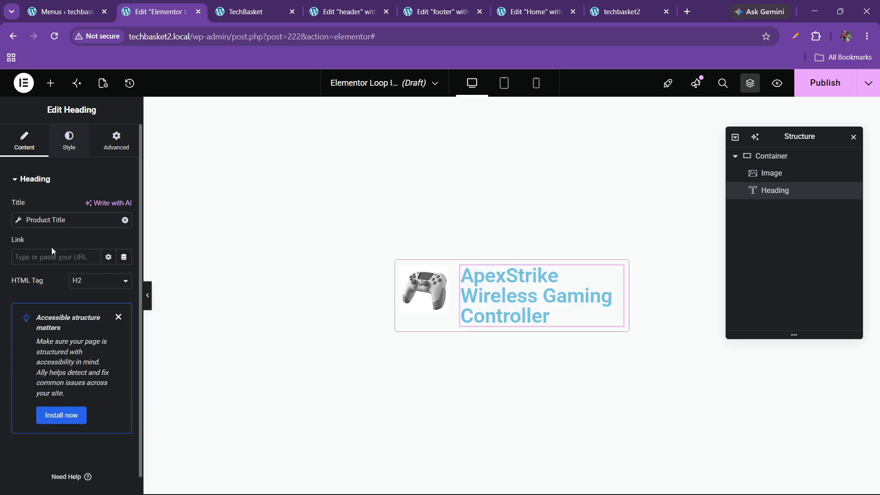
click(124, 256)
click(146, 292)
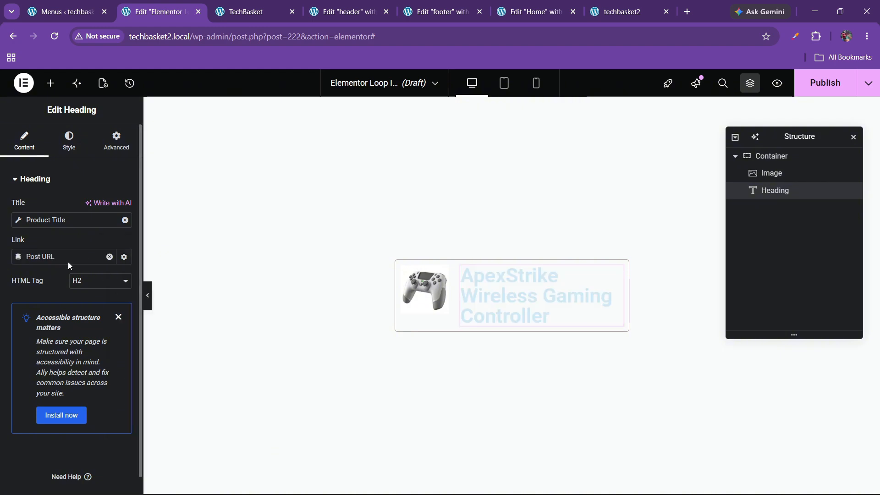
Step: Set the product title heading's text color to black
click(70, 152)
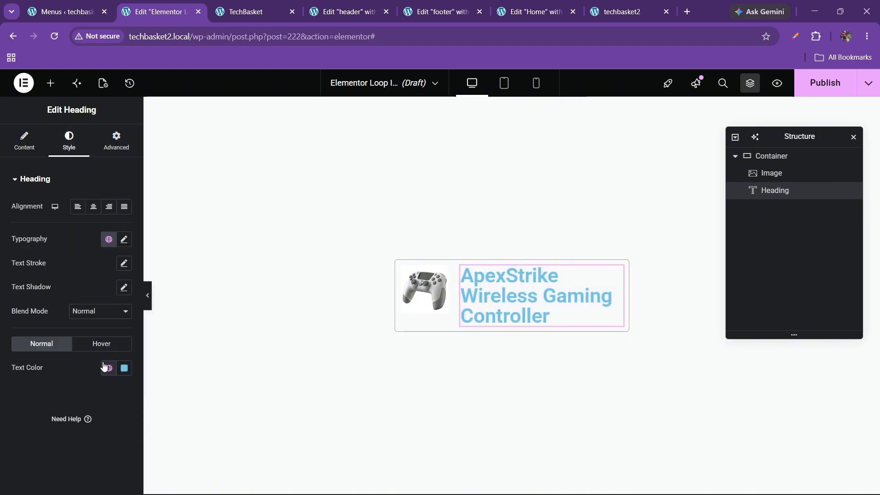
click(121, 369)
drag(123, 276, 54, 311)
click(26, 396)
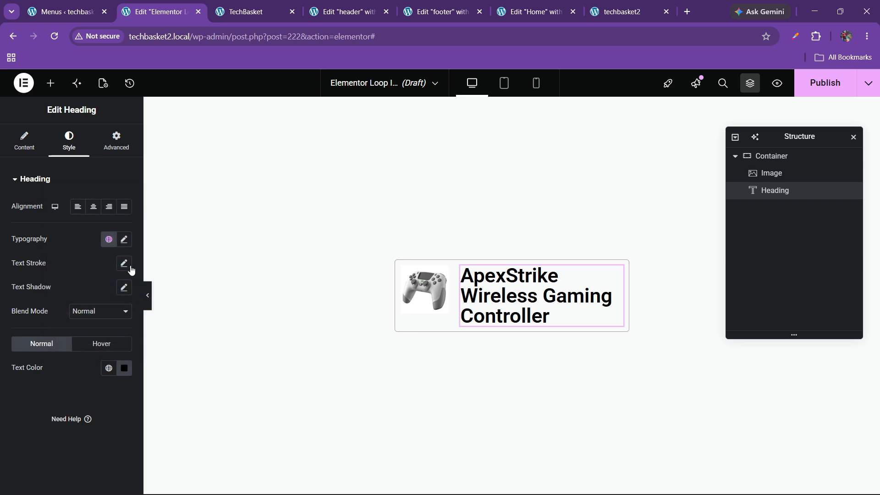
Step: Set the product title heading's font size to 17 px
click(124, 243)
click(114, 327)
text(18)
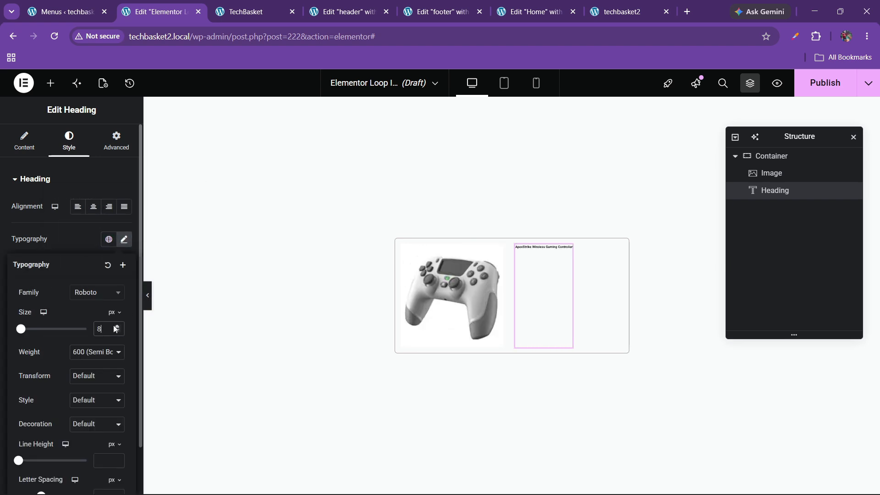
click(116, 327)
click(115, 327)
click(117, 332)
click(118, 332)
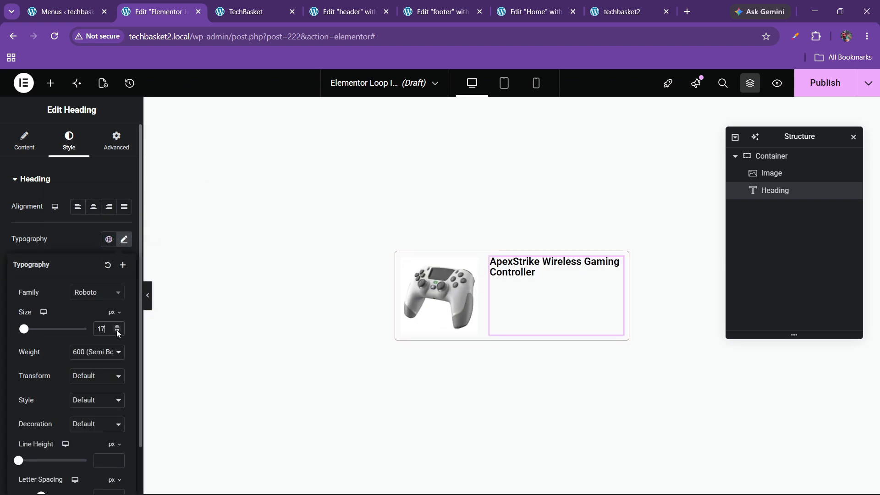
click(118, 332)
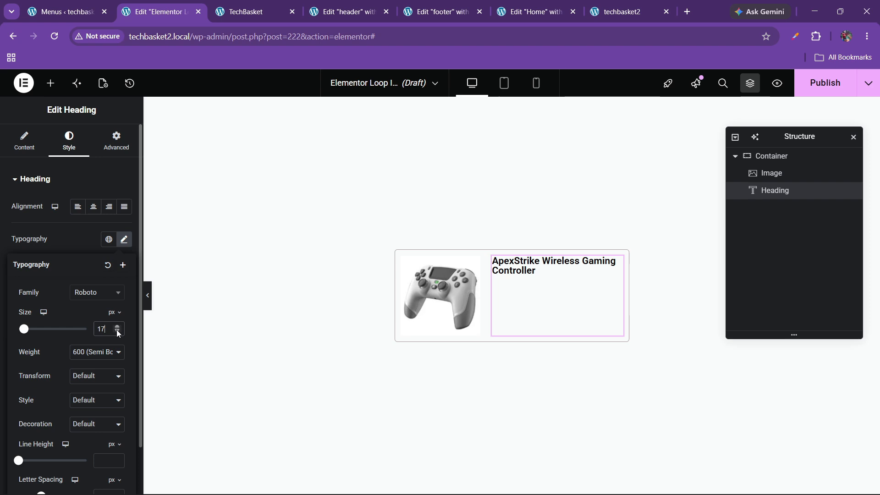
Step: Give the heading a font weight of 500 (Medium) and a line height of 1.2 em
click(96, 352)
click(94, 239)
scroll(106, 330, down, 1)
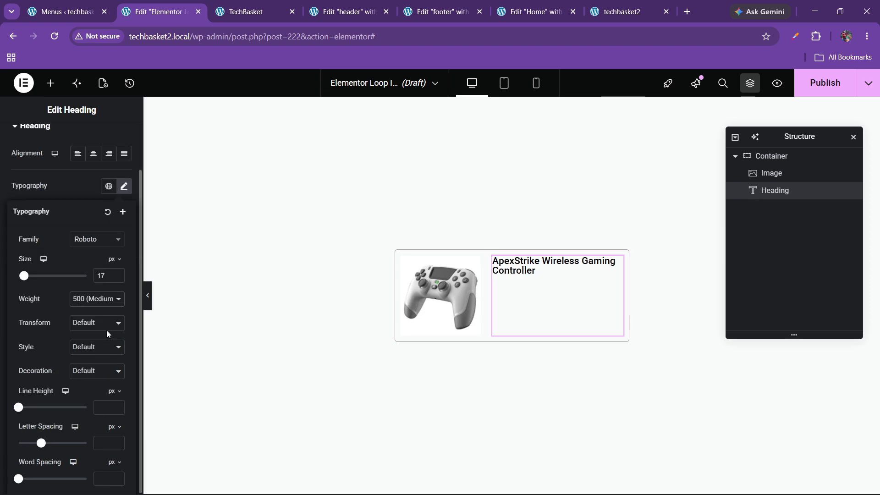
click(108, 406)
text(1.2)
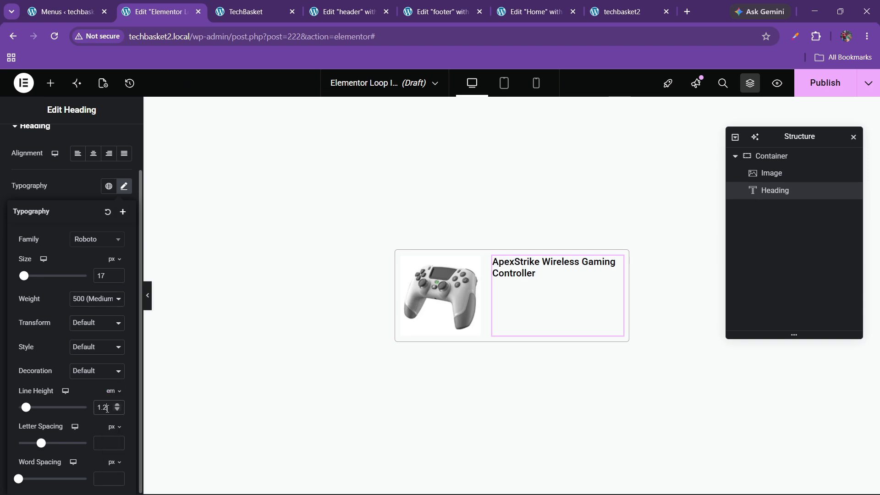
Step: Align the loop item container's items to the vertical center
click(769, 156)
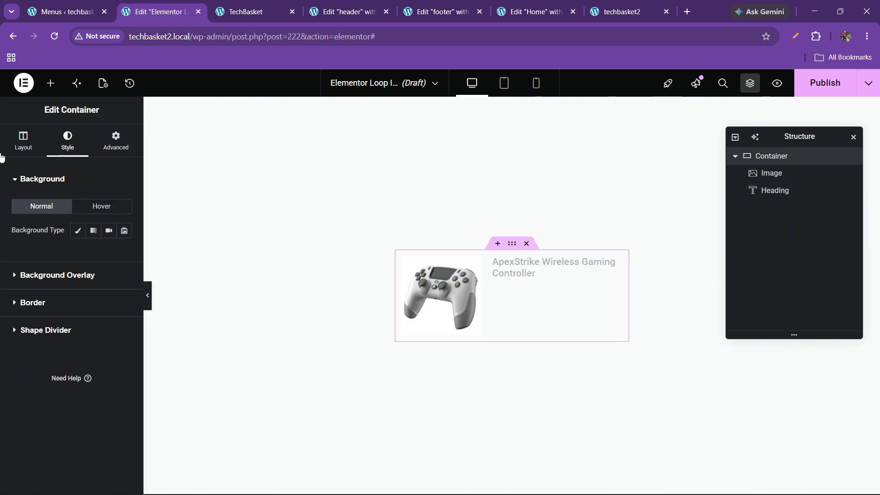
click(4, 154)
click(90, 436)
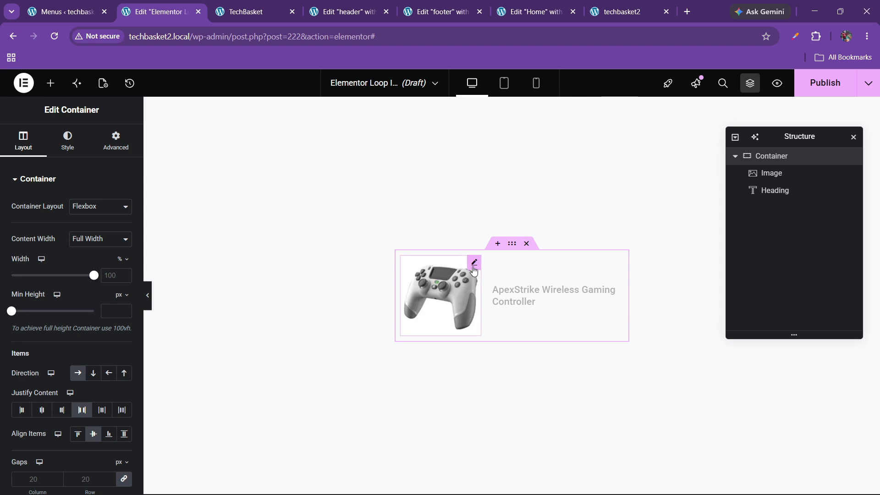
Step: Give the product image a custom width of 18% and publish the loop item
click(472, 268)
click(116, 146)
click(87, 297)
click(84, 348)
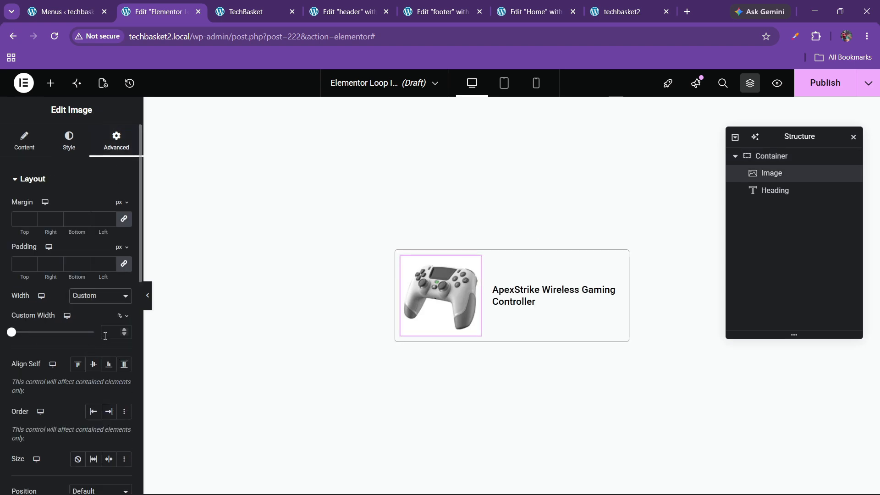
click(125, 329)
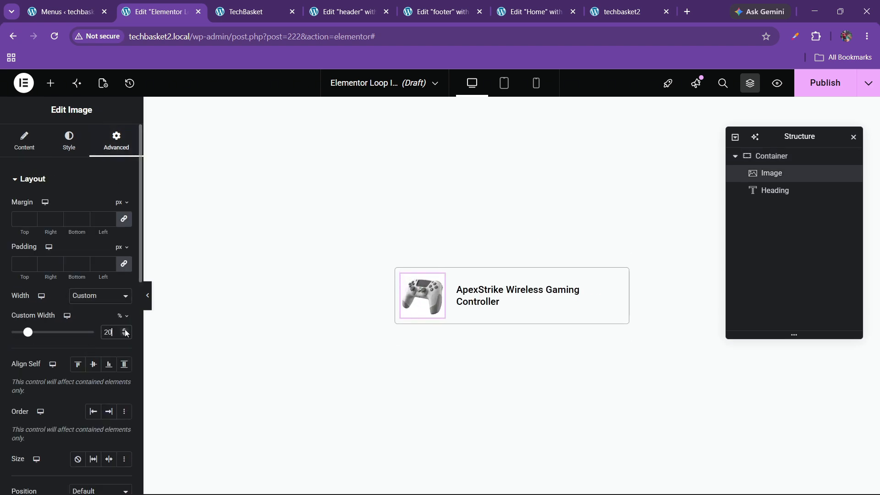
click(124, 336)
click(124, 335)
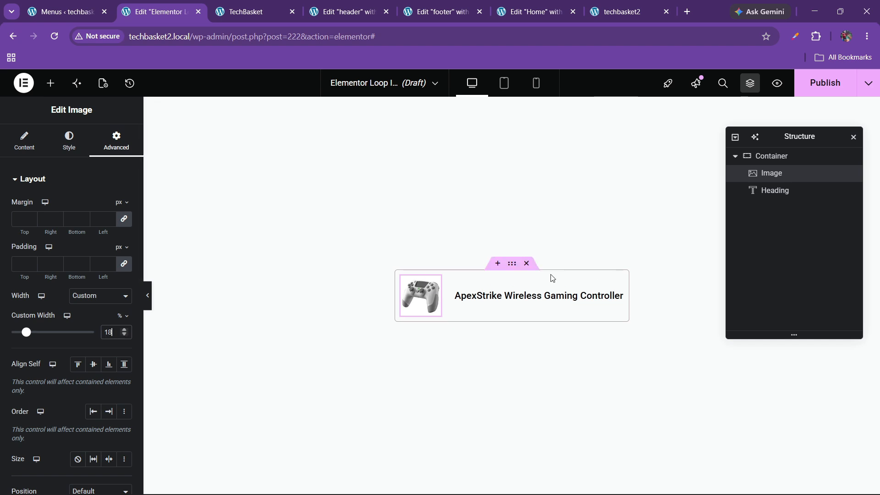
click(813, 91)
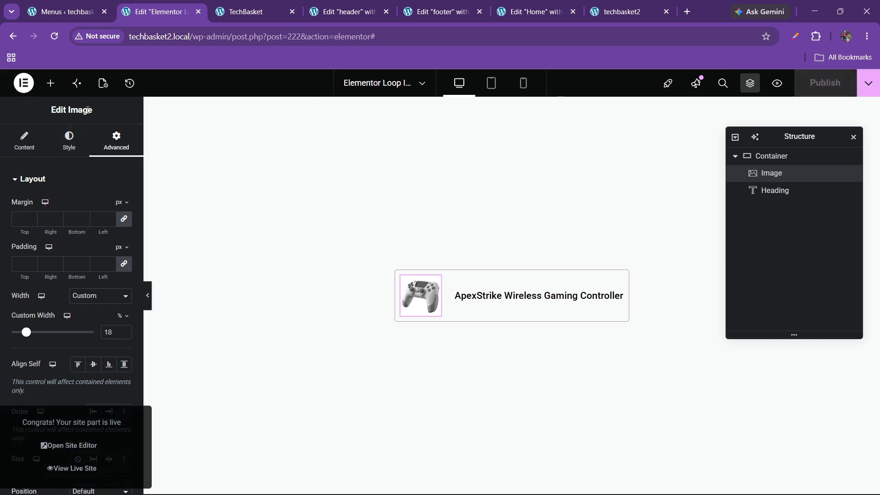
Step: Rename the loop item template as "search loop" and publish the change
click(103, 83)
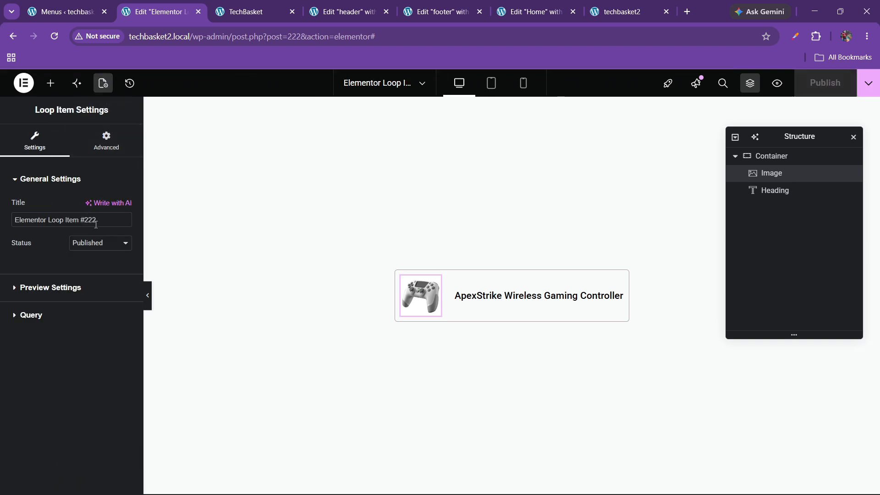
drag(97, 224, 2, 231)
text(sera)
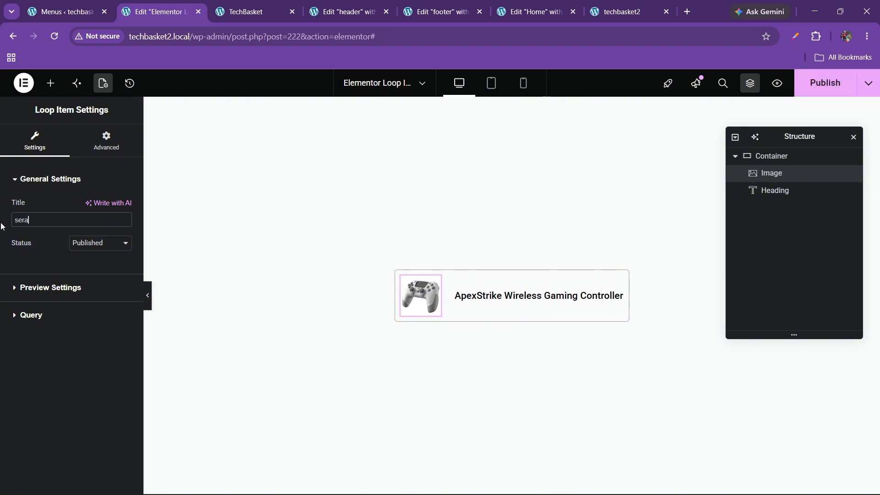
key(BackSpace)
key(BackSpace)
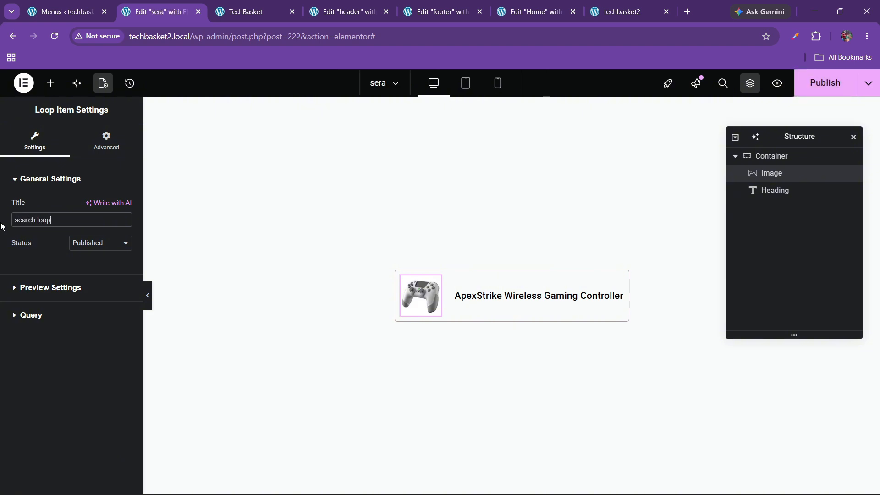
click(825, 83)
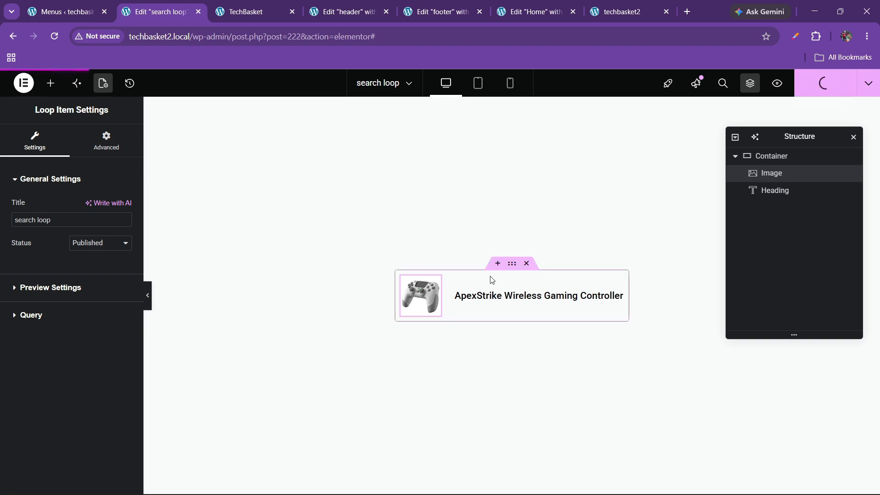
Step: Switch to the techbasket2 storefront and reload the page
click(240, 9)
click(619, 12)
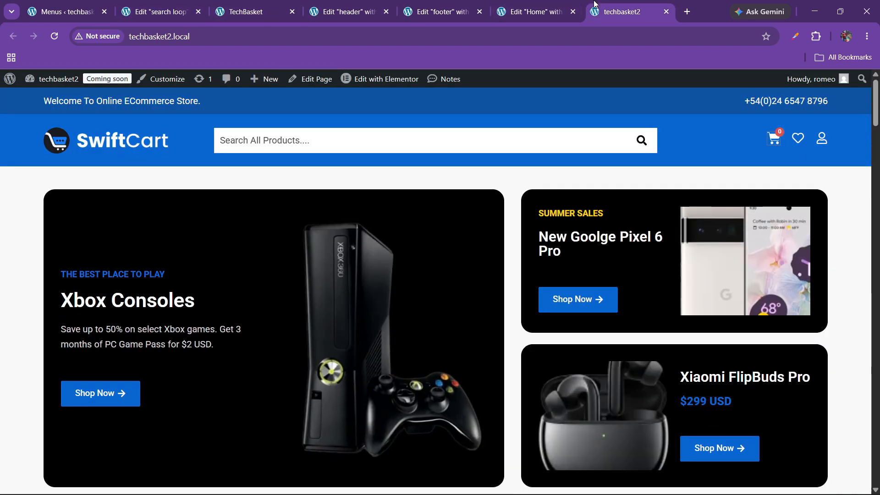
key(F5)
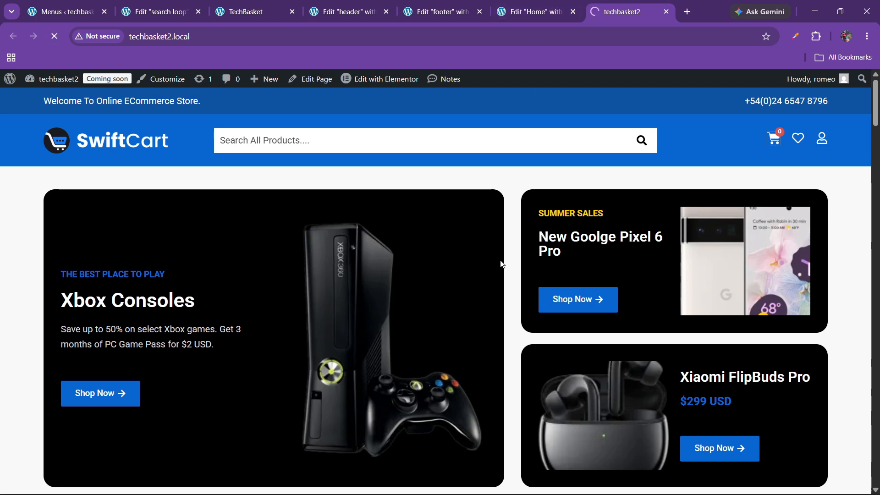
Step: In the header template's editor, enable live results on the Search widget and choose the "search loop" template for them
click(517, 11)
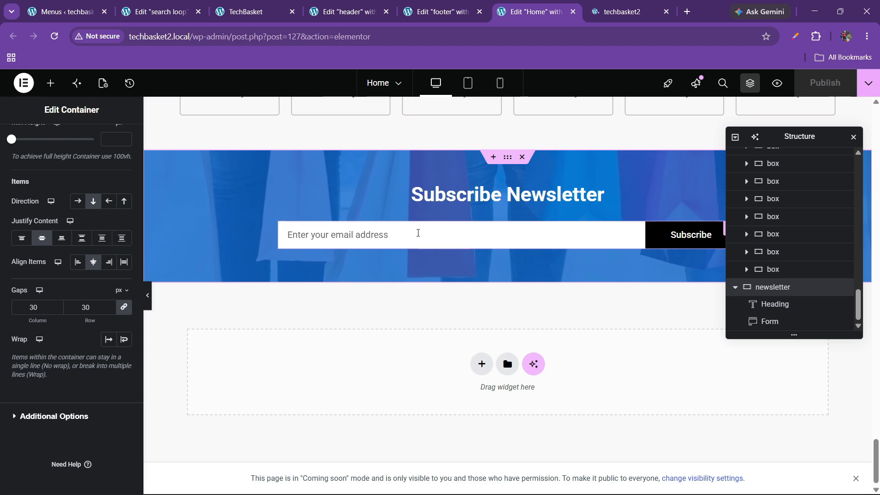
scroll(418, 233, up, 10)
click(342, 12)
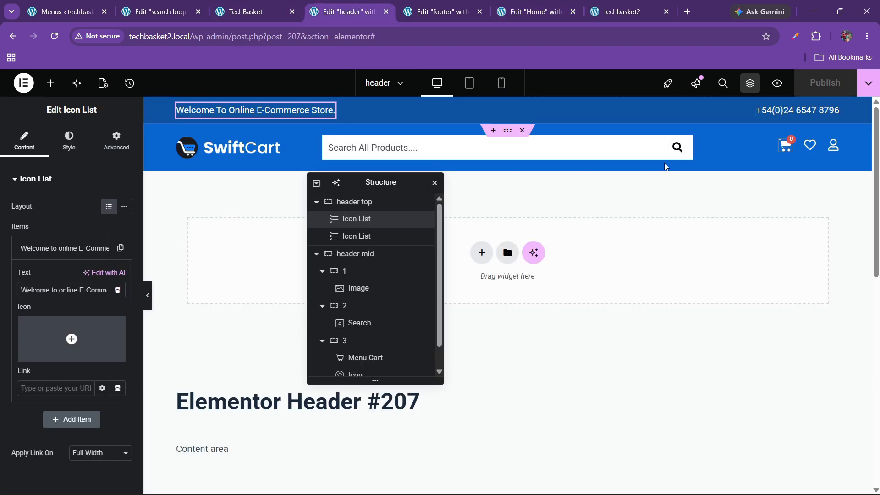
click(685, 143)
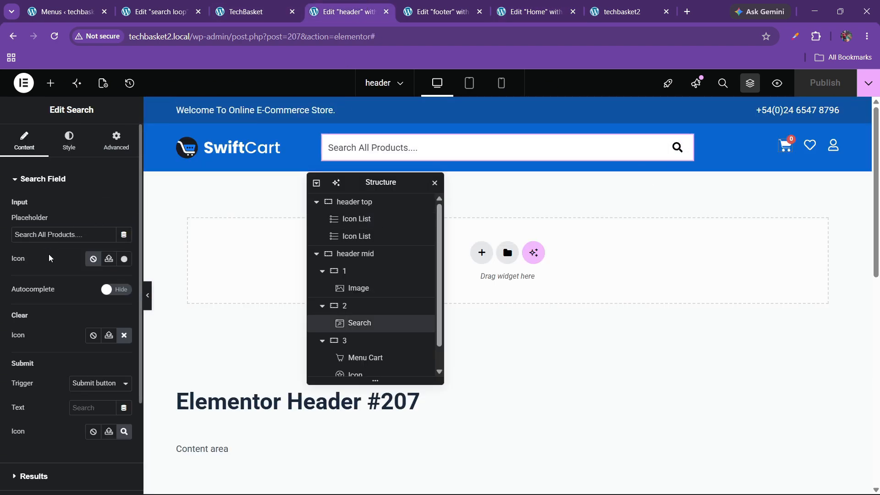
scroll(50, 258, down, 3)
click(44, 358)
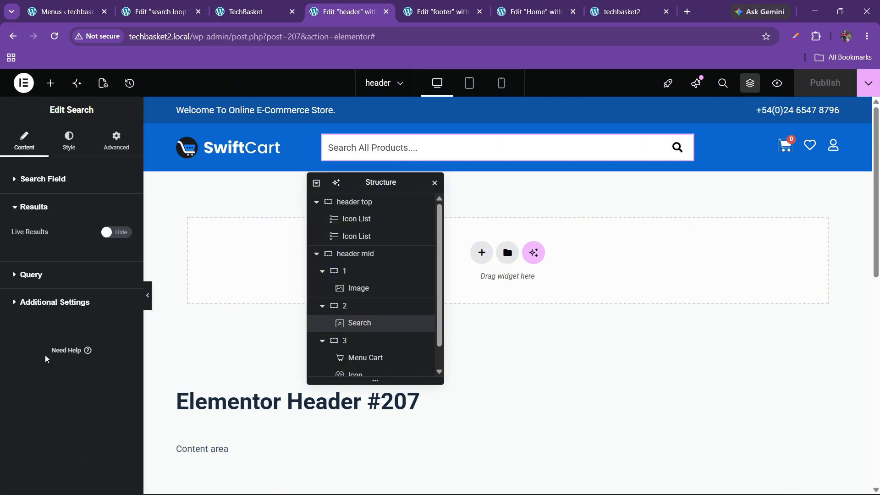
click(117, 233)
click(73, 269)
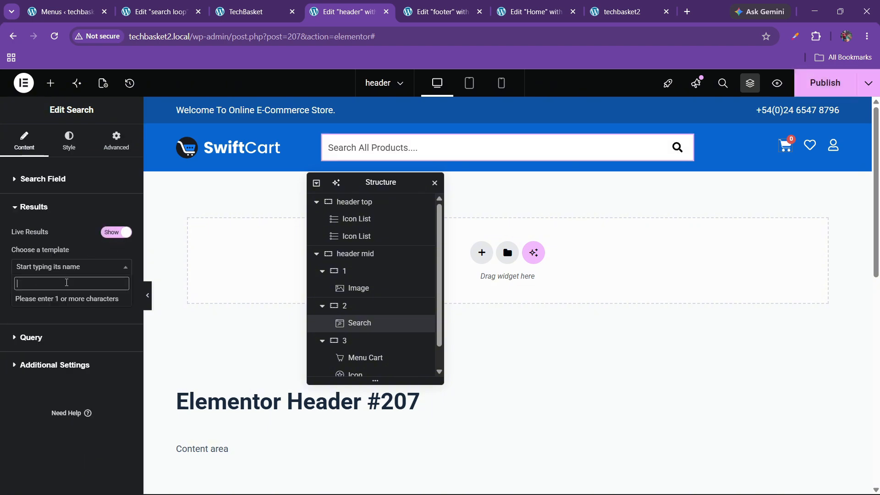
text(loop)
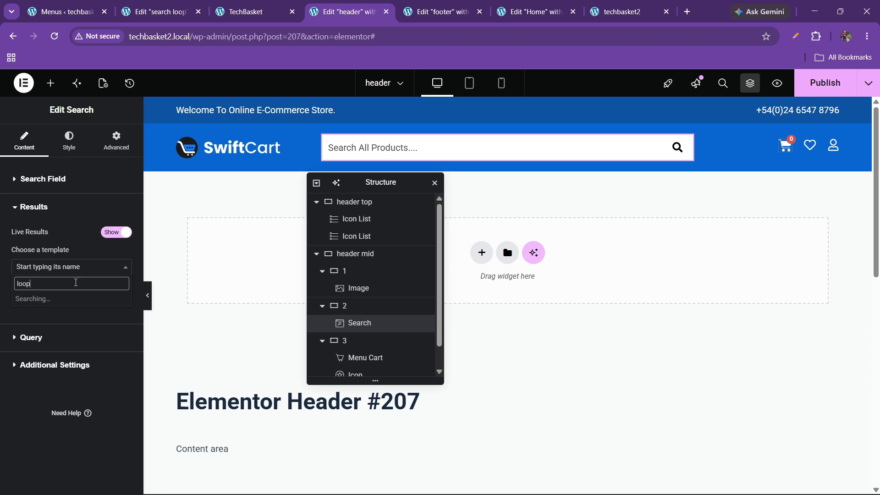
click(64, 300)
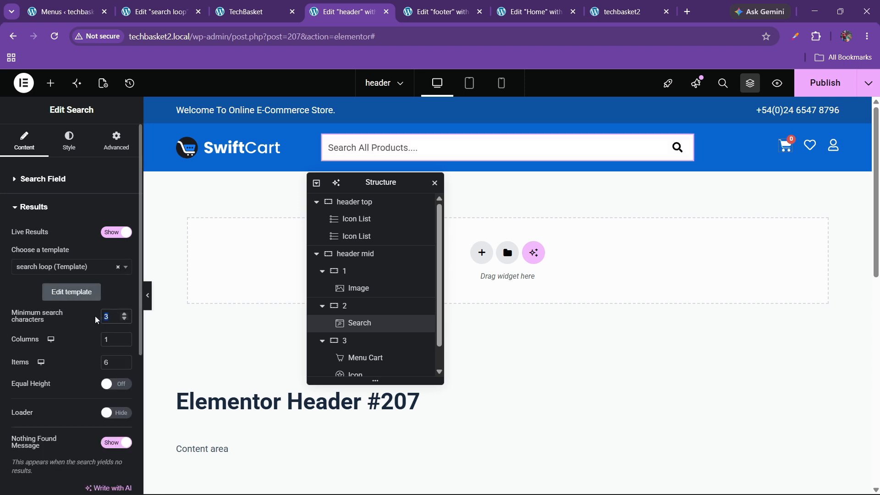
Step: Configure the live results with a minimum of 3 search characters, 2 columns and 6 items
text(2)
drag(57, 314, 63, 315)
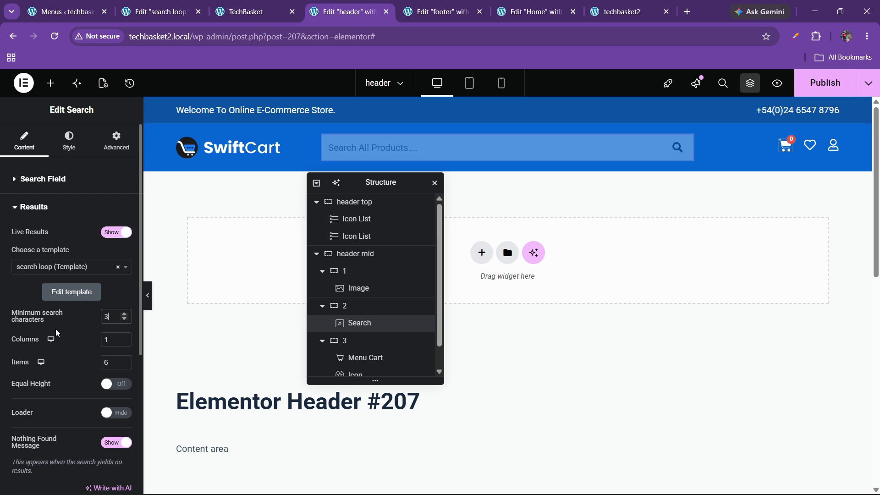
click(107, 339)
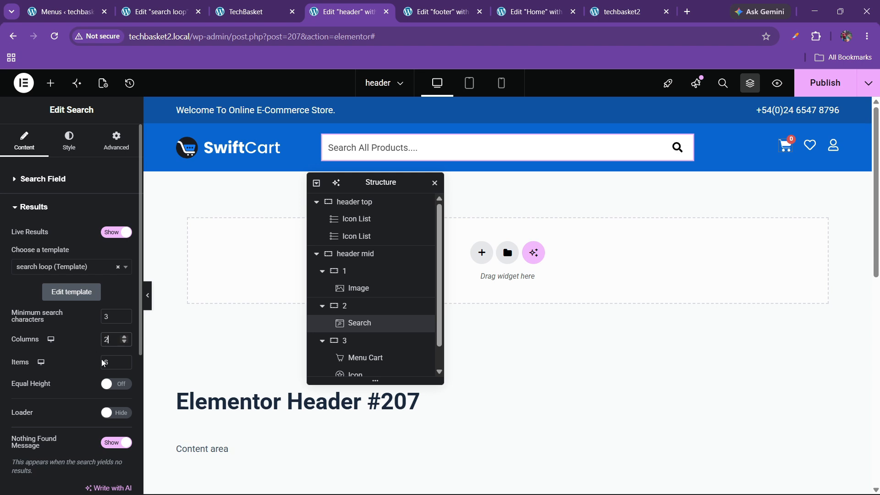
double_click(114, 362)
text(4)
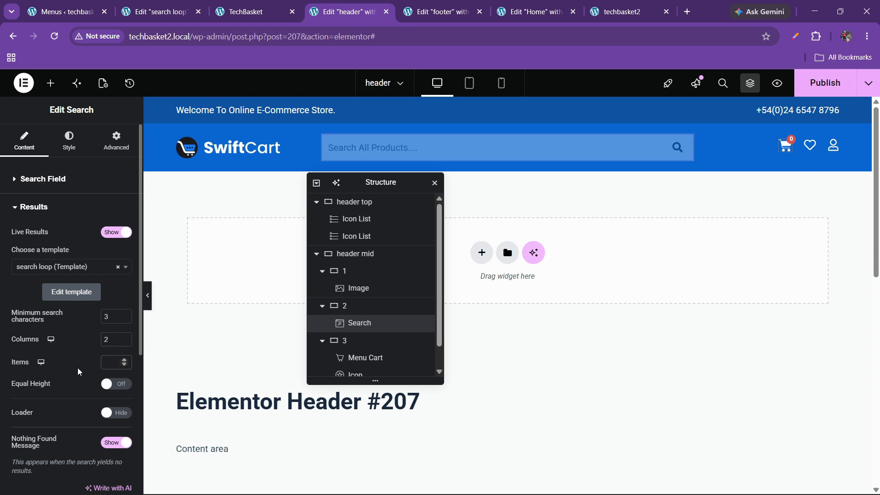
text(6)
Step: Turn on equal height and show the loader for the Search widget's live results
scroll(80, 371, down, 1)
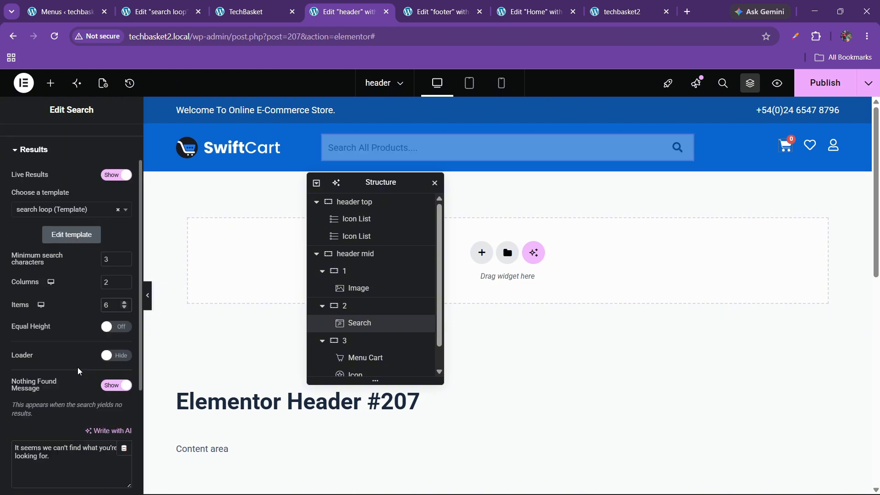
scroll(80, 371, down, 1)
click(116, 269)
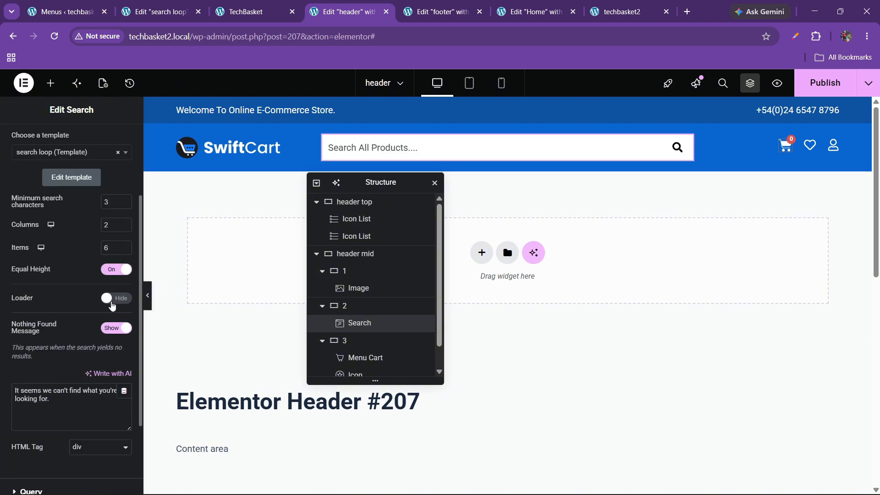
click(111, 302)
Step: Review the Search widget's query, additional and results style settings, keeping the results dropdown width at Search Field
scroll(91, 342, down, 2)
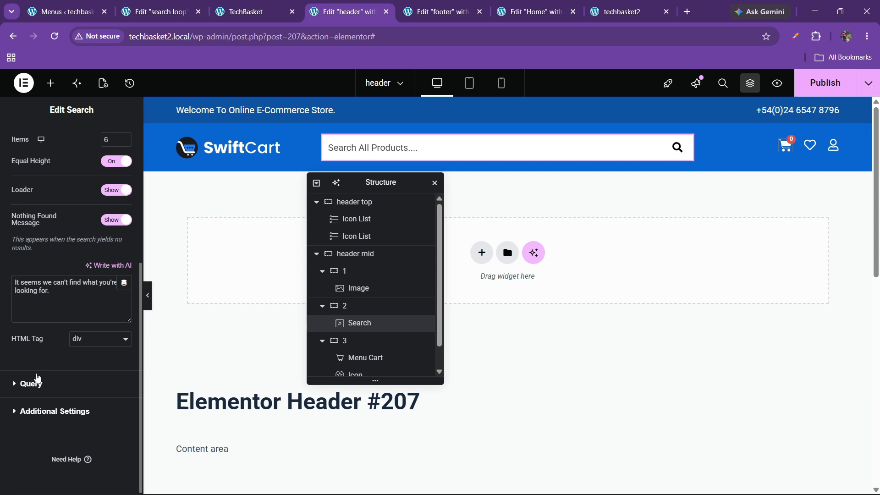
click(38, 381)
scroll(69, 362, down, 2)
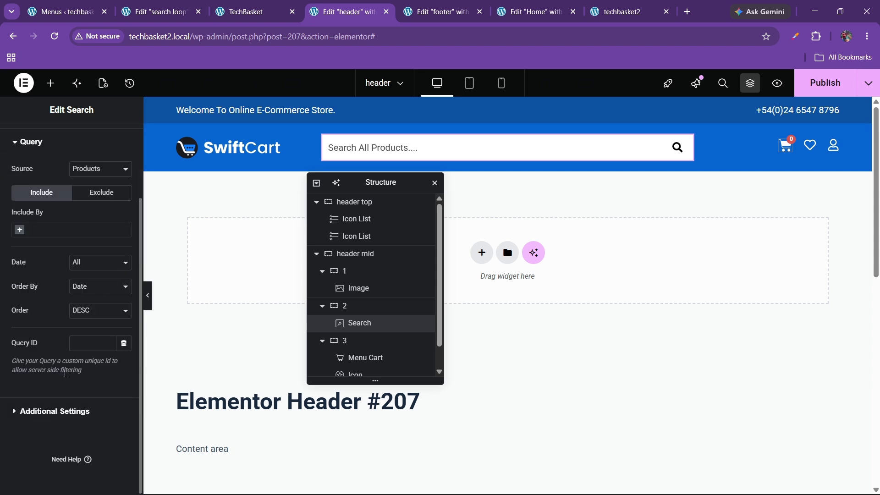
click(47, 411)
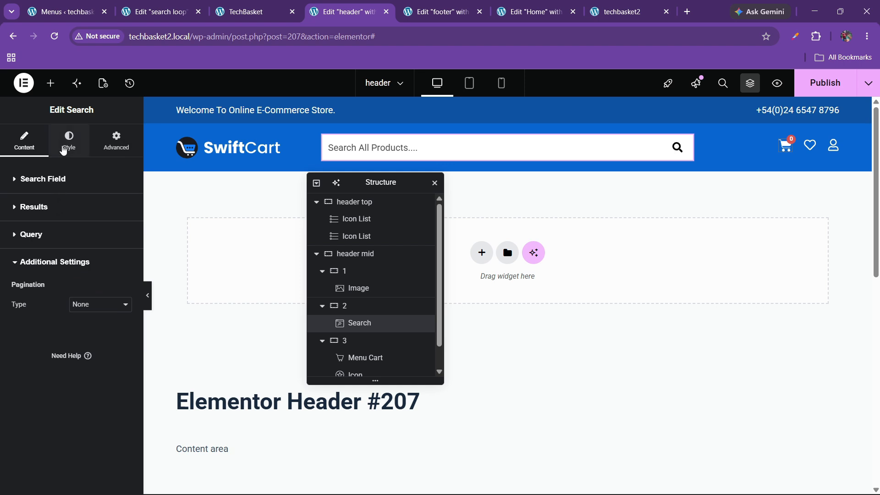
click(67, 148)
scroll(61, 282, down, 5)
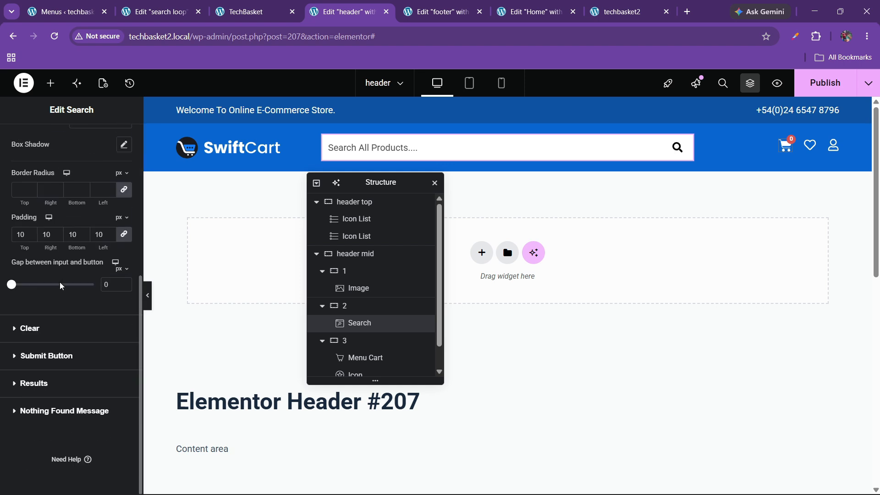
click(43, 383)
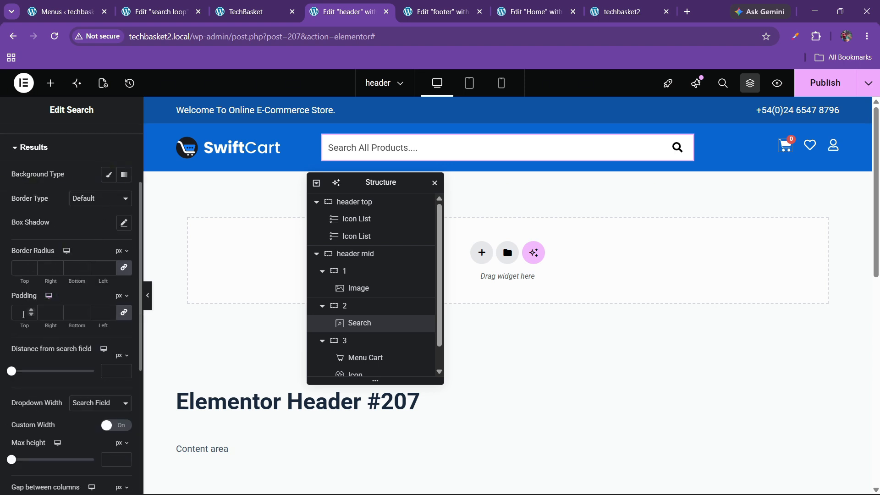
scroll(32, 362, down, 3)
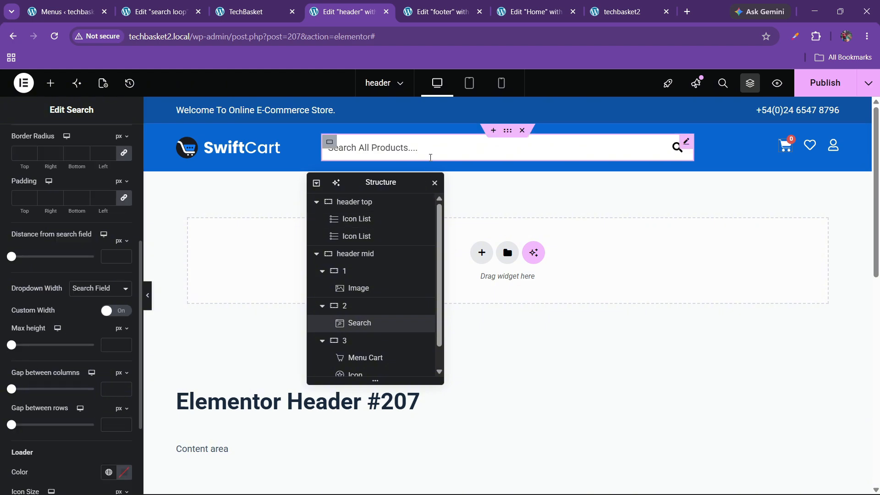
click(88, 294)
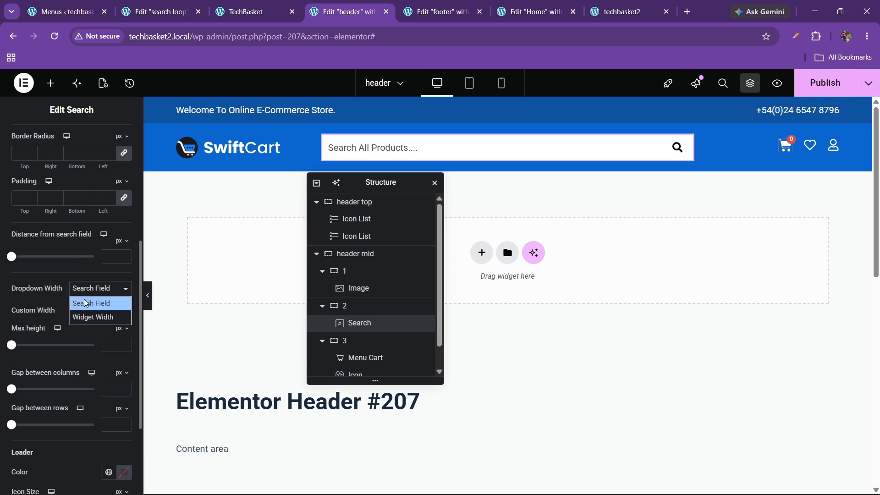
click(86, 303)
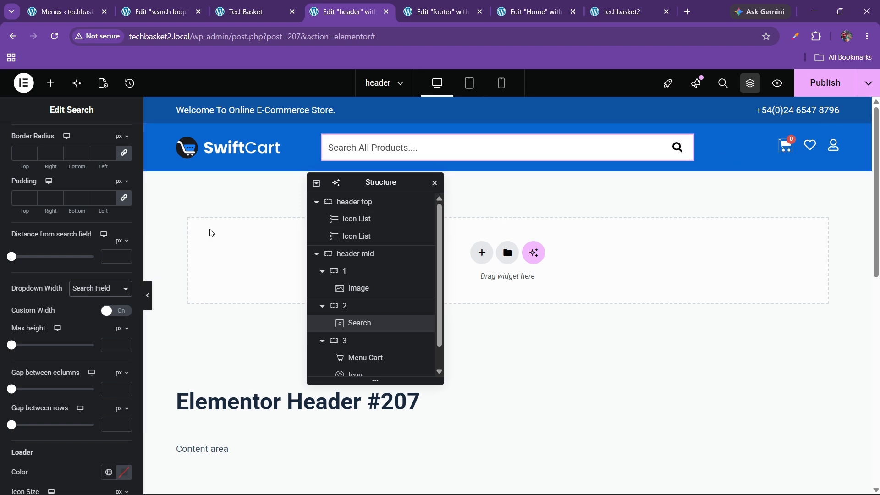
Step: Set the Search widget's loader colour to the global sky blue and its icon size to 20 px
scroll(67, 356, down, 3)
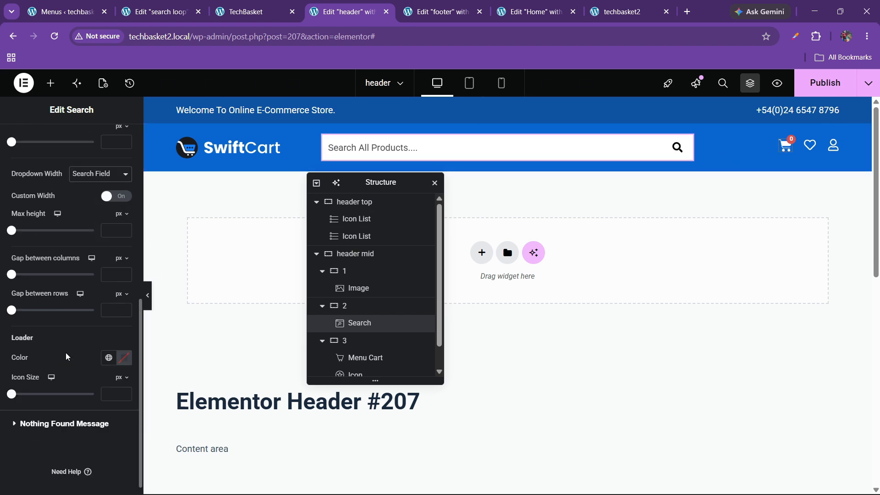
click(124, 357)
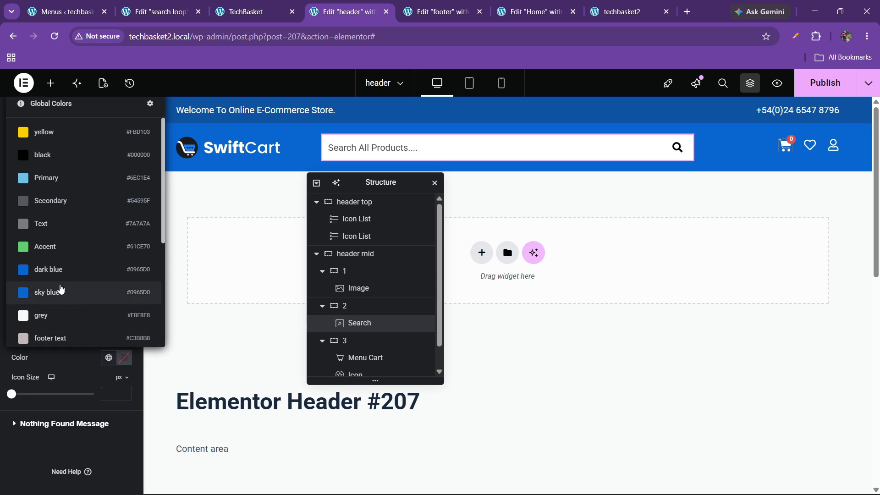
click(59, 298)
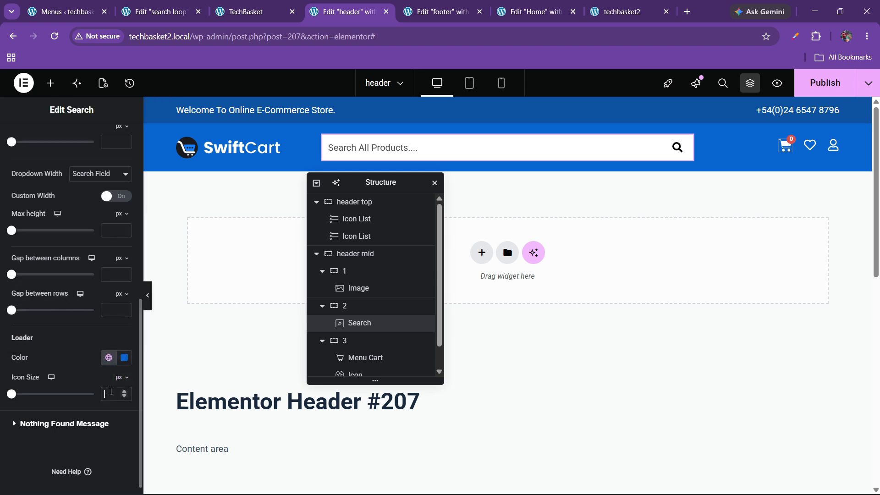
click(111, 391)
text(20)
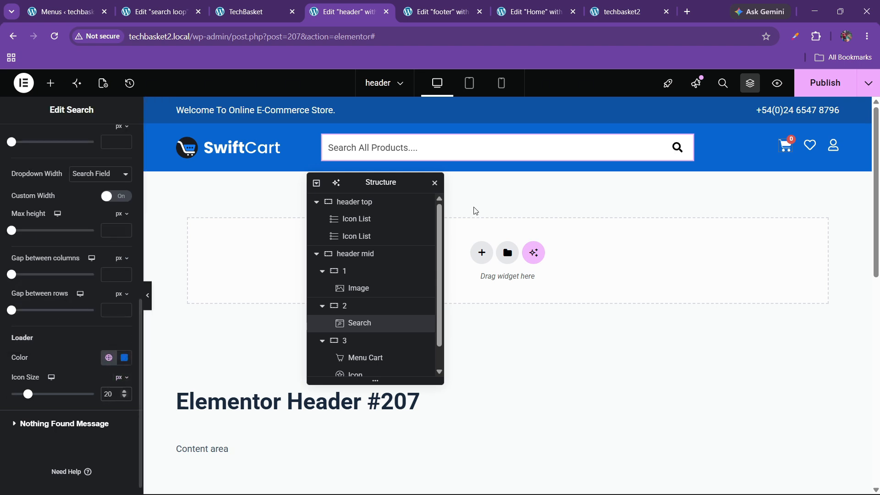
Step: Test the live results in the editor preview by searching for "gaming", and move the Structure window clear of the results
text(g)
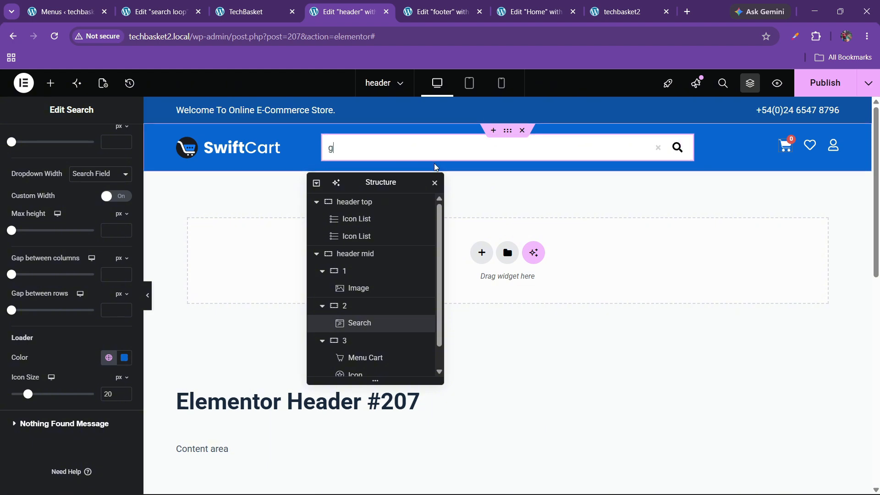
text(aming)
drag(365, 181, 209, 212)
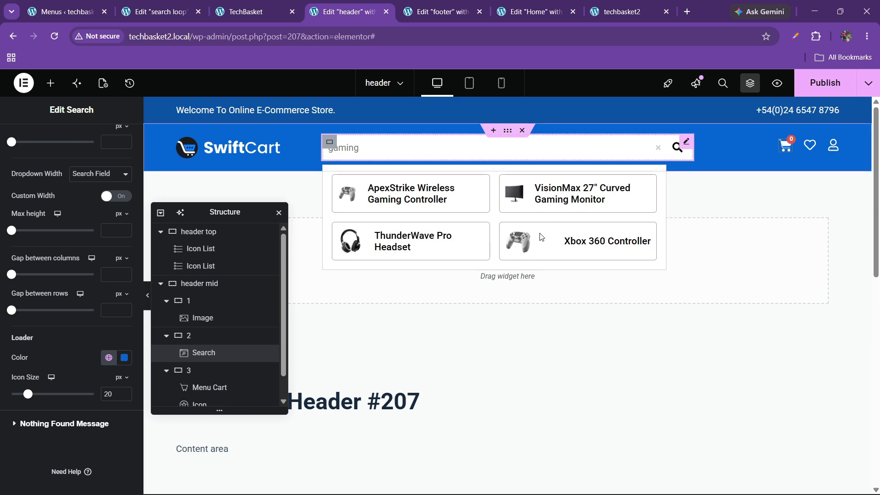
Step: Save the header template, reload the techbasket2 storefront and search it for "gaming"
key(ctrl+s)
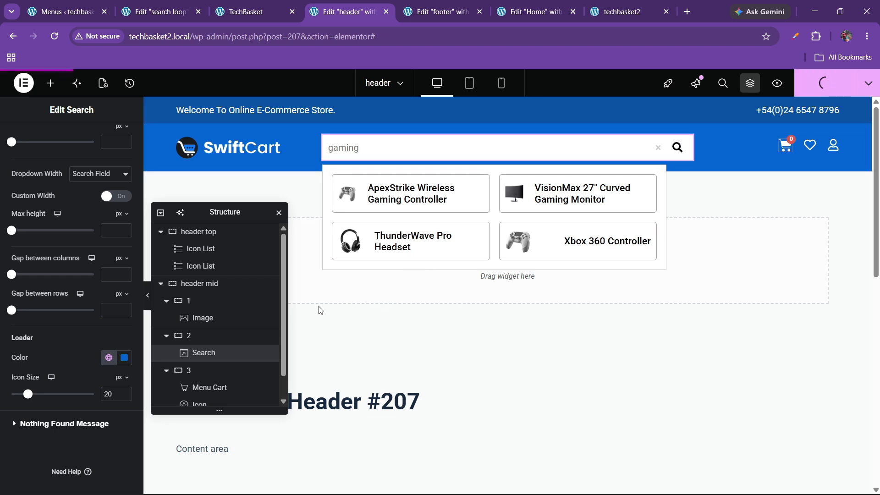
click(619, 12)
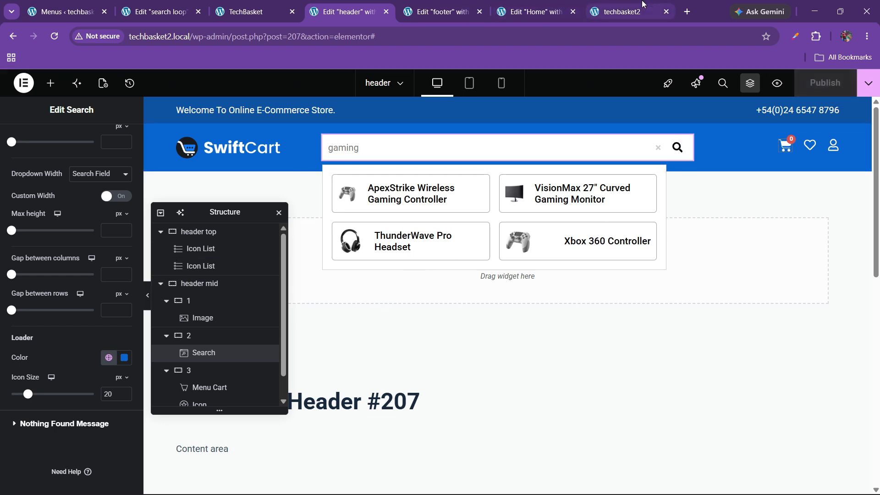
click(54, 36)
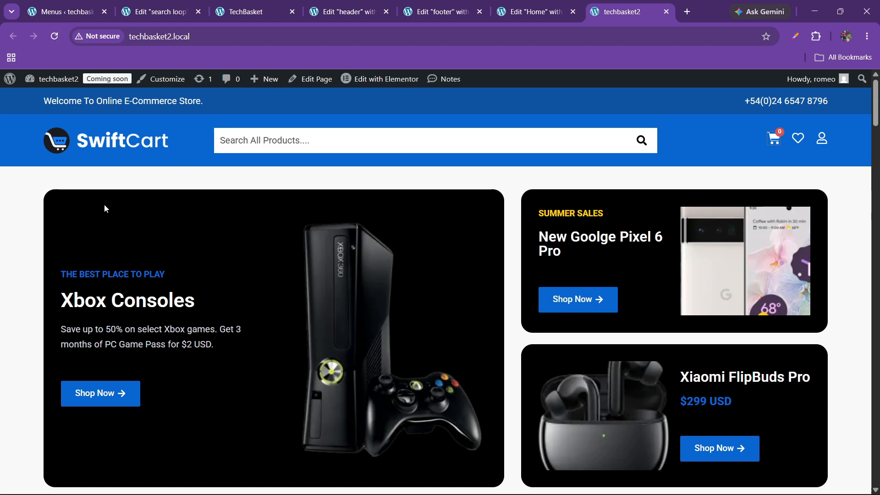
click(280, 149)
text(gaming)
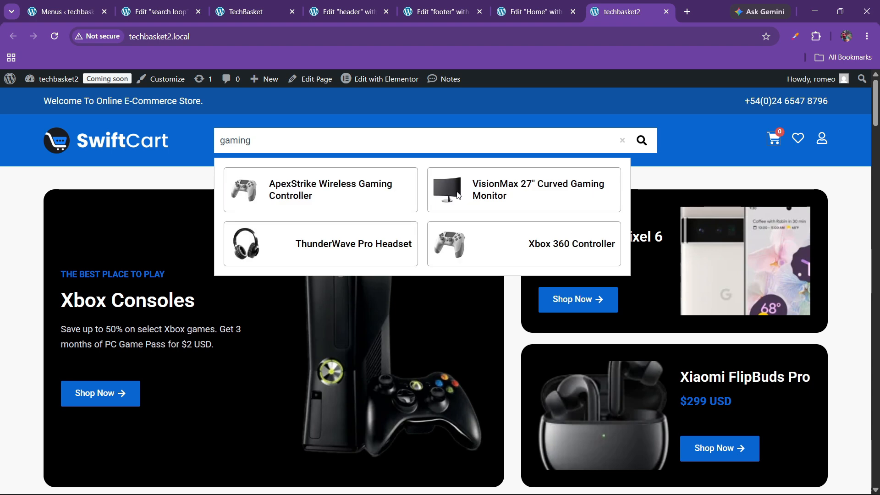
Step: Open the VisionMax 27" Curved Gaming Monitor result in a new tab, look through its product page and close it
right_click(493, 190)
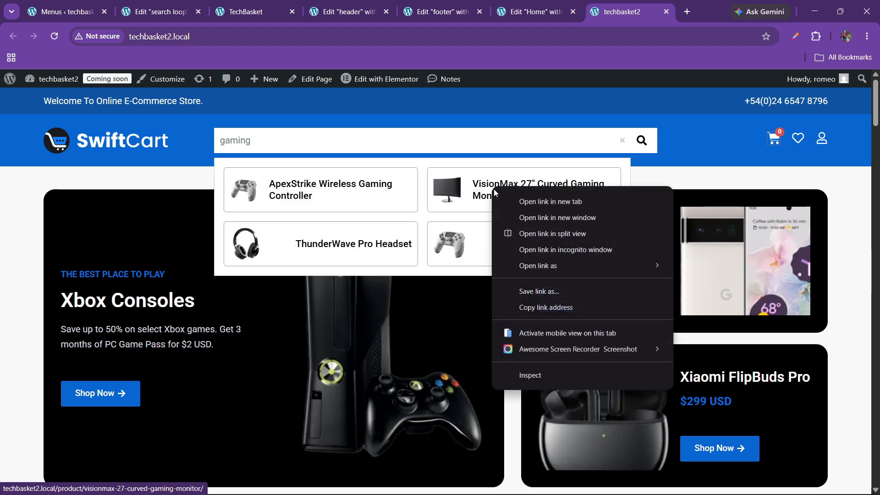
click(509, 198)
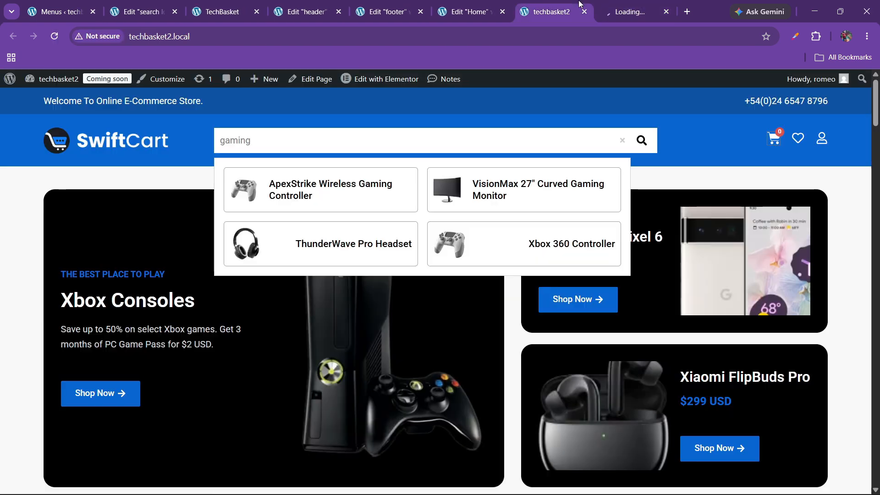
click(620, 12)
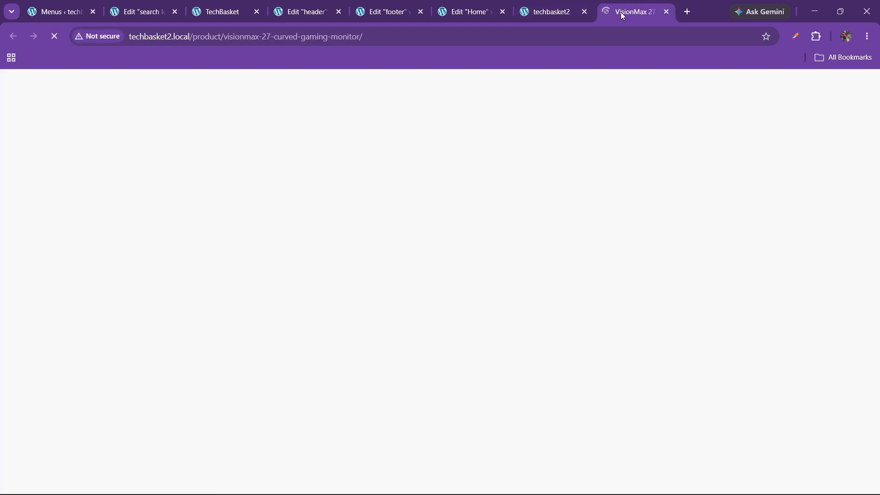
scroll(428, 353, down, 12)
scroll(428, 354, up, 4)
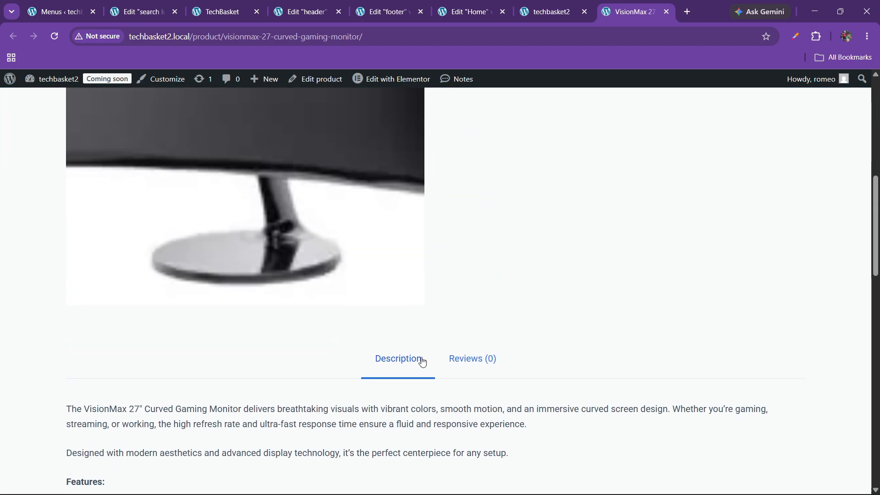
scroll(419, 354, down, 11)
scroll(418, 354, up, 9)
scroll(418, 354, up, 9)
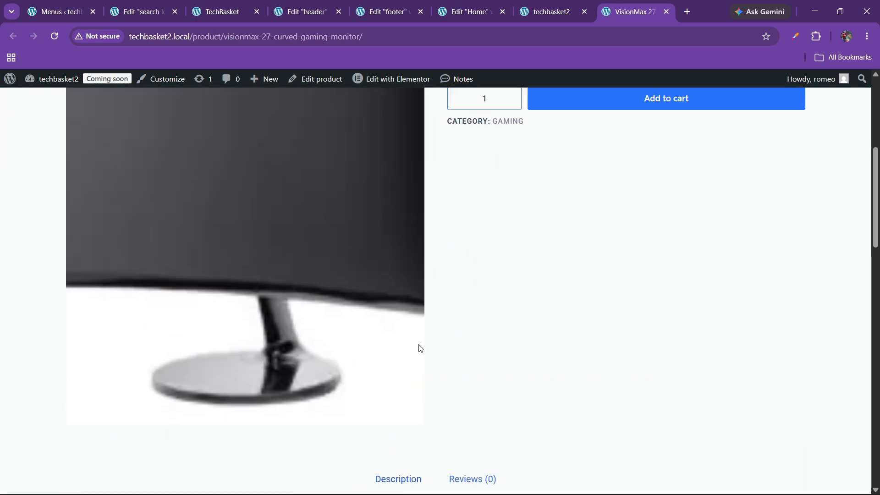
click(667, 12)
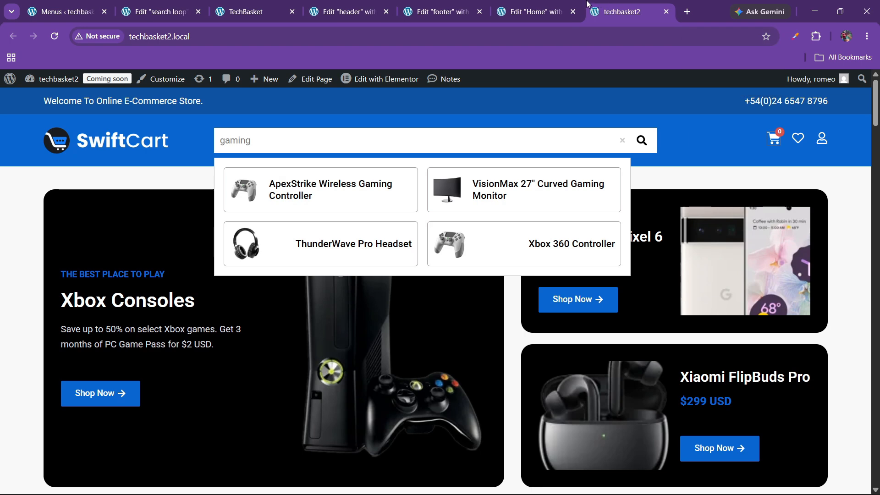
Step: Dismiss the live results in the header editor, move the Structure window aside and examine the TechBasket reference site's header
click(533, 11)
click(447, 3)
click(348, 11)
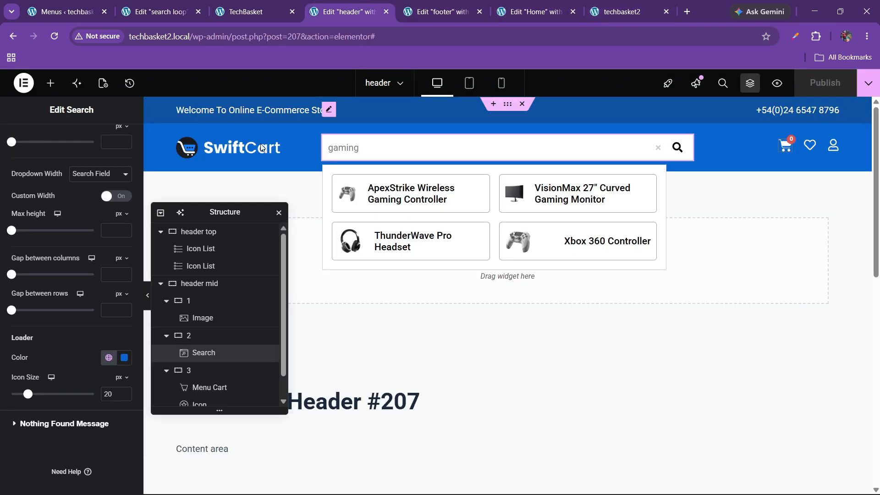
click(725, 251)
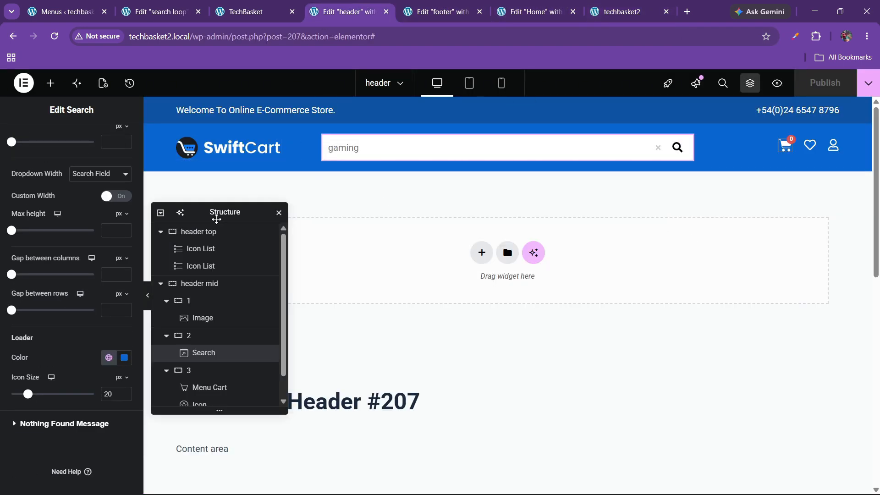
drag(216, 219, 564, 197)
mouse_move(496, 486)
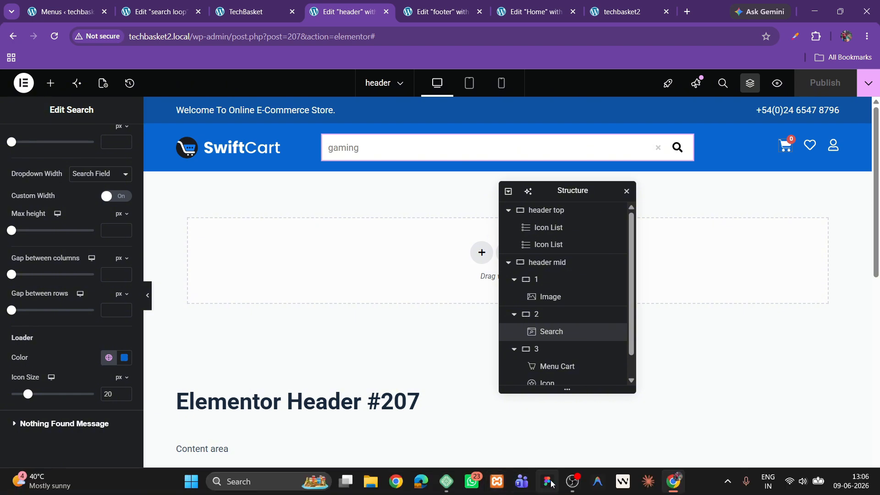
click(161, 12)
click(249, 11)
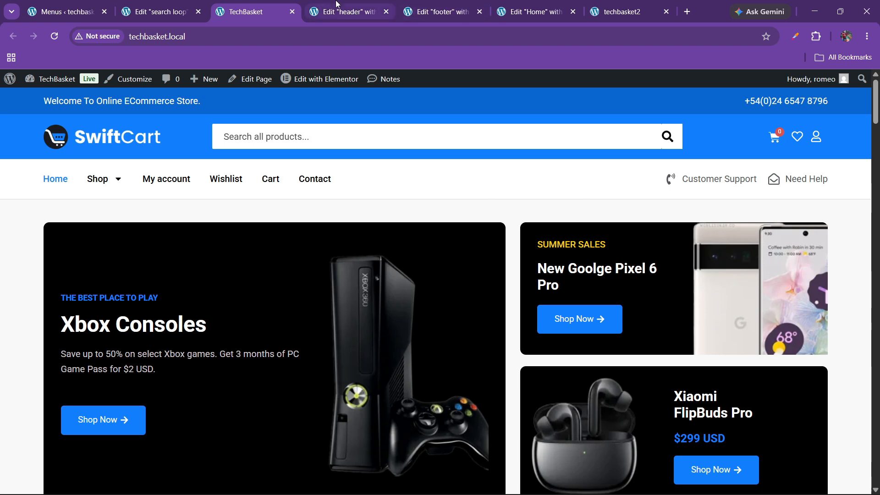
Step: Back in the header editor, add a row-direction flexbox container below header mid and rename it "header last"
click(348, 11)
drag(568, 207, 622, 203)
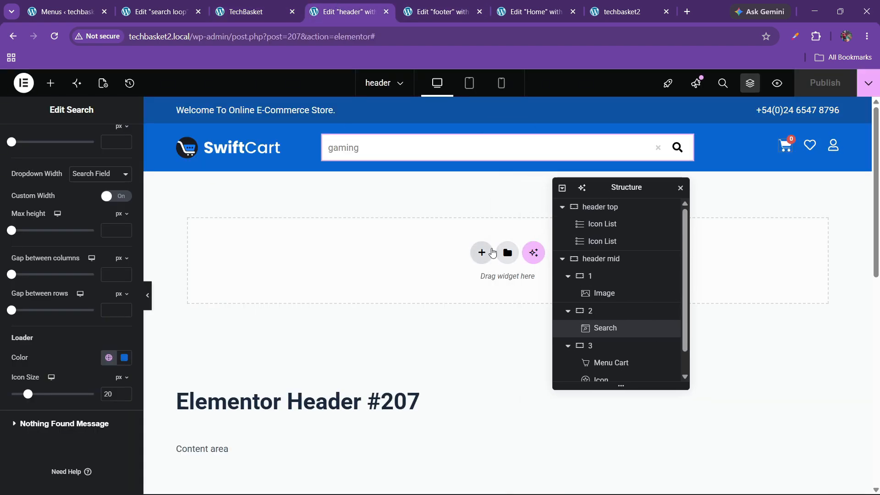
click(481, 251)
click(474, 286)
click(414, 279)
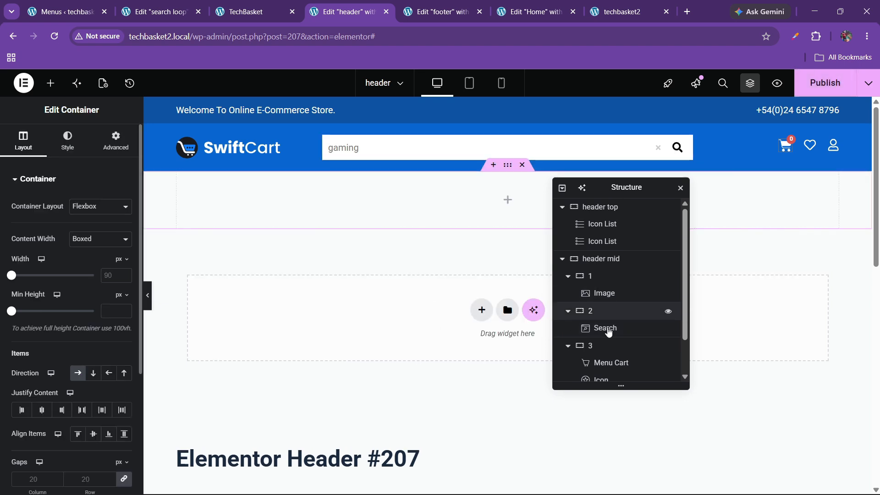
scroll(610, 334, down, 1)
double_click(600, 375)
text(header last)
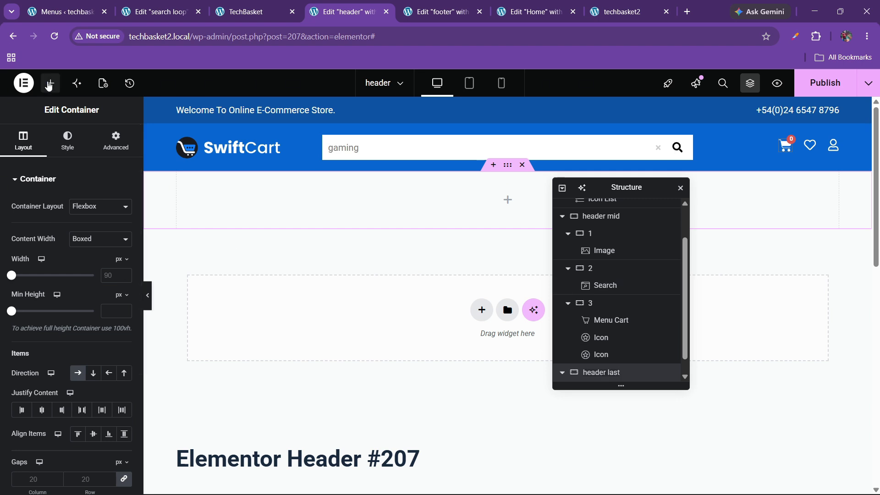
Step: Add a WordPress Menu widget to the header last container and set the container's top and bottom padding to 10 px
click(51, 83)
drag(108, 306, 256, 202)
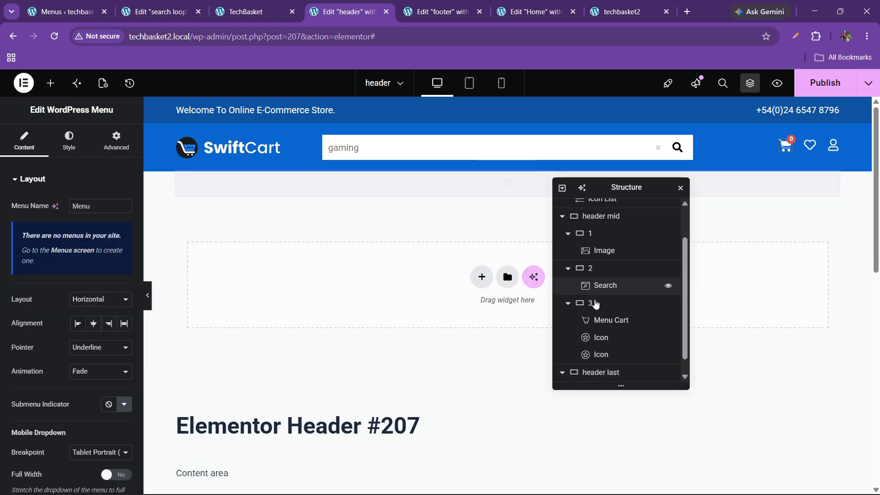
click(588, 355)
click(116, 139)
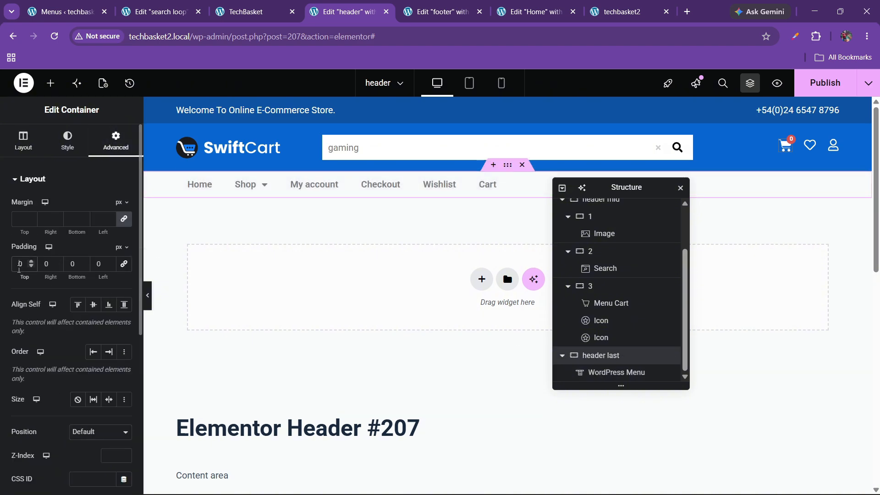
text(1)
key(Tab)
key(Tab)
text(10)
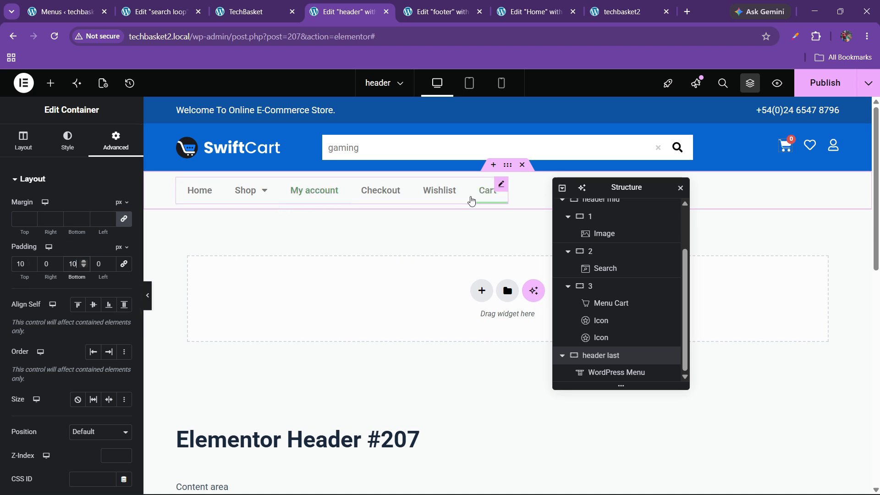
Step: Set the WordPress Menu widget's pointer to Text and its animation to None
click(502, 191)
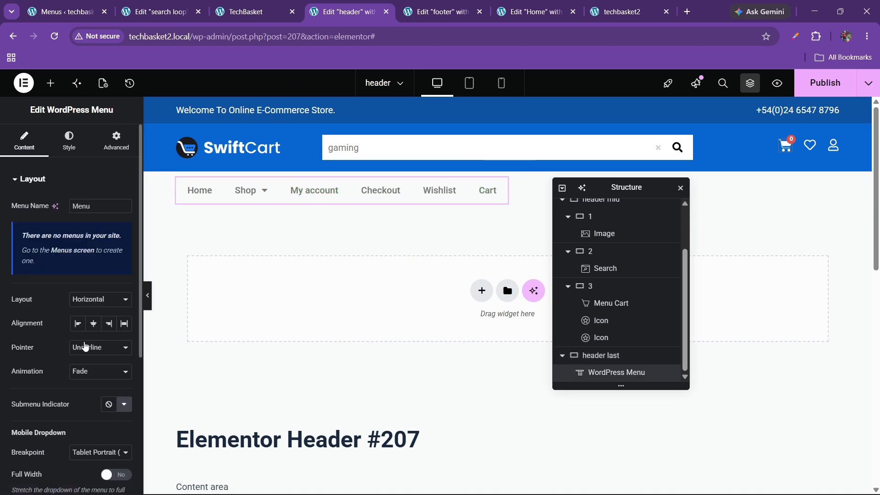
click(85, 347)
click(87, 442)
scroll(49, 347, down, 3)
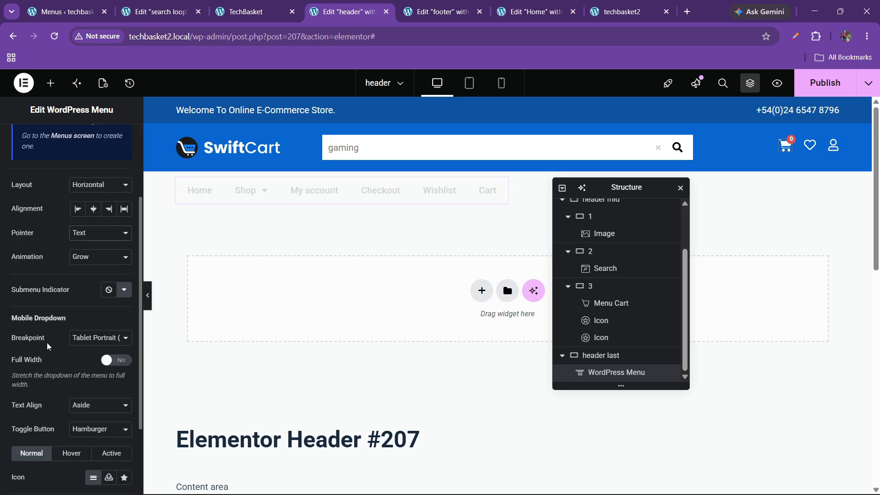
click(91, 268)
click(88, 357)
Step: Make the menu's mobile dropdown full width with its text aligned to Center
click(116, 359)
click(85, 405)
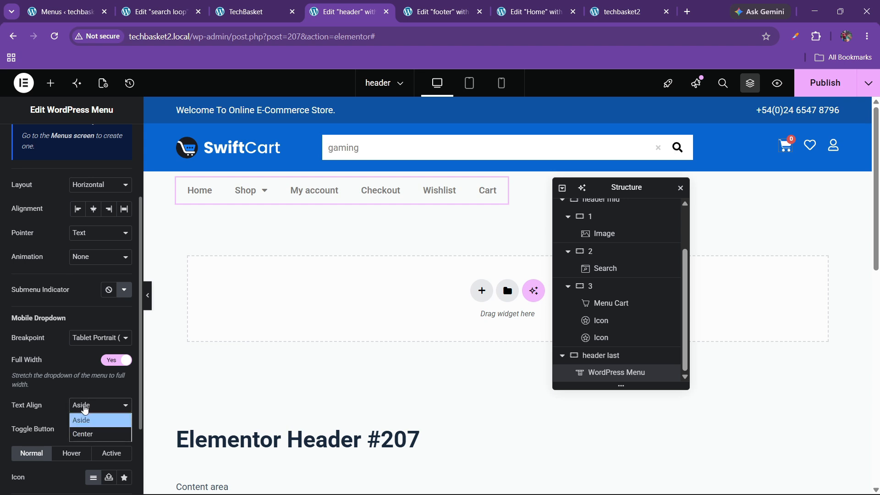
click(83, 430)
scroll(57, 365, down, 2)
scroll(51, 349, up, 5)
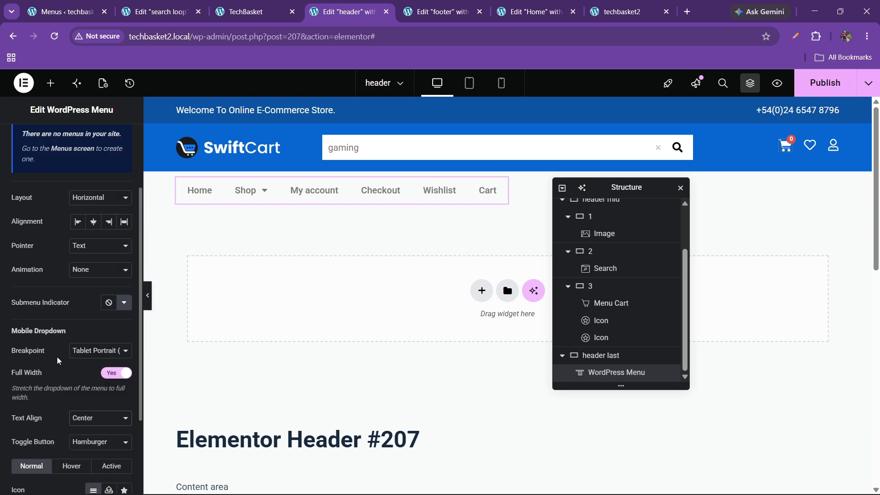
Step: Set the main menu's normal text color to black
click(69, 142)
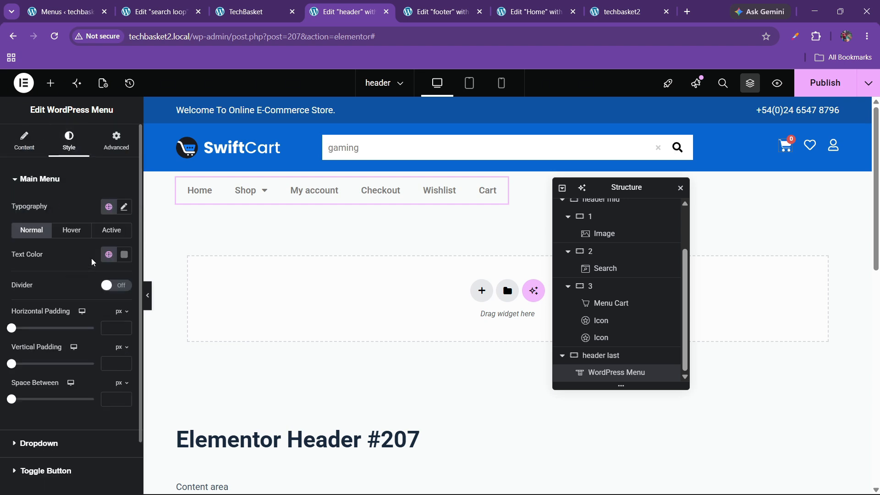
click(124, 254)
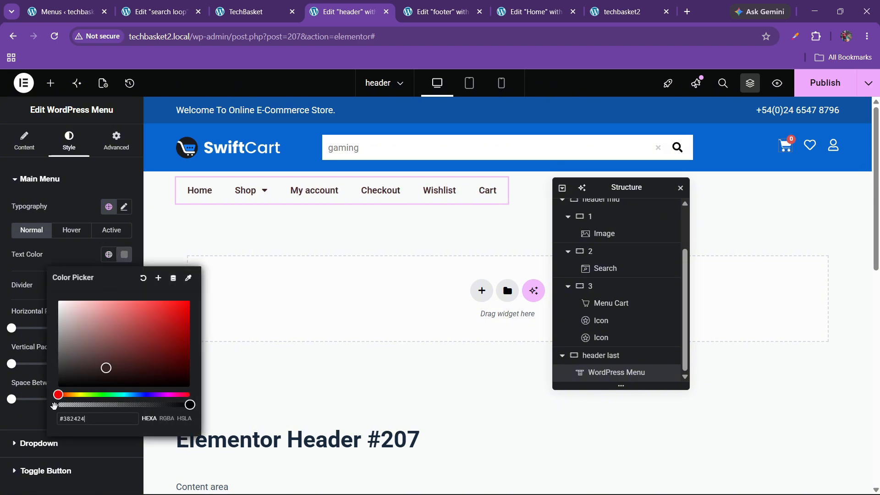
drag(105, 367, 54, 406)
click(90, 252)
Step: Set the main menu typography to size 15 px and weight 500 (Medium)
click(123, 208)
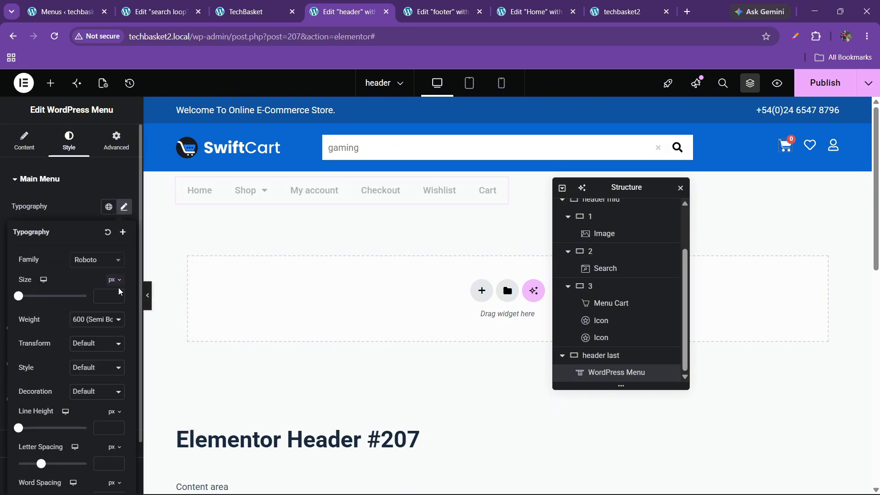
drag(119, 293, 118, 298)
click(118, 296)
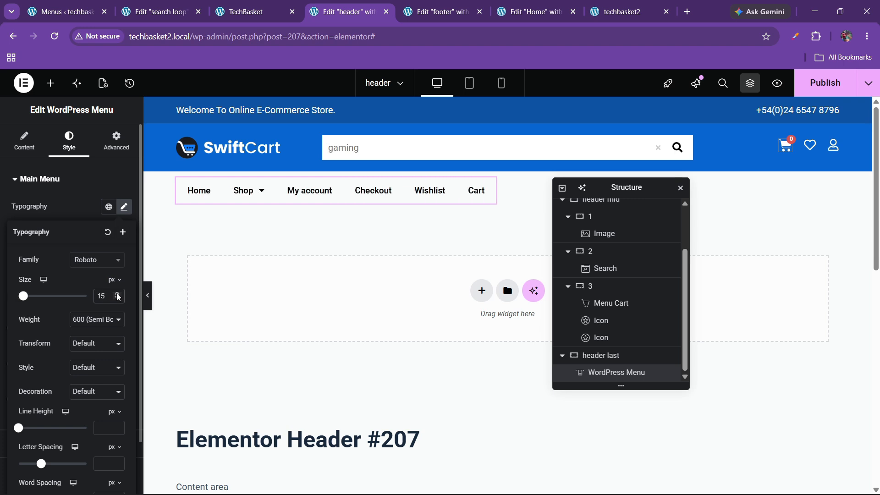
click(91, 319)
click(82, 392)
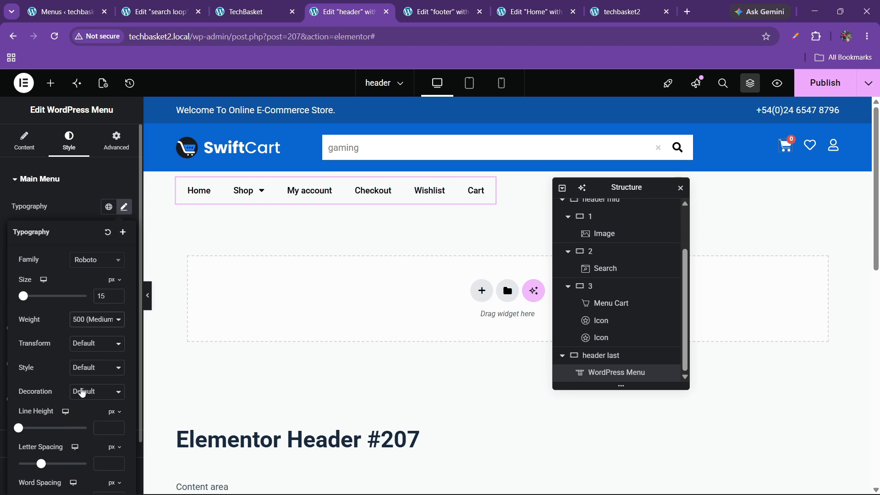
click(82, 228)
Step: Assign the main menu's hover text the dark blue global color and its active text the sky blue one
click(72, 229)
click(108, 255)
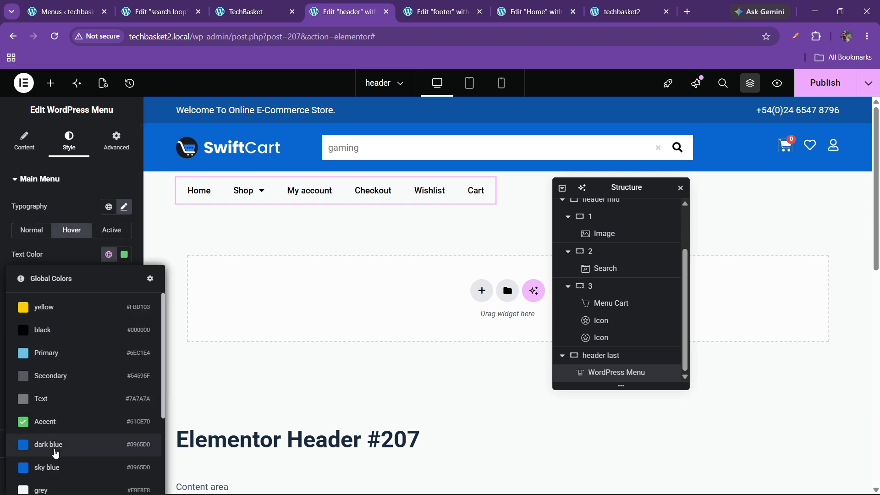
click(55, 453)
click(111, 229)
click(109, 255)
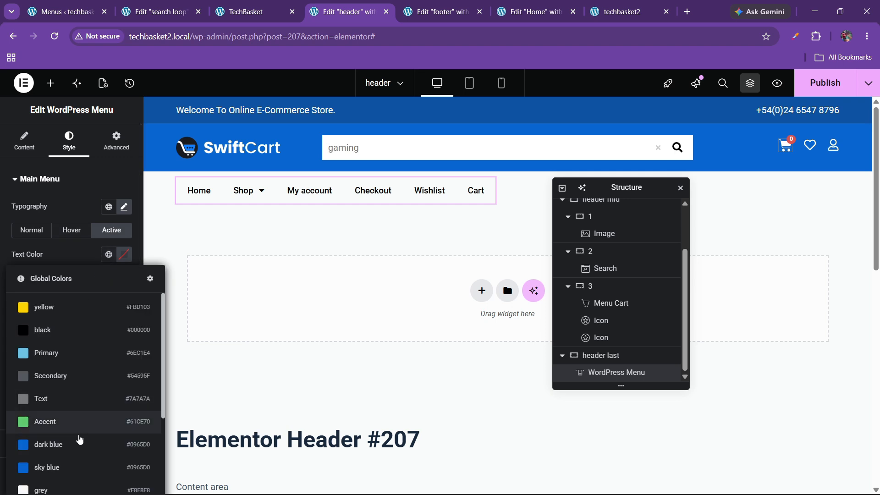
click(68, 466)
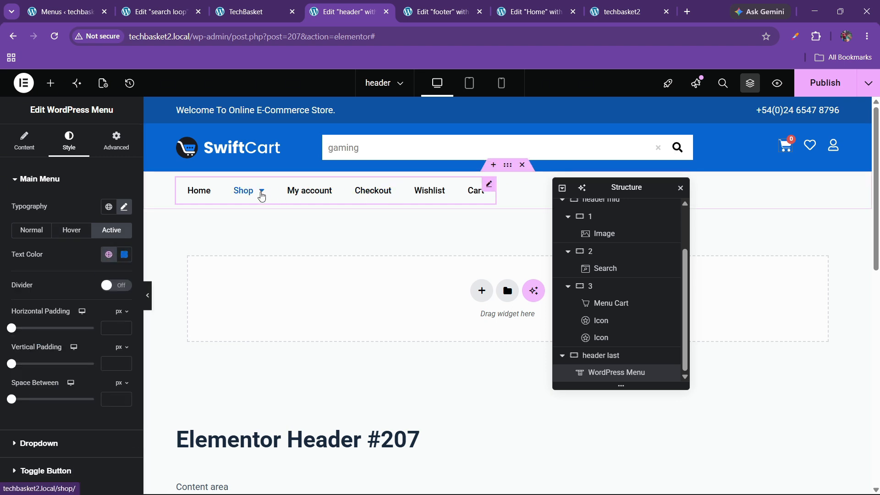
Step: Give the menu dropdown's hover state the sky blue global background color and white #FFFFFF text
scroll(32, 232, down, 2)
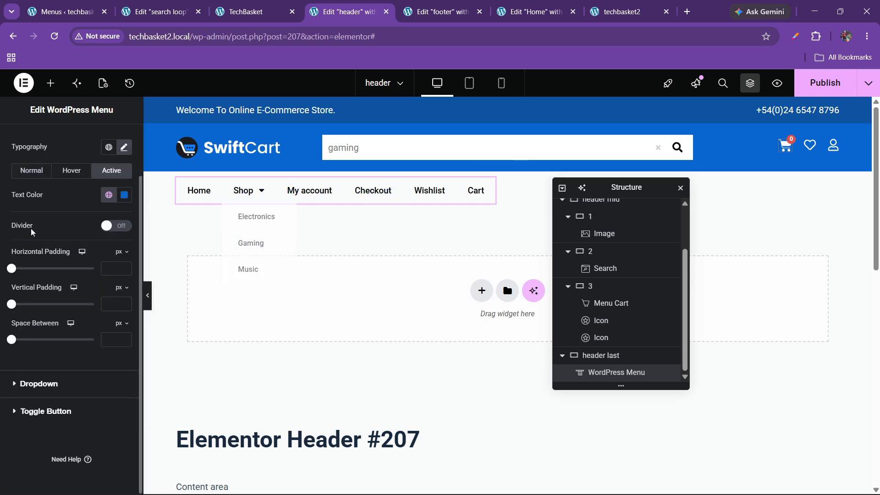
click(25, 383)
scroll(76, 253, down, 3)
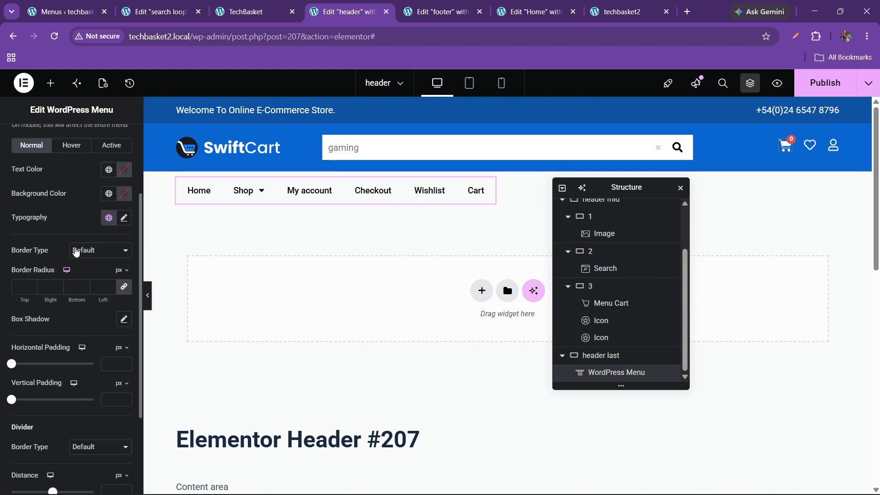
click(72, 146)
click(108, 193)
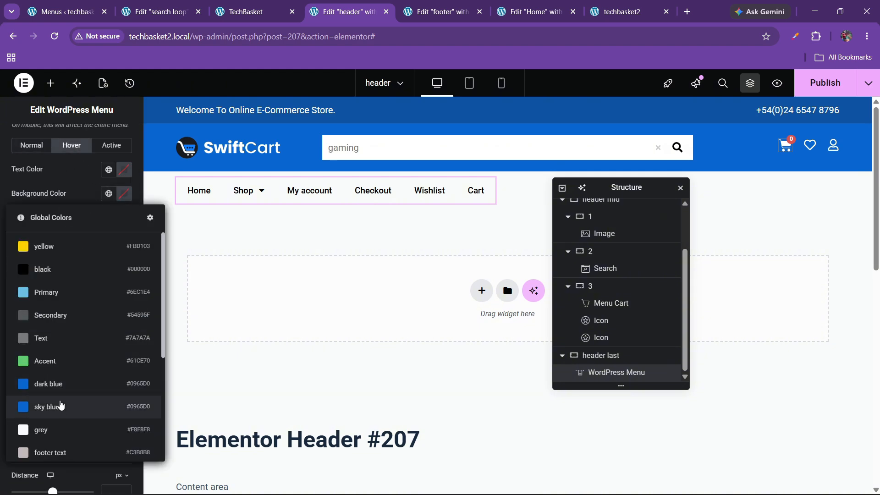
click(61, 404)
click(123, 169)
click(57, 215)
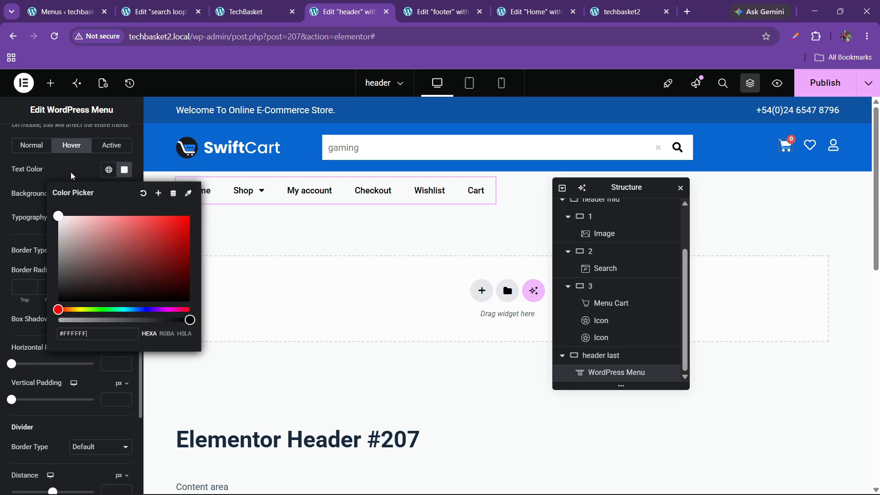
Step: Give the dropdown's active state the dark blue global background color and white #FFFFFF text
click(103, 149)
click(103, 149)
click(109, 193)
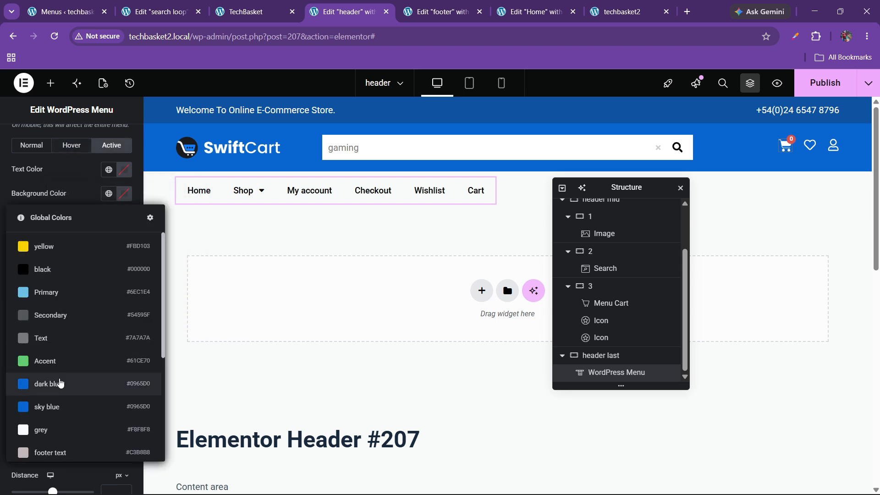
click(60, 383)
click(124, 171)
click(57, 216)
click(43, 172)
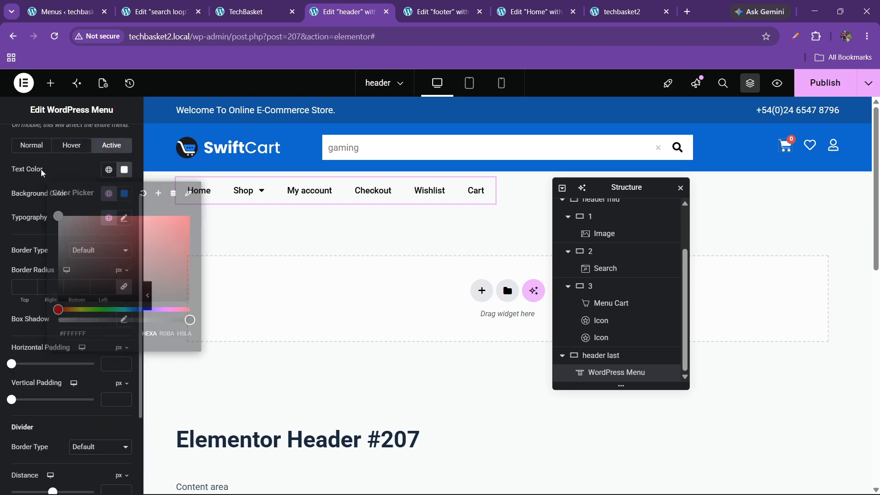
Step: Set the vertical padding of the menu's dropdown items to 10 px
scroll(36, 271, down, 3)
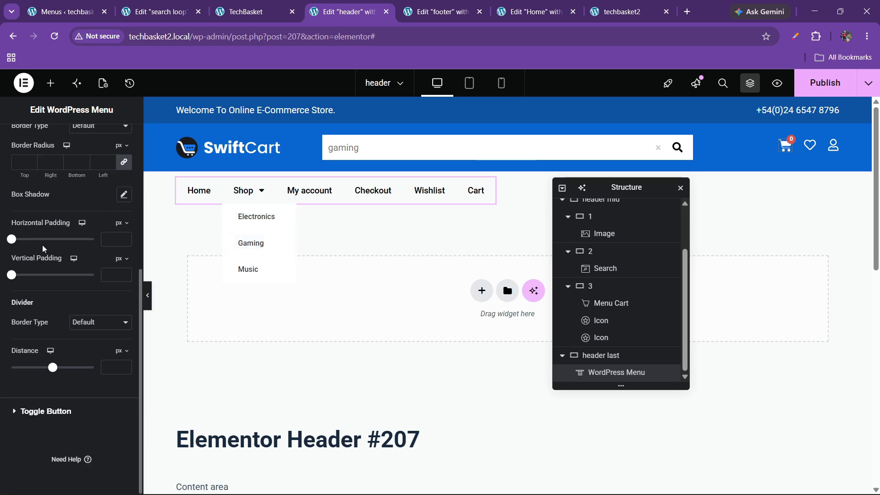
scroll(36, 271, up, 4)
click(30, 191)
scroll(14, 298, down, 1)
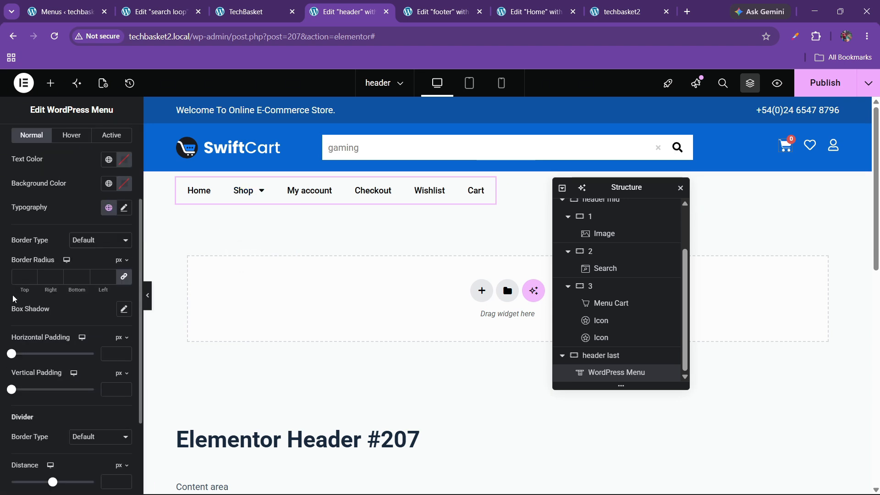
scroll(28, 310, down, 3)
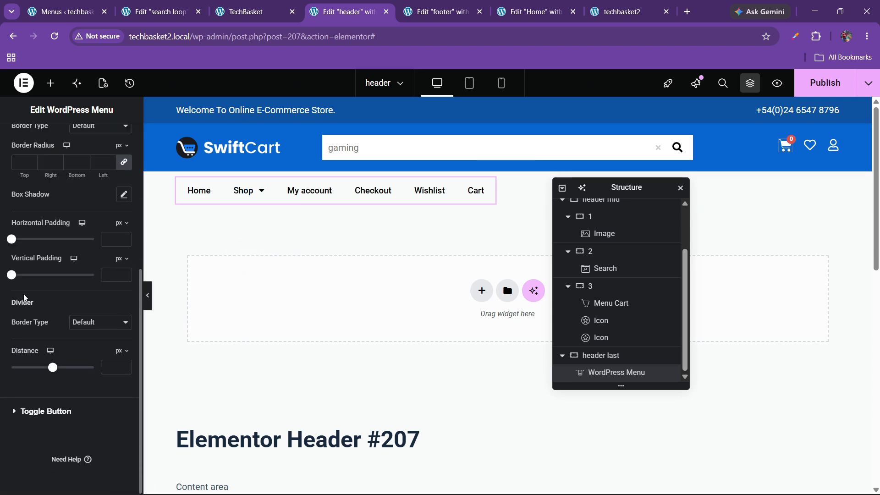
click(125, 273)
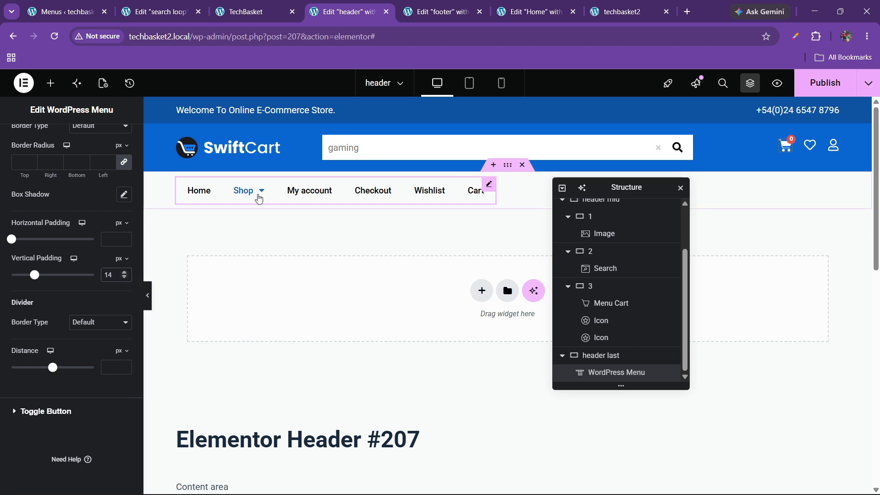
click(126, 277)
click(125, 277)
click(125, 277)
click(125, 277)
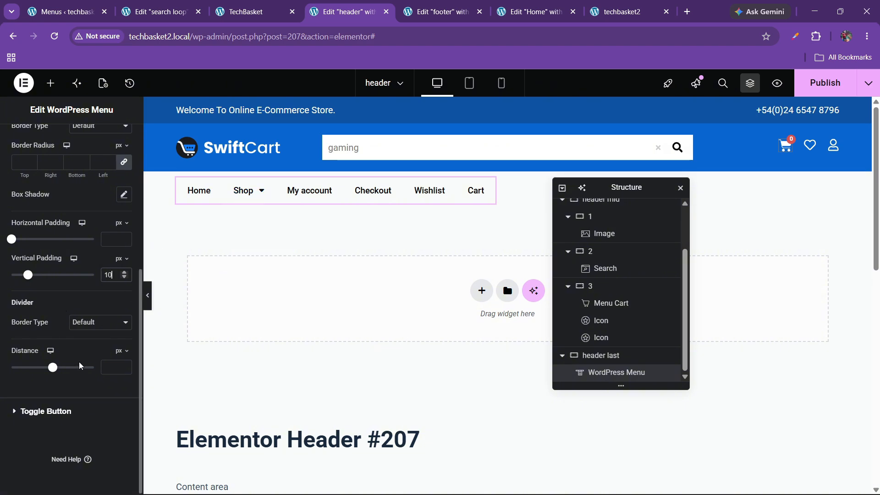
Step: Try dropdown distances of 20 px and 10 px from the menu, and clear the distance value
click(116, 365)
text(20)
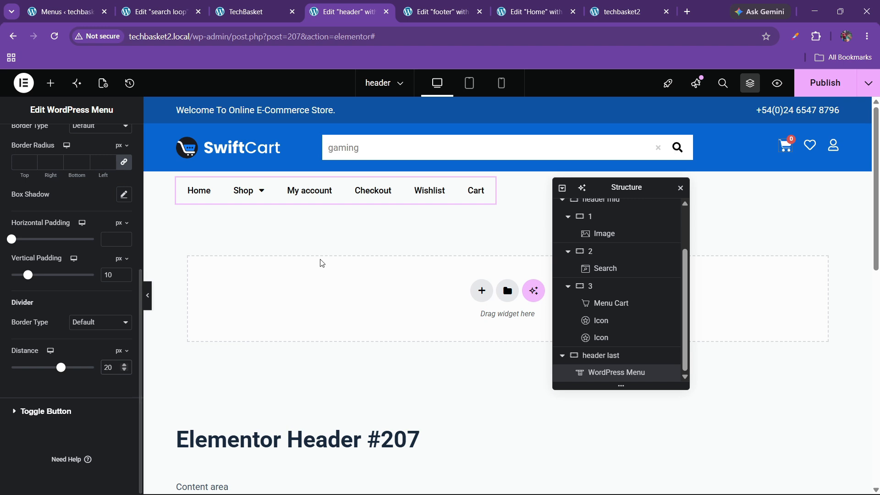
mouse_move(258, 212)
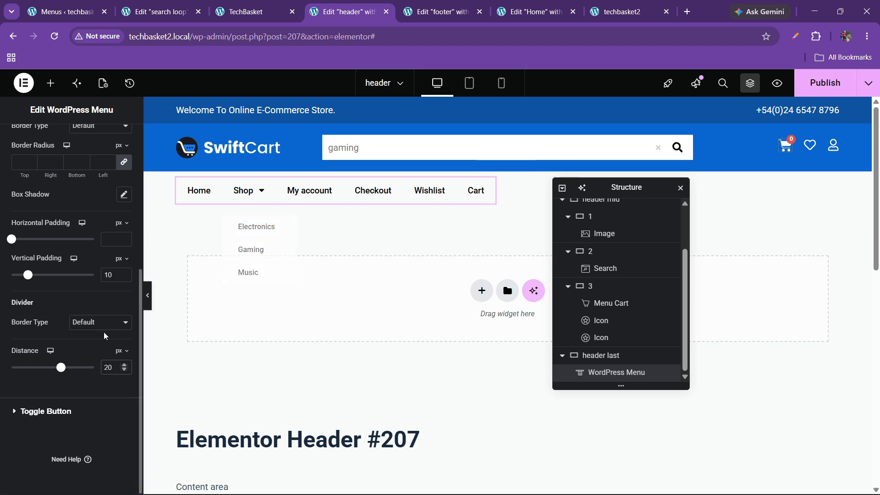
key(BackSpace)
key(BackSpace)
text(10)
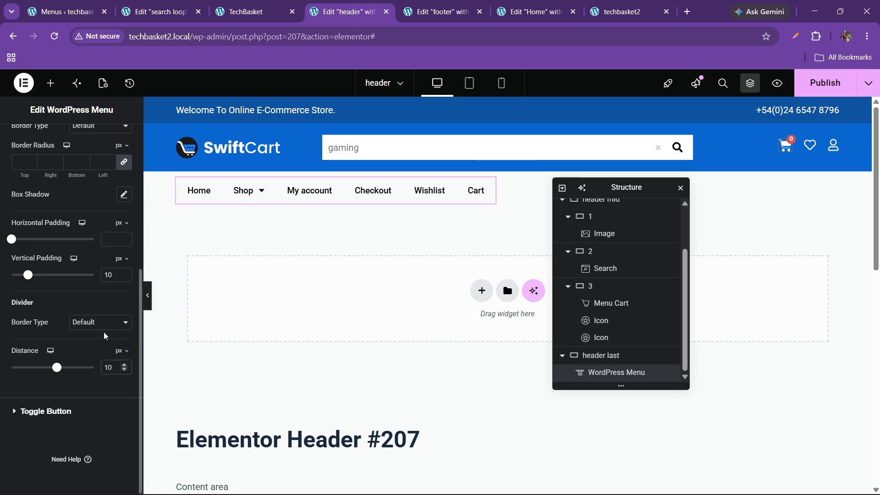
key(BackSpace)
key(BackSpace)
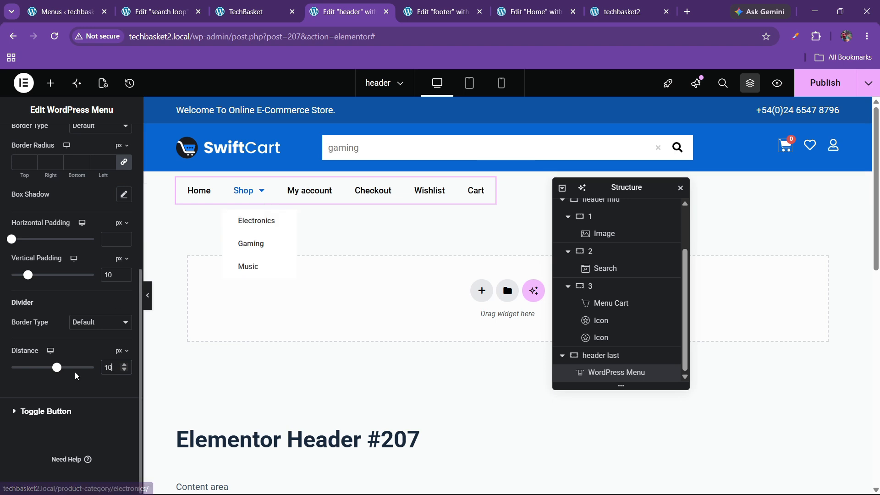
Step: Set the dropdown's normal background color to light grey #F6F6F6
scroll(5, 265, up, 5)
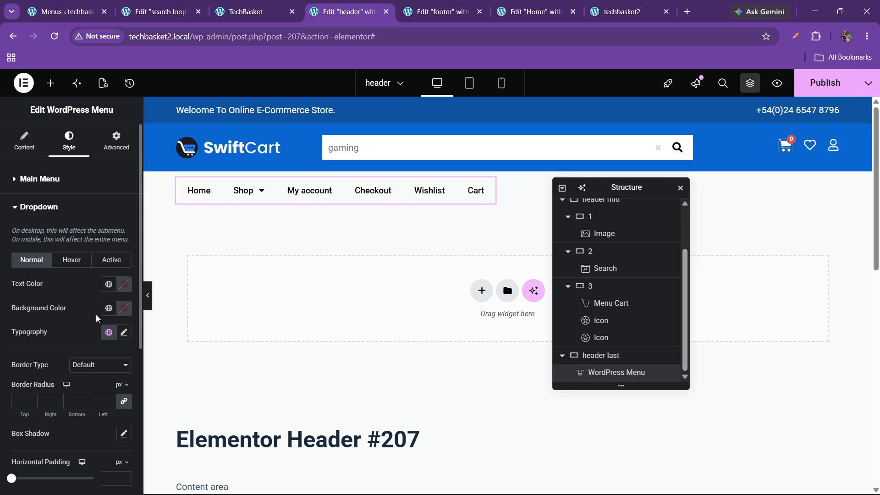
click(120, 312)
drag(124, 440, 28, 358)
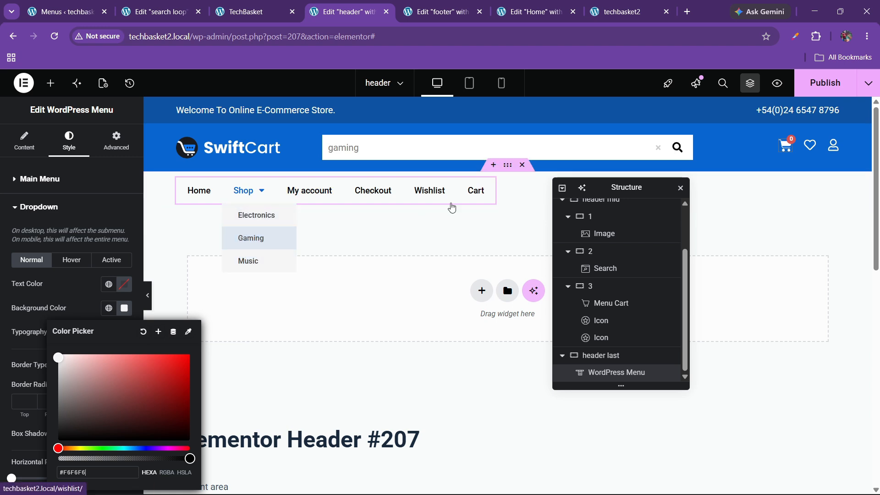
Step: Set the header last container's top and bottom padding to 15 px and publish the header
click(498, 170)
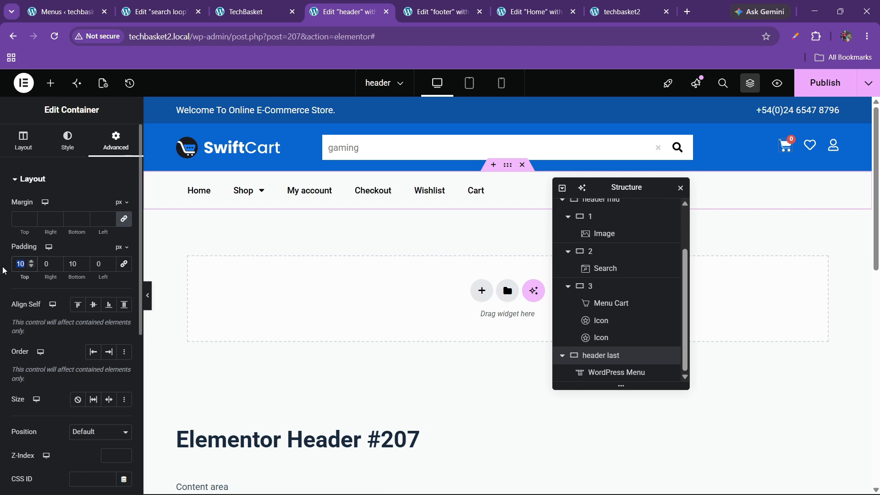
text(15)
key(Tab)
key(Tab)
text(15)
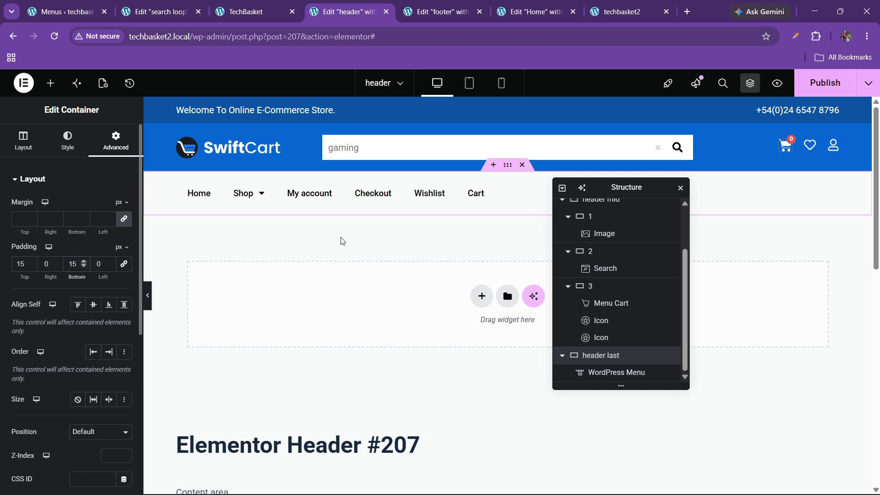
click(824, 83)
Step: Compare with the TechBasket reference site's menu row, return to the header editor and move the Structure window away from the row's empty end
click(245, 11)
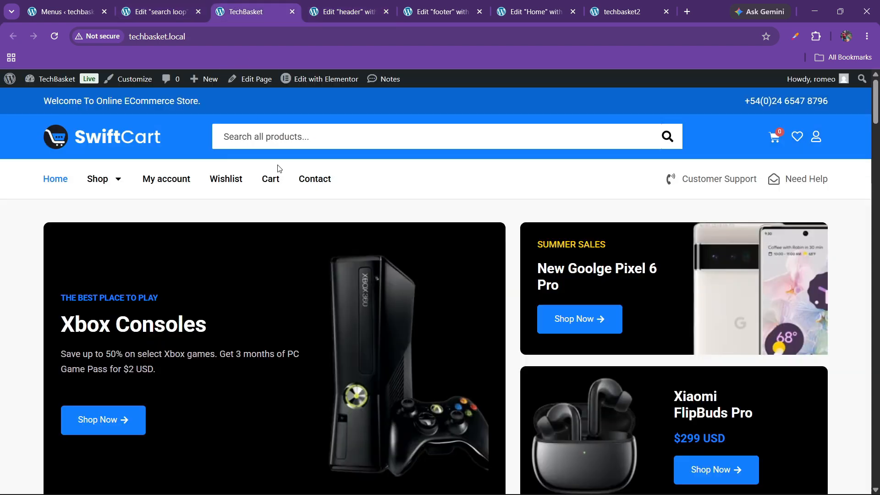
click(345, 11)
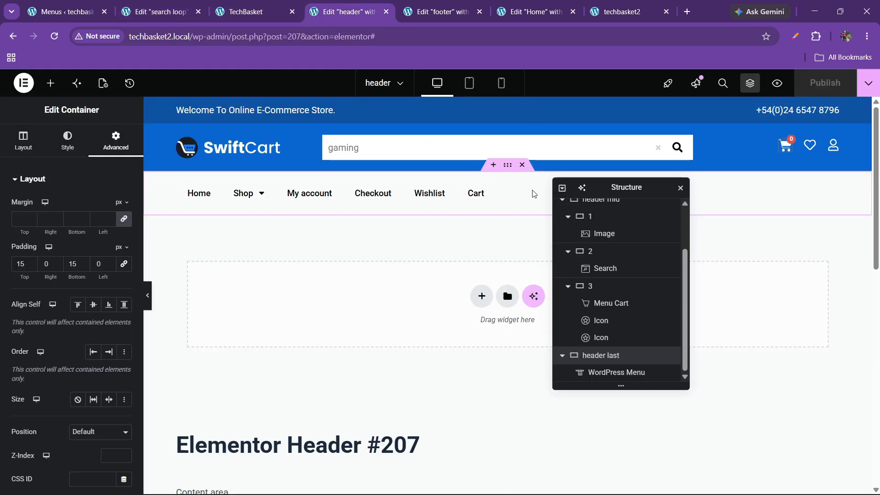
drag(631, 188, 301, 215)
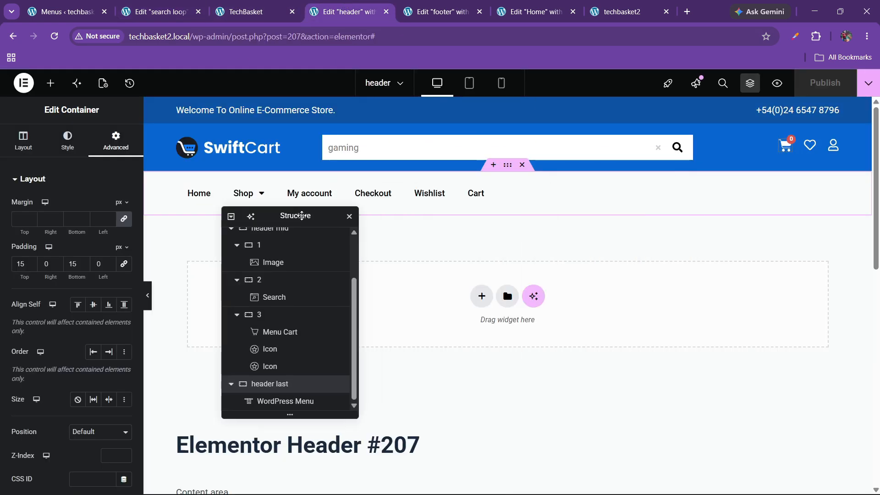
right_click(303, 111)
click(539, 239)
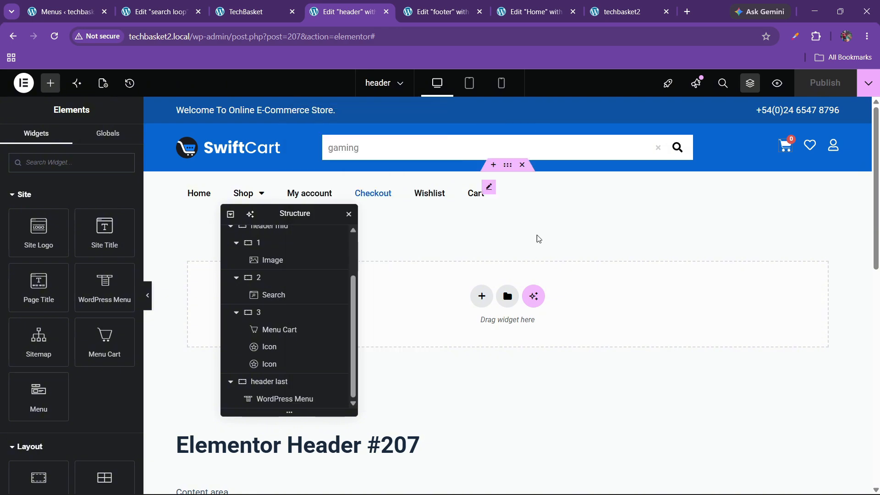
Step: Paste a copy of the welcome-text icon list into the header last container, after the navigation menu
right_click(439, 189)
right_click(415, 199)
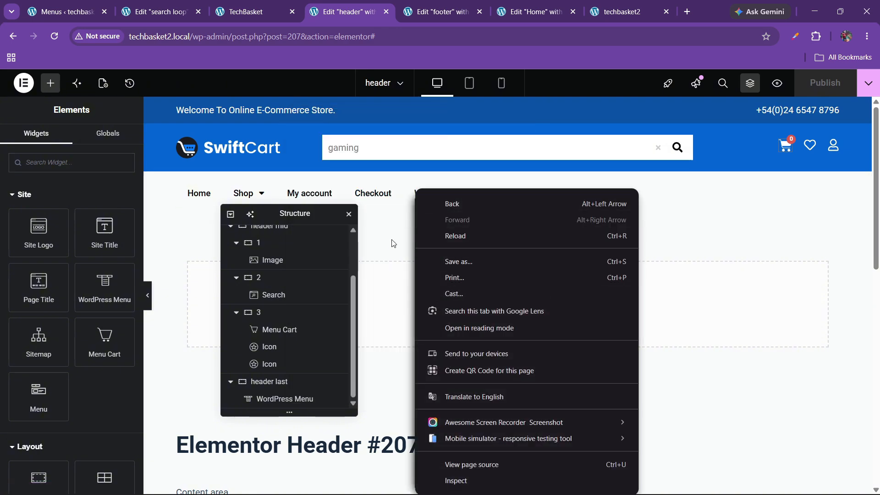
click(383, 197)
right_click(382, 197)
click(404, 275)
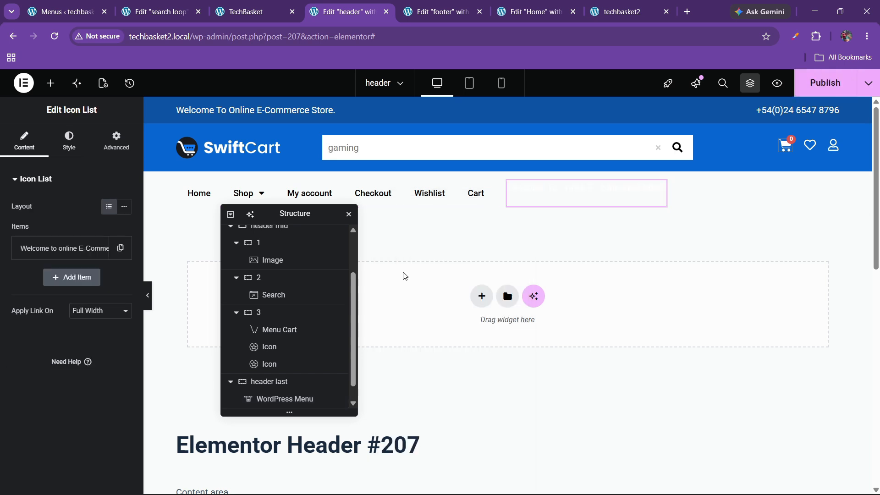
Step: Set the header last container's content justification to space between, and select the pasted icon list
click(275, 365)
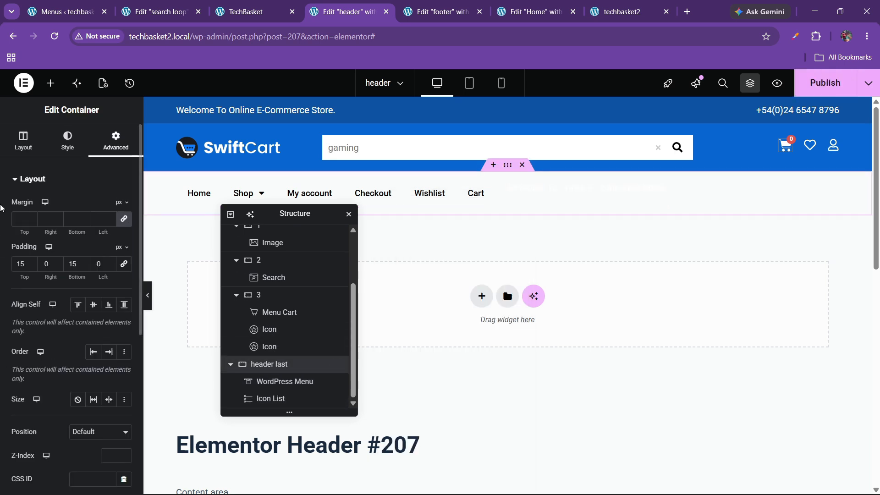
click(23, 141)
click(82, 409)
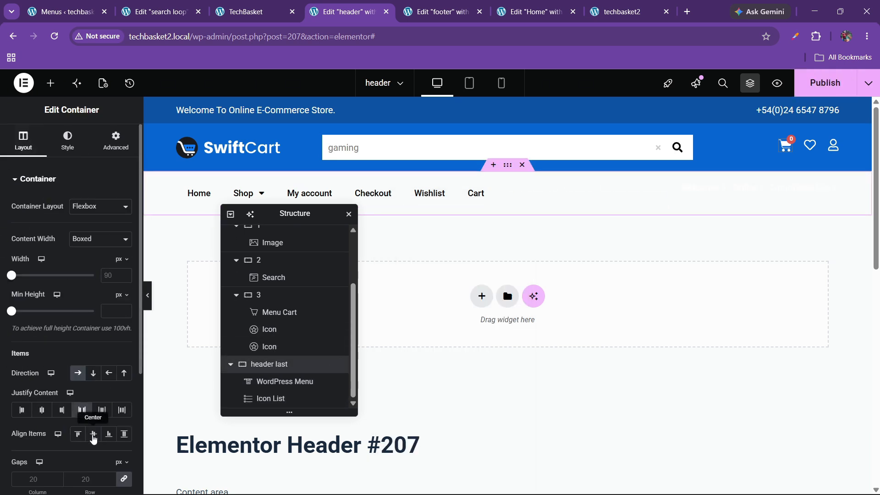
click(826, 192)
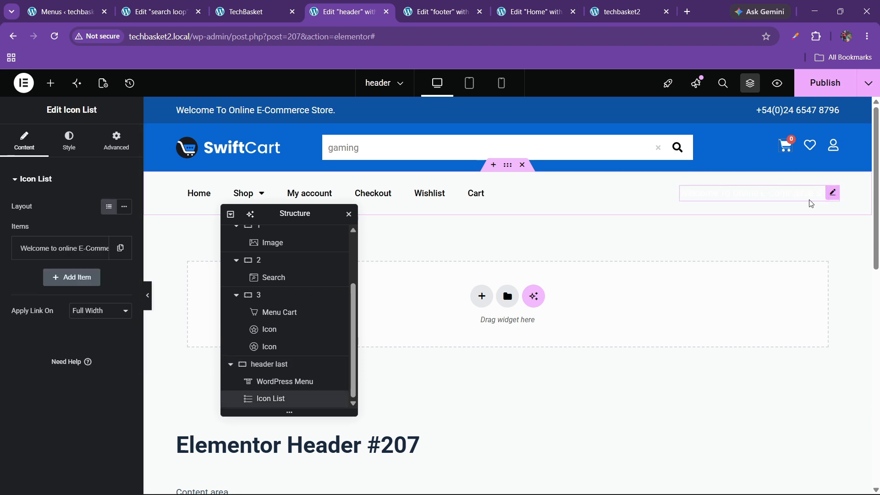
Step: Copy the text "Customer Support" from the TechBasket reference site and use it to replace the icon list item's text
click(240, 8)
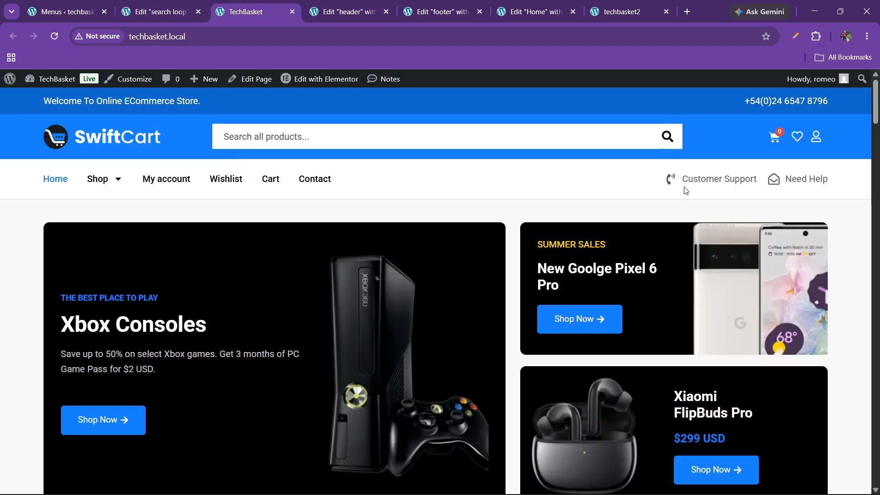
drag(685, 191, 758, 185)
key(ctrl+c)
click(325, 4)
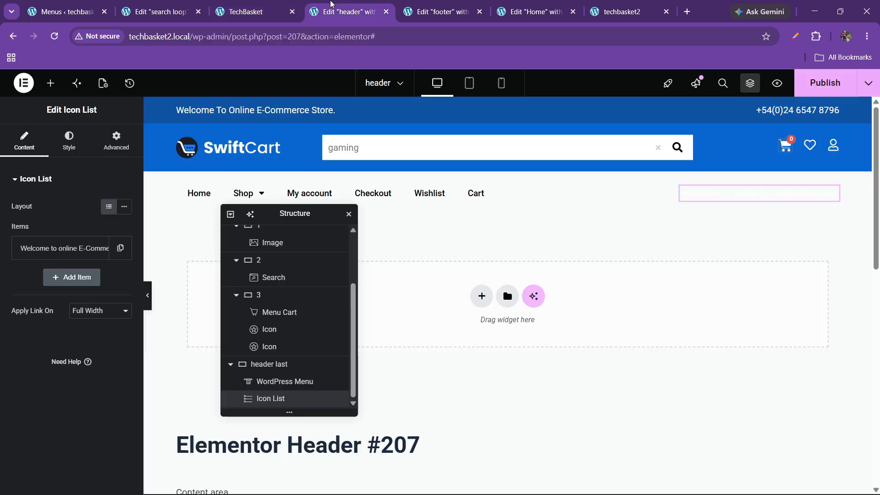
click(75, 250)
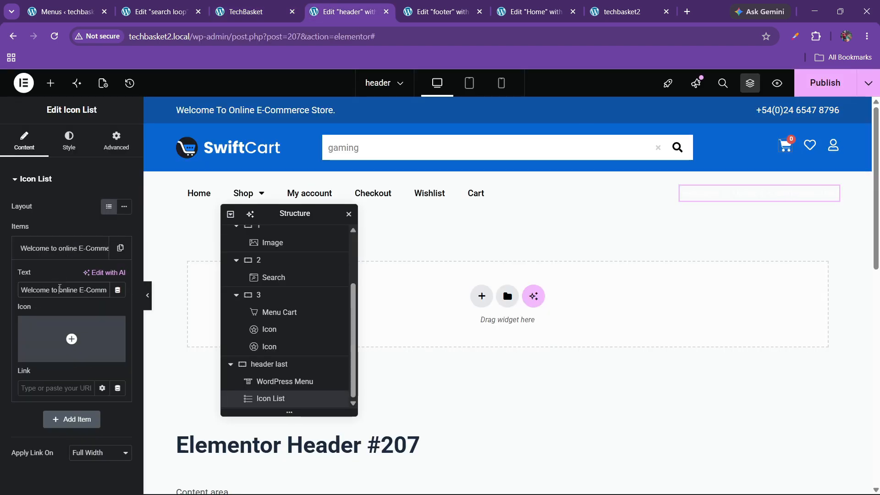
triple_click(59, 289)
key(ctrl+v)
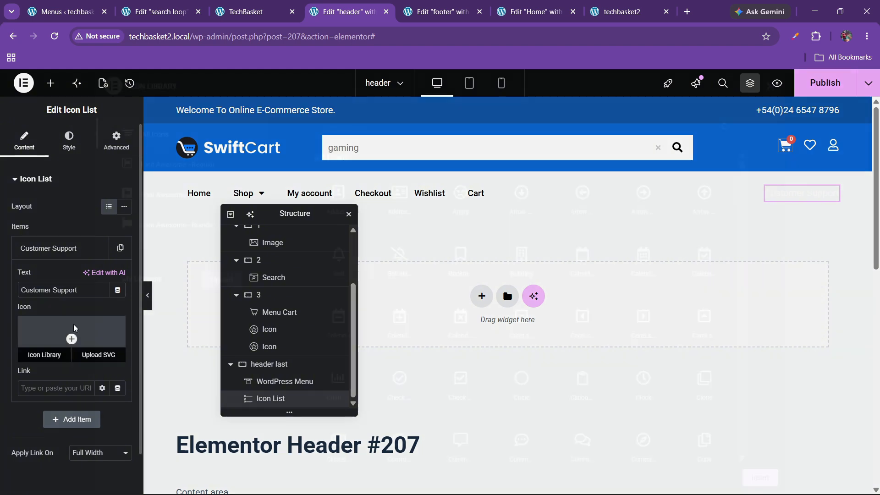
Step: Give the Customer Support item the phone icon with sound waves from the icon library, matching the reference site
click(74, 325)
click(243, 11)
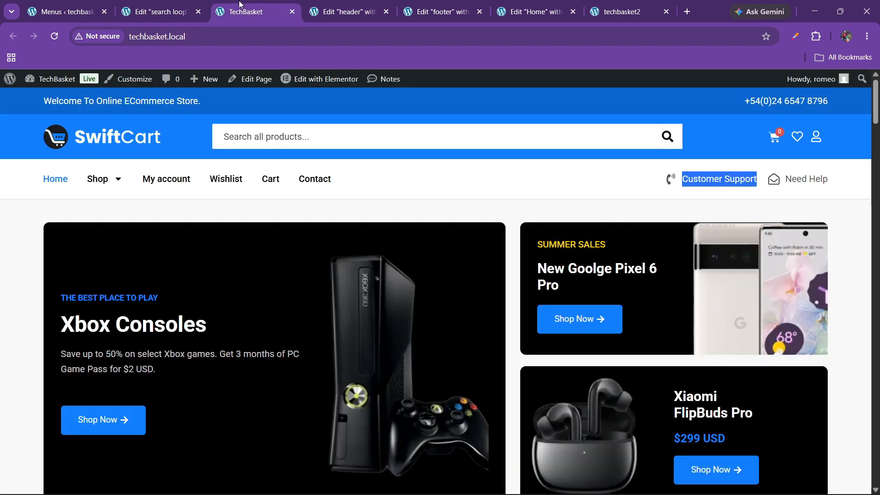
click(361, 14)
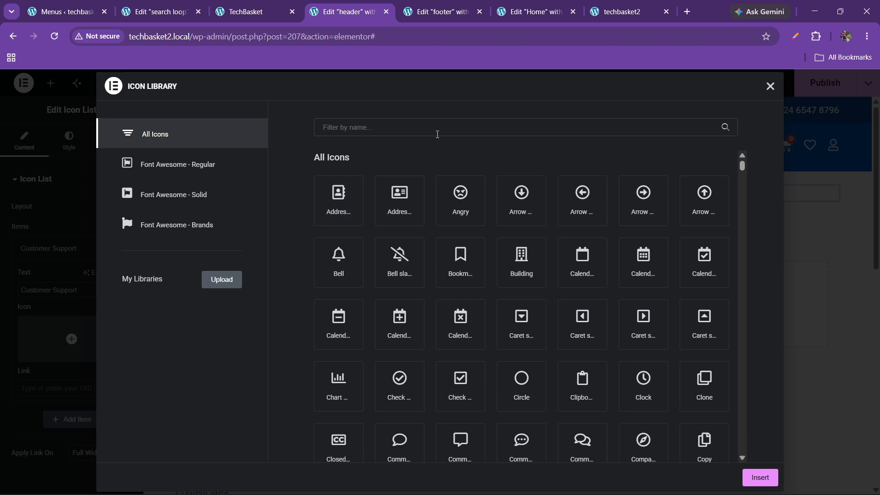
text(phone)
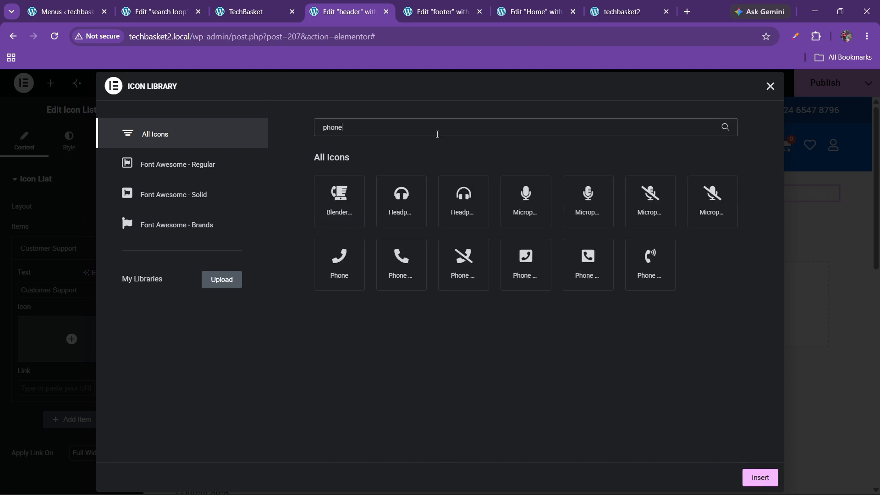
click(642, 262)
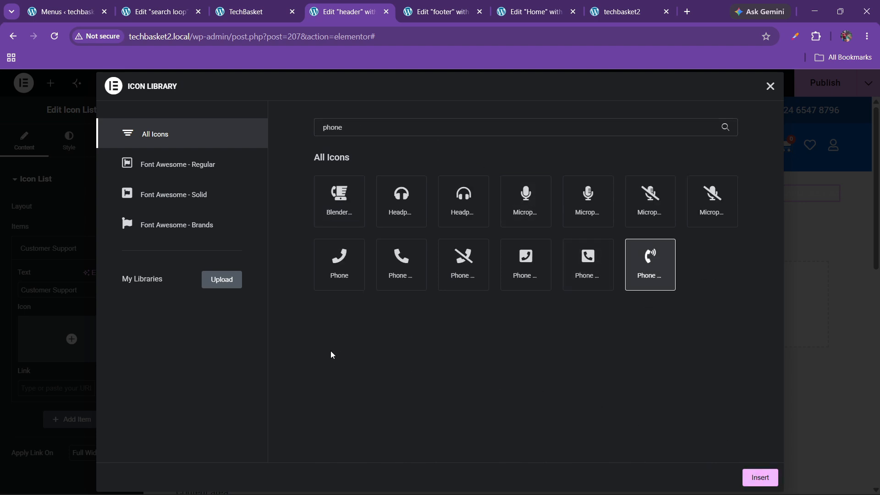
click(749, 480)
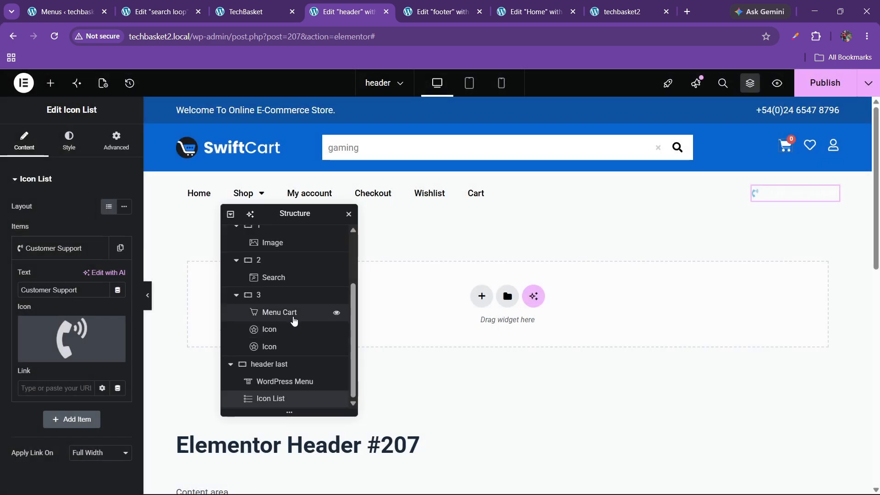
click(55, 248)
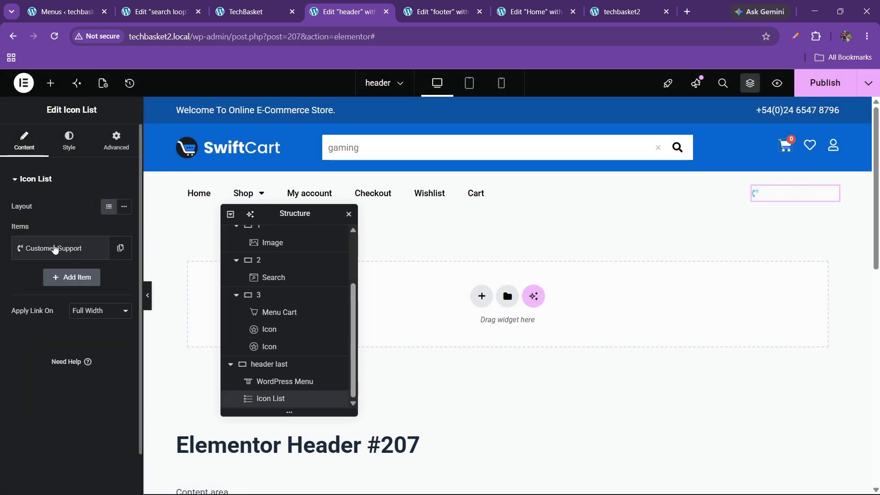
Step: Set the icon list's normal icon color to the global Text color #7A7A7A
click(69, 140)
click(32, 326)
click(109, 257)
scroll(59, 389, down, 5)
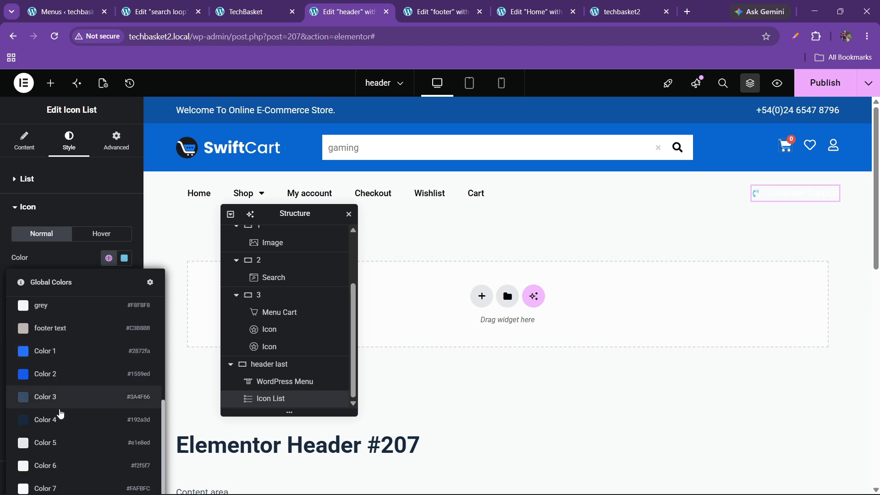
click(76, 258)
scroll(76, 258, down, 2)
click(108, 200)
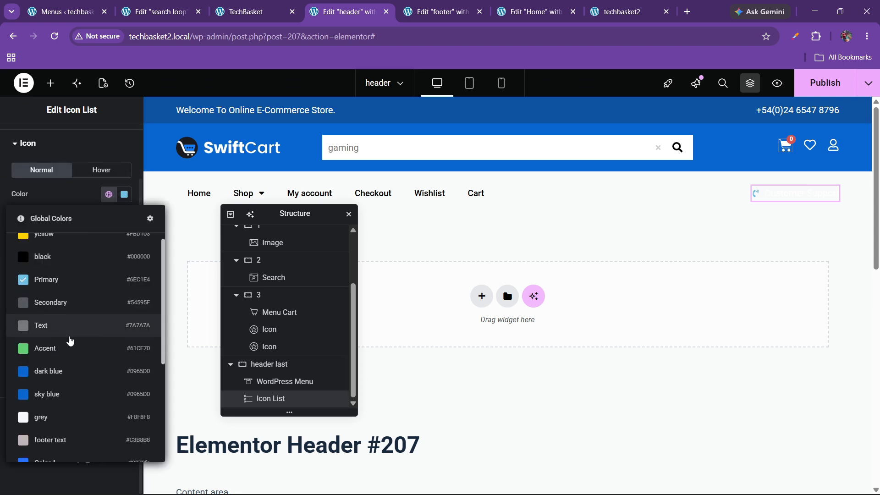
scroll(64, 357, down, 4)
scroll(54, 412, up, 3)
click(48, 383)
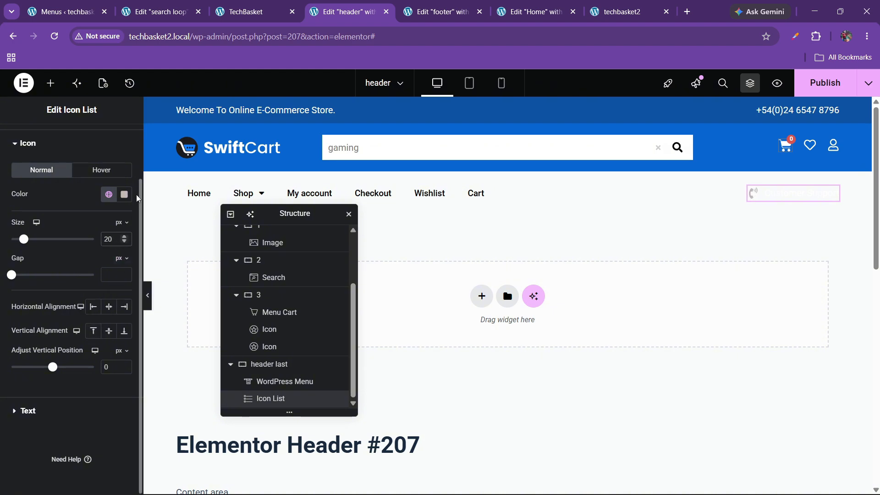
click(109, 194)
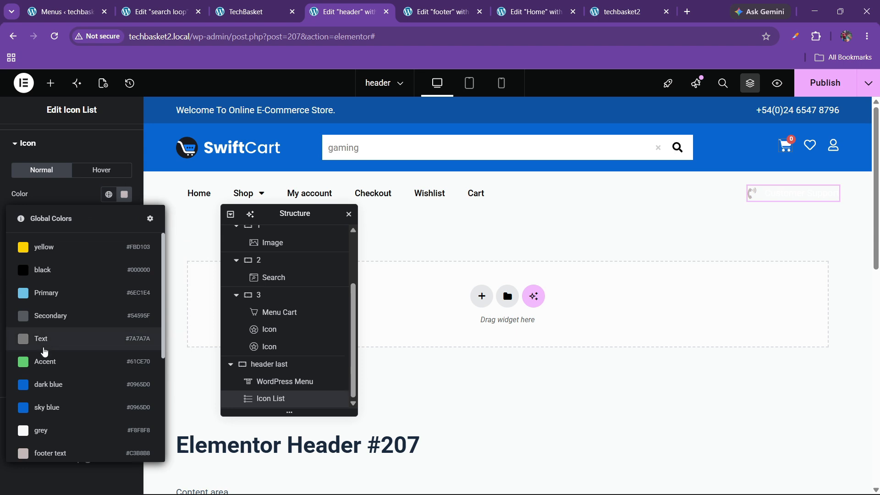
click(26, 339)
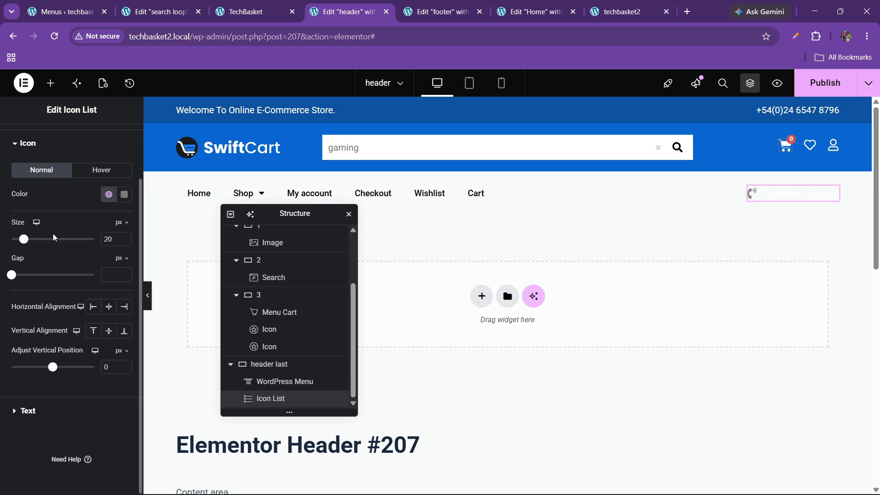
Step: Set the icon list's normal text color to the global Text color #7A7A7A
click(46, 409)
click(105, 338)
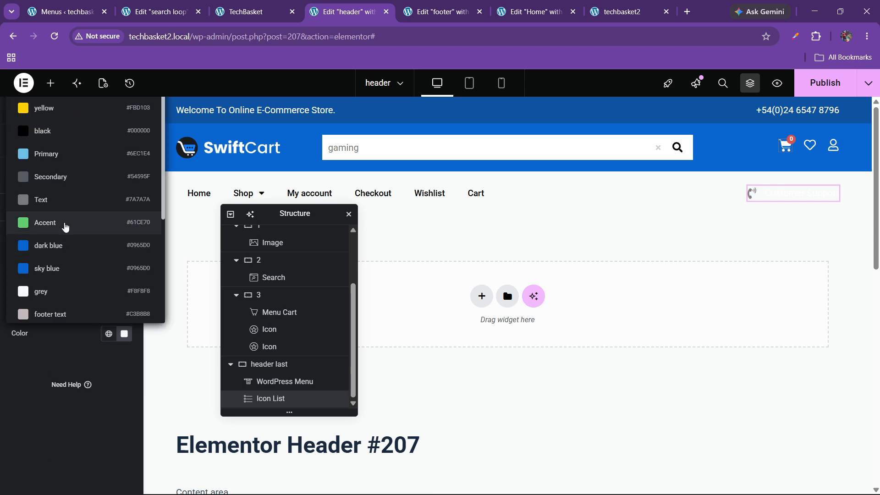
click(32, 200)
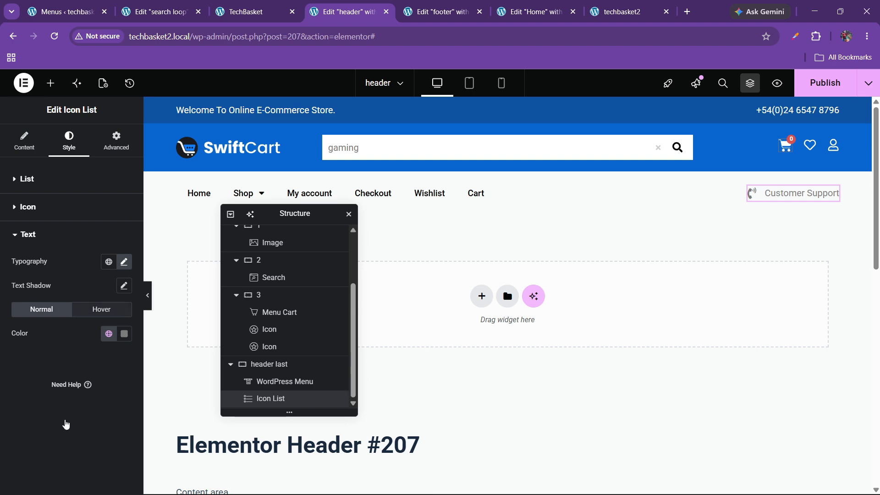
Step: Check the reference site's support links, duplicate the Customer Support item and set the copy's text to "Need Help"
click(162, 4)
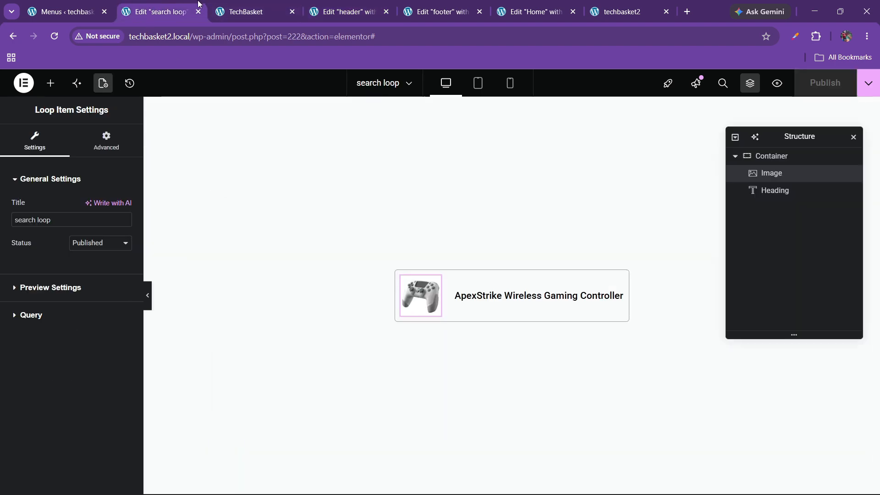
click(242, 11)
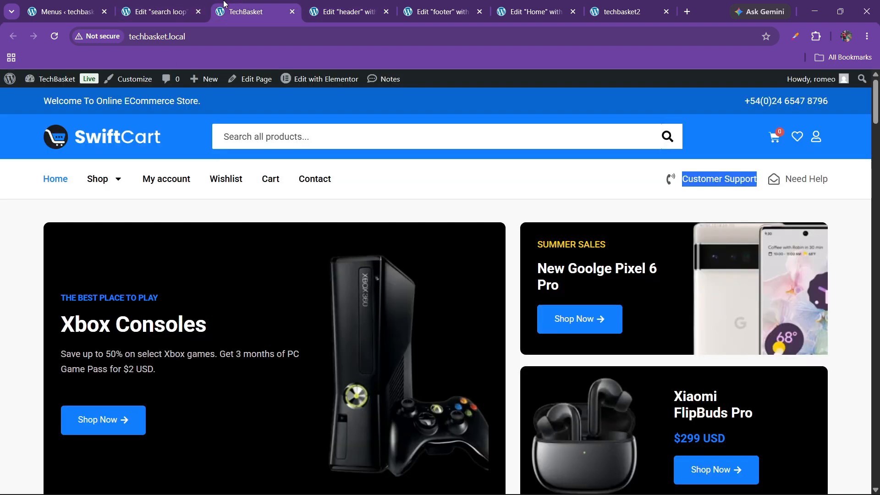
click(364, 5)
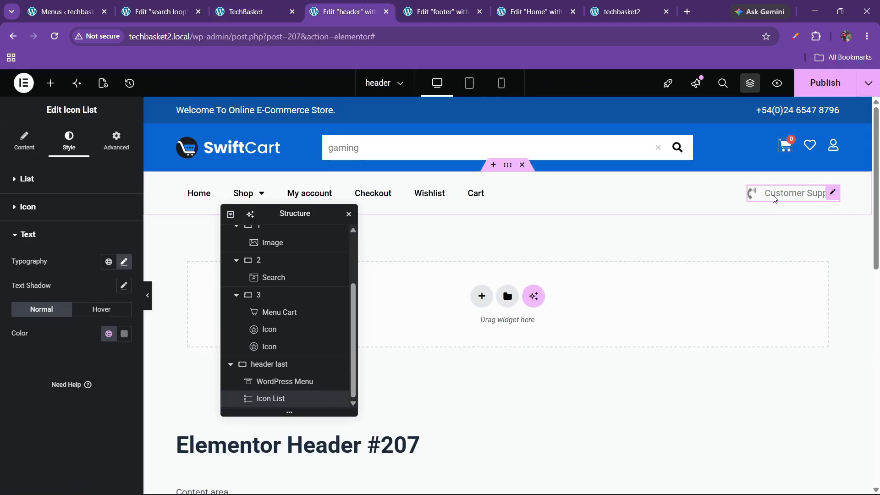
click(32, 146)
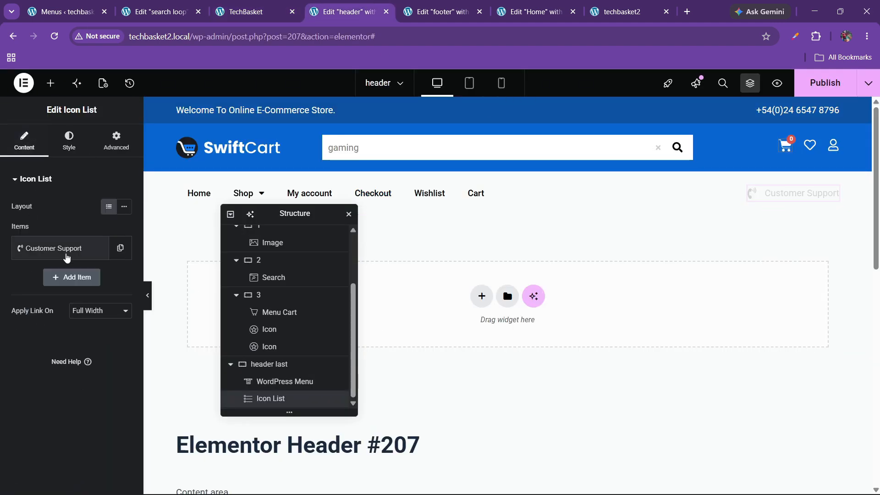
click(97, 248)
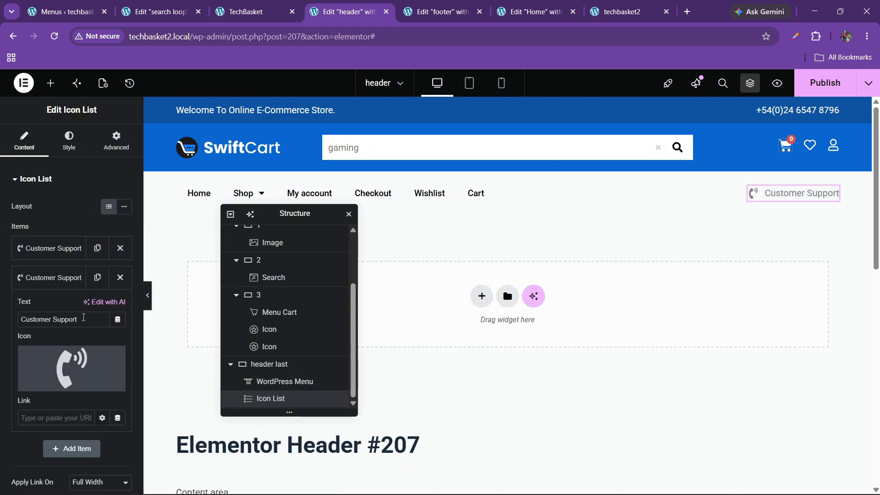
text(Need Help)
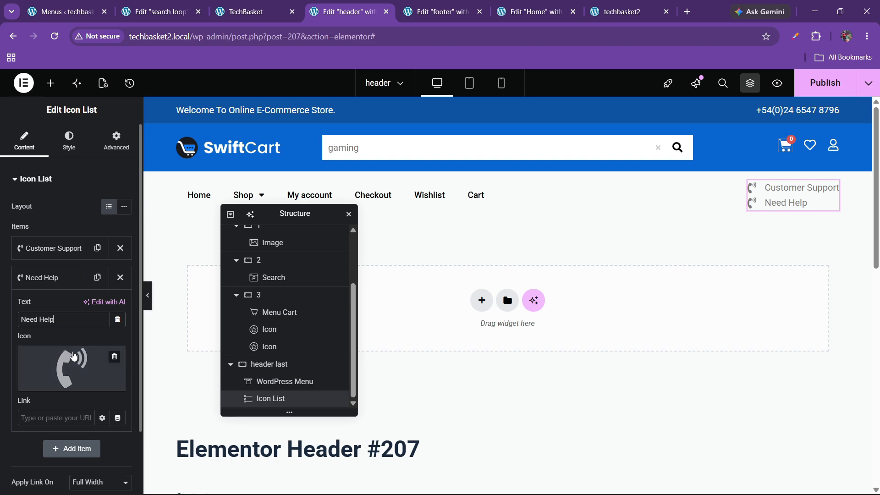
Step: Open the icon library for the Need Help item, try searching for "call" and "cus", and clear the search
click(71, 368)
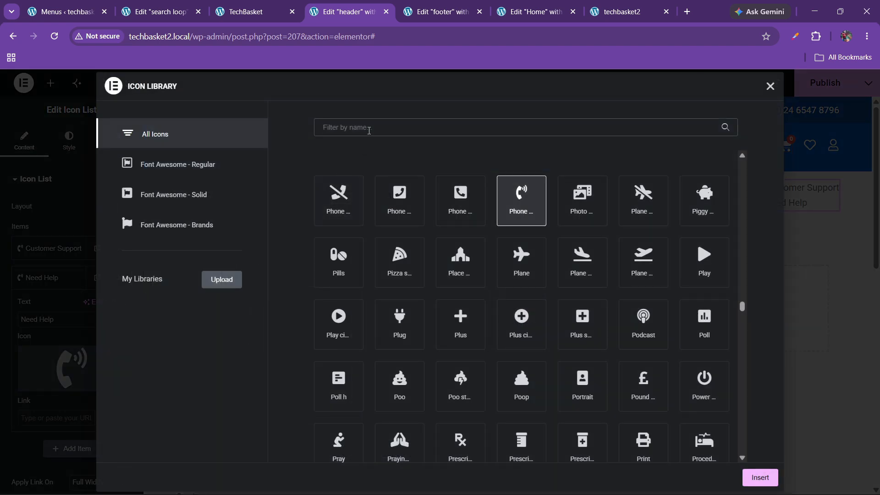
text(call)
key(BackSpace)
key(BackSpace)
key(BackSpace)
key(BackSpace)
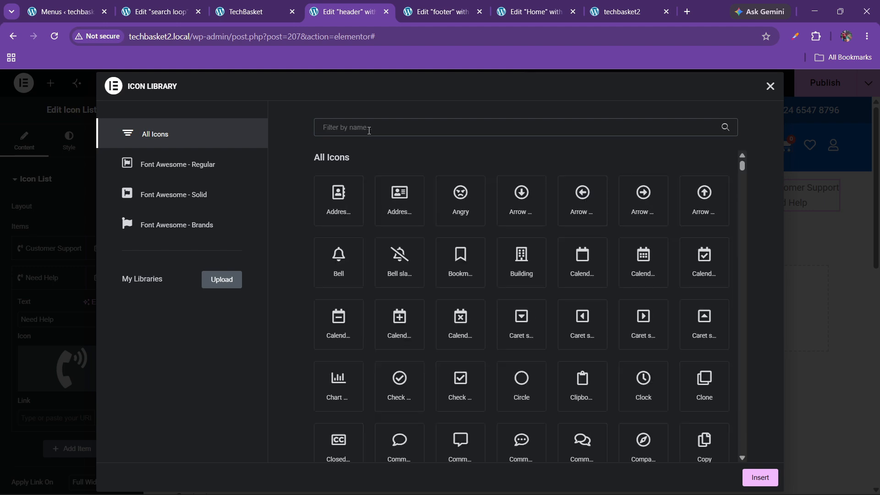
text(custo)
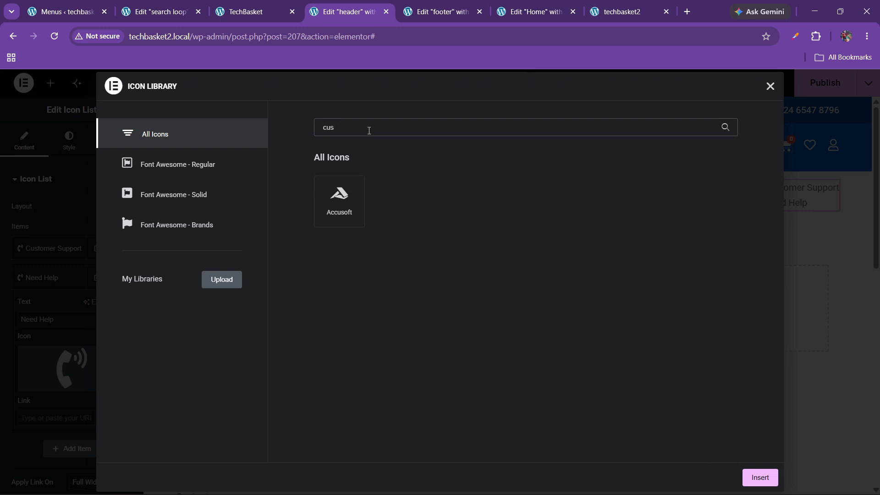
key(BackSpace)
key(BackSpace)
key(BackSpace)
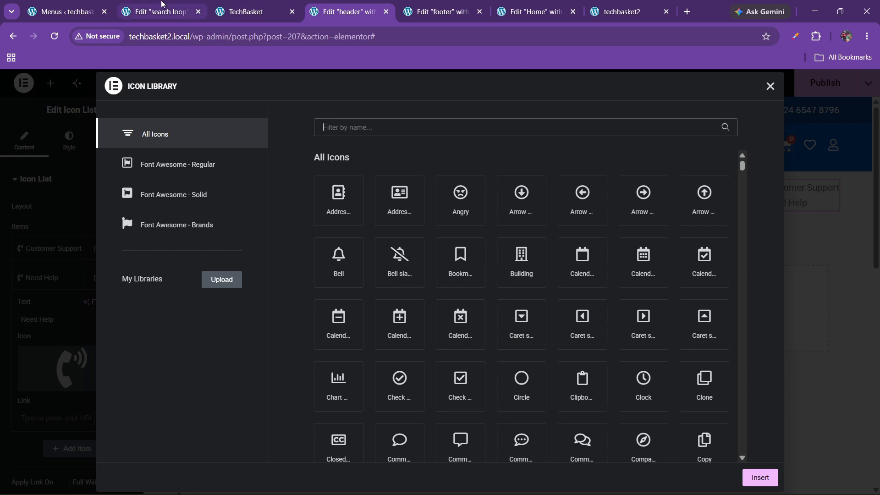
Step: Check the reference site's Need Help icon, search the icon library for "enve" and insert the outlined open envelope for the Need Help item
click(160, 12)
click(255, 13)
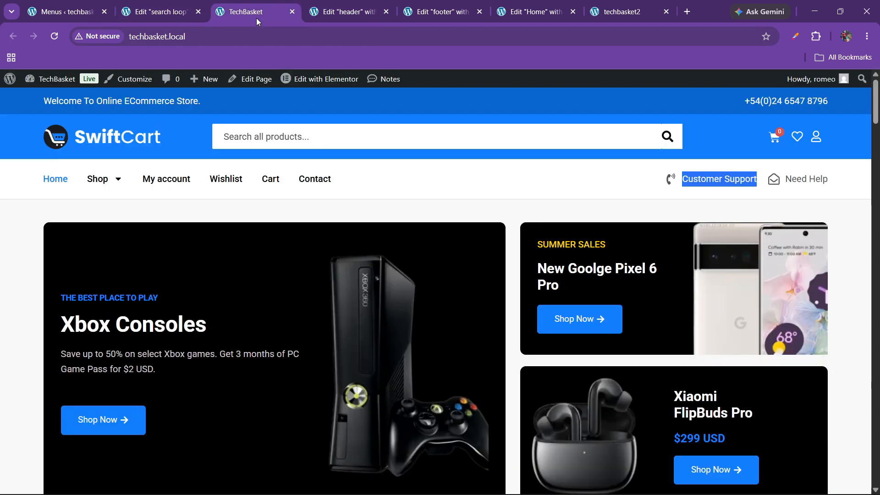
click(435, 11)
click(343, 12)
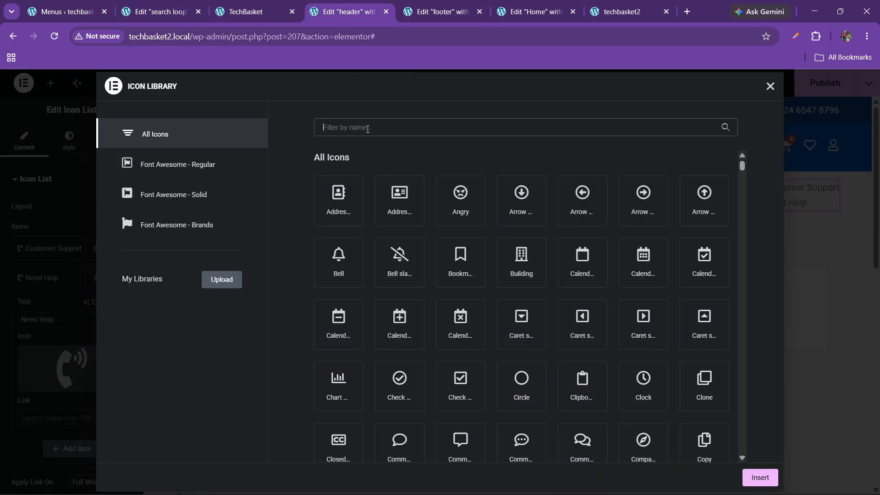
text(envo)
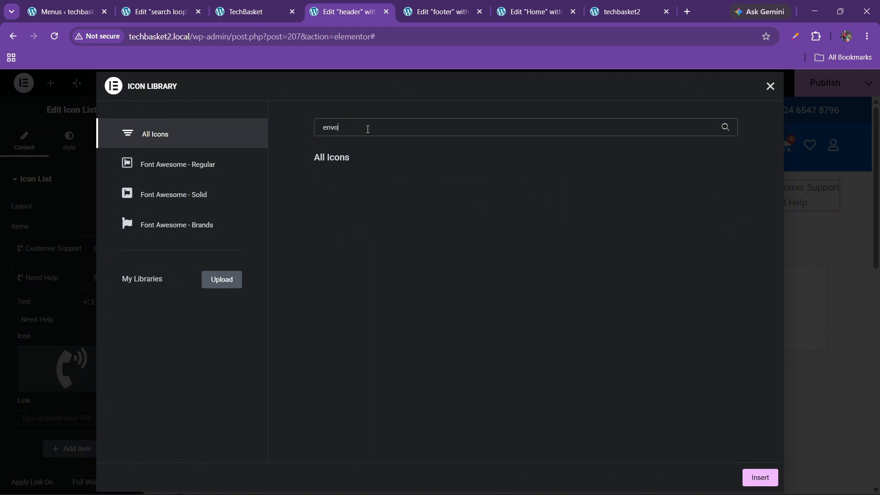
key(BackSpace)
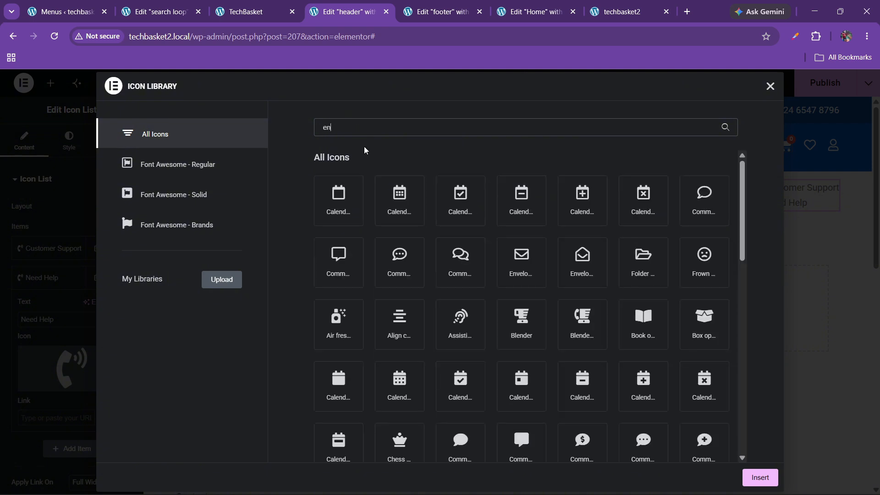
text(e)
click(401, 199)
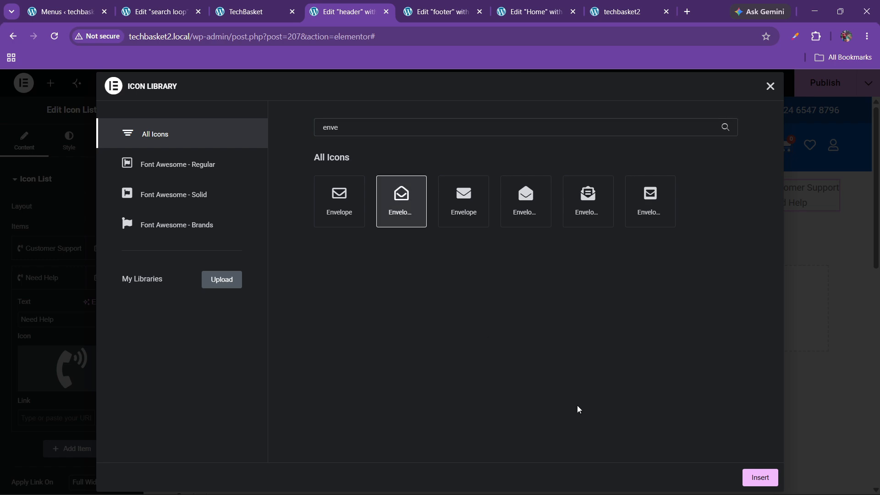
click(759, 478)
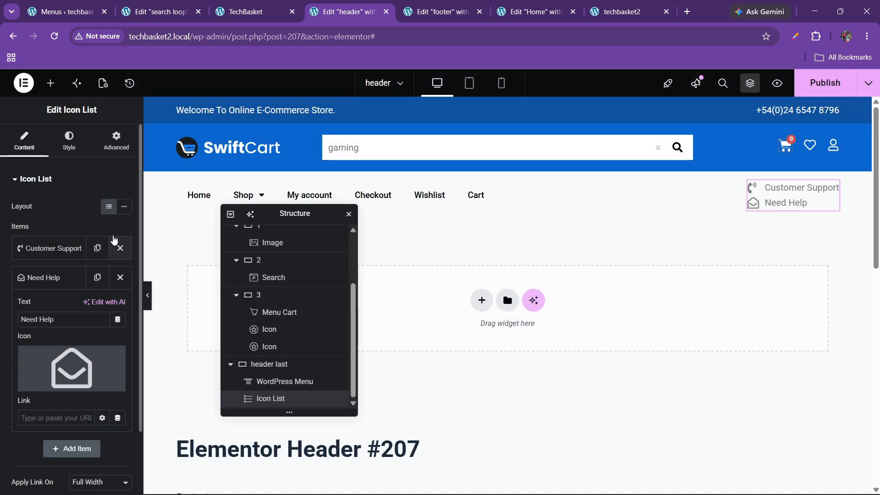
Step: Set the icon list's layout to inline so both support links share one row, and save the header
click(123, 206)
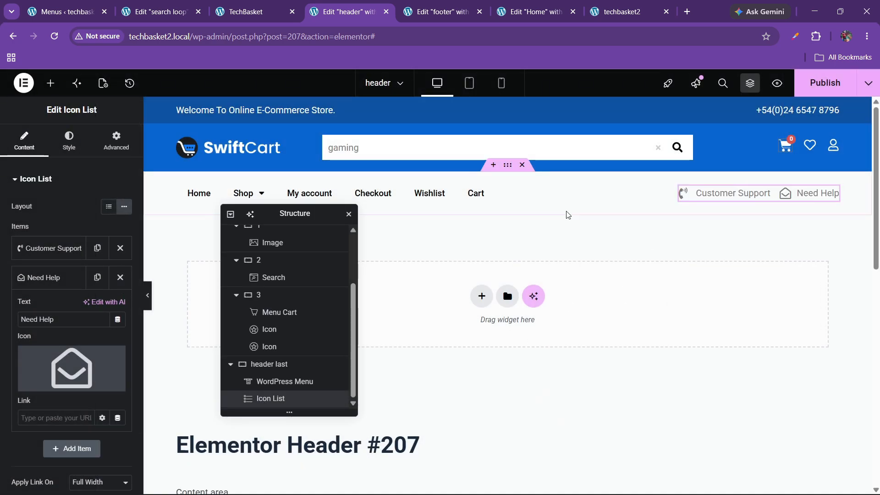
key(ctrl+s)
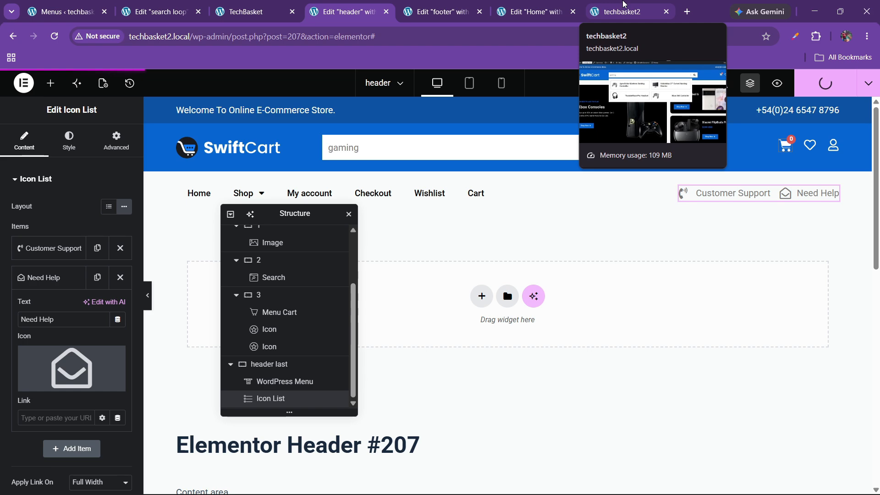
Step: Reload the techbasket2 storefront and examine the header's menu row, including the Shop submenu
click(624, 4)
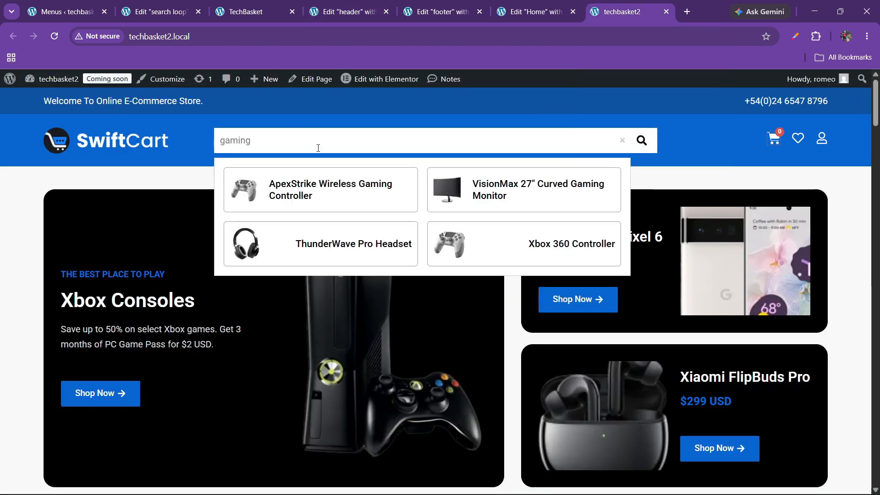
key(F5)
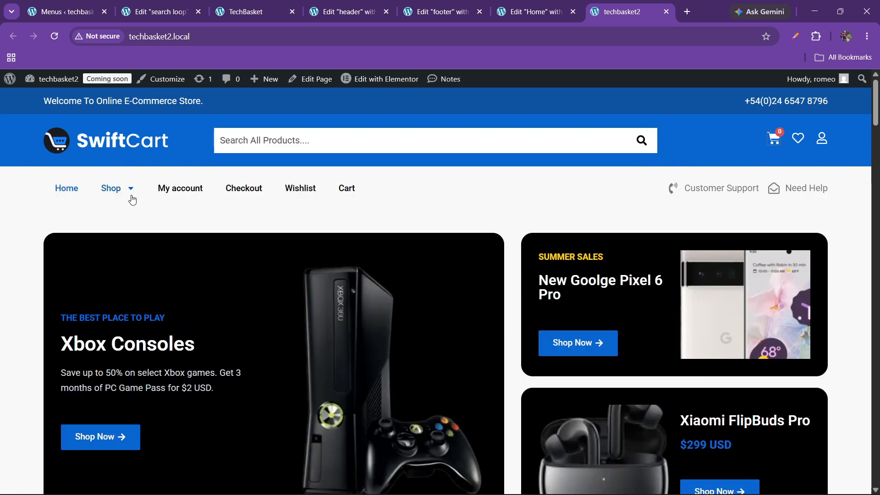
mouse_move(128, 217)
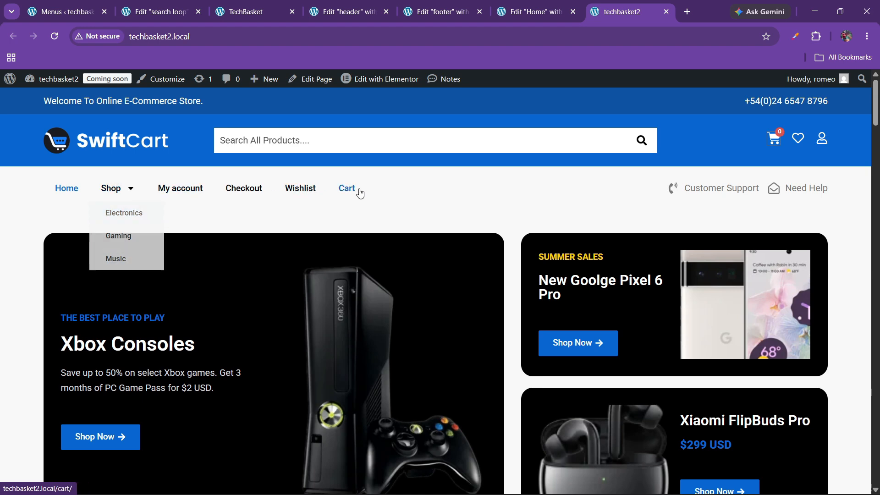